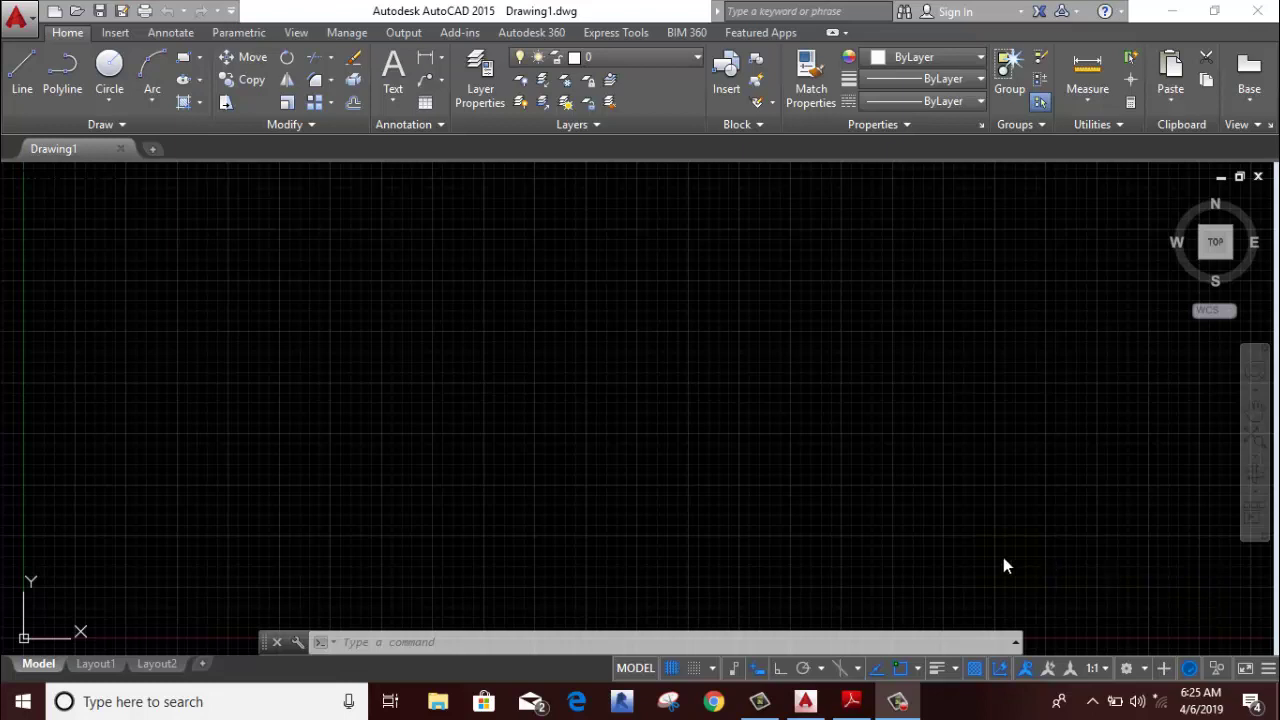
- Attach the Capture image from the Desktop as an XREF image
{"action": "left_click", "coordinate": [616, 482]}
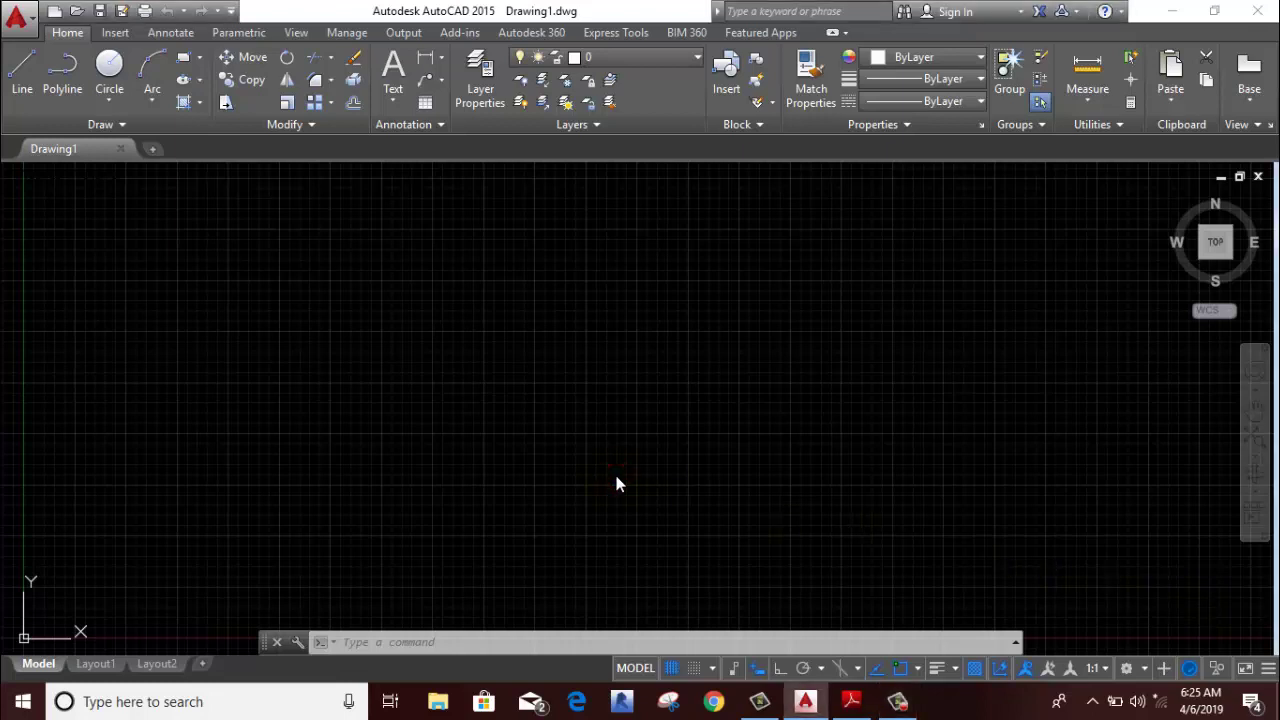
{"action": "type", "text": "x"}
{"action": "type", "text": "ref"}
{"action": "key", "text": "Return"}
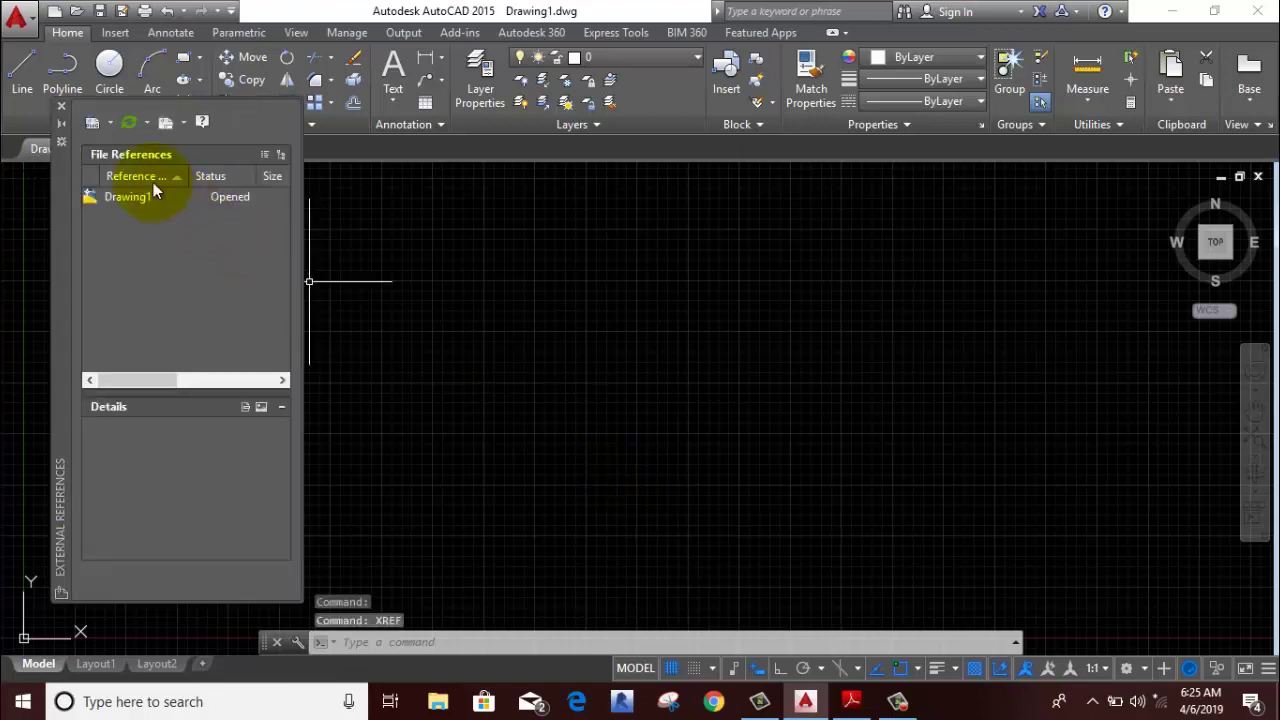
{"action": "left_click", "coordinate": [113, 123]}
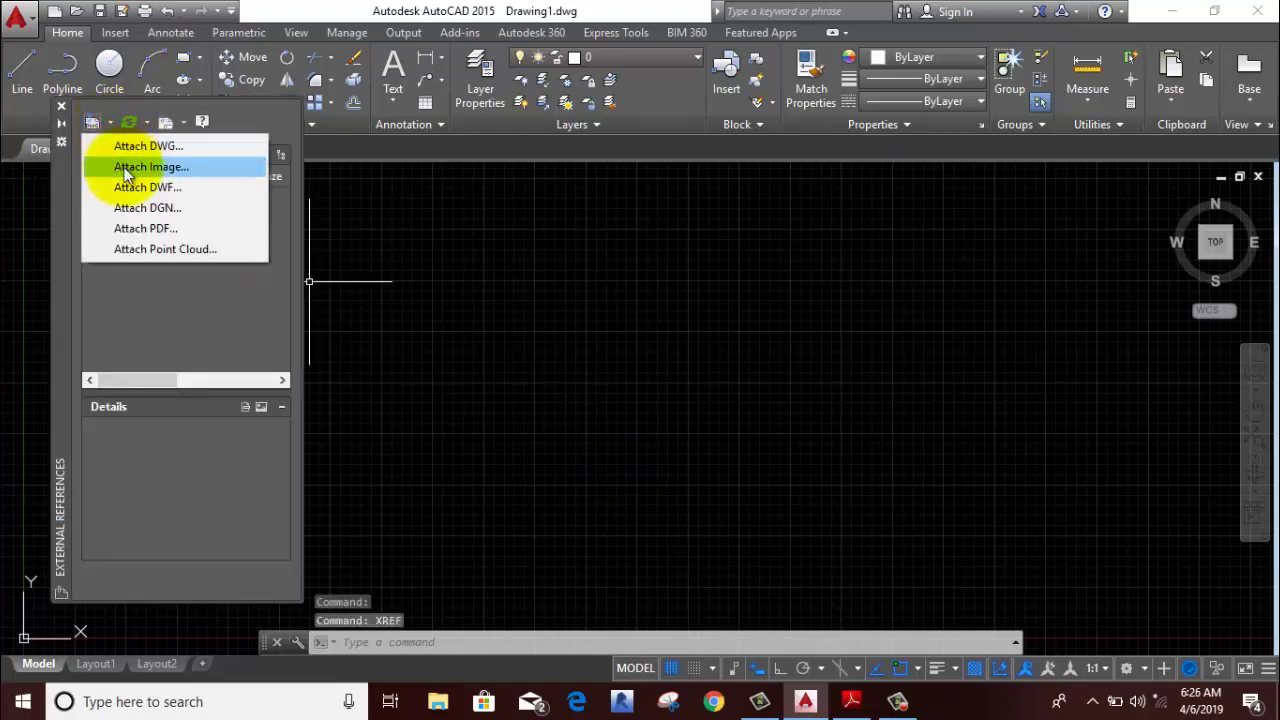
{"action": "left_click", "coordinate": [127, 170]}
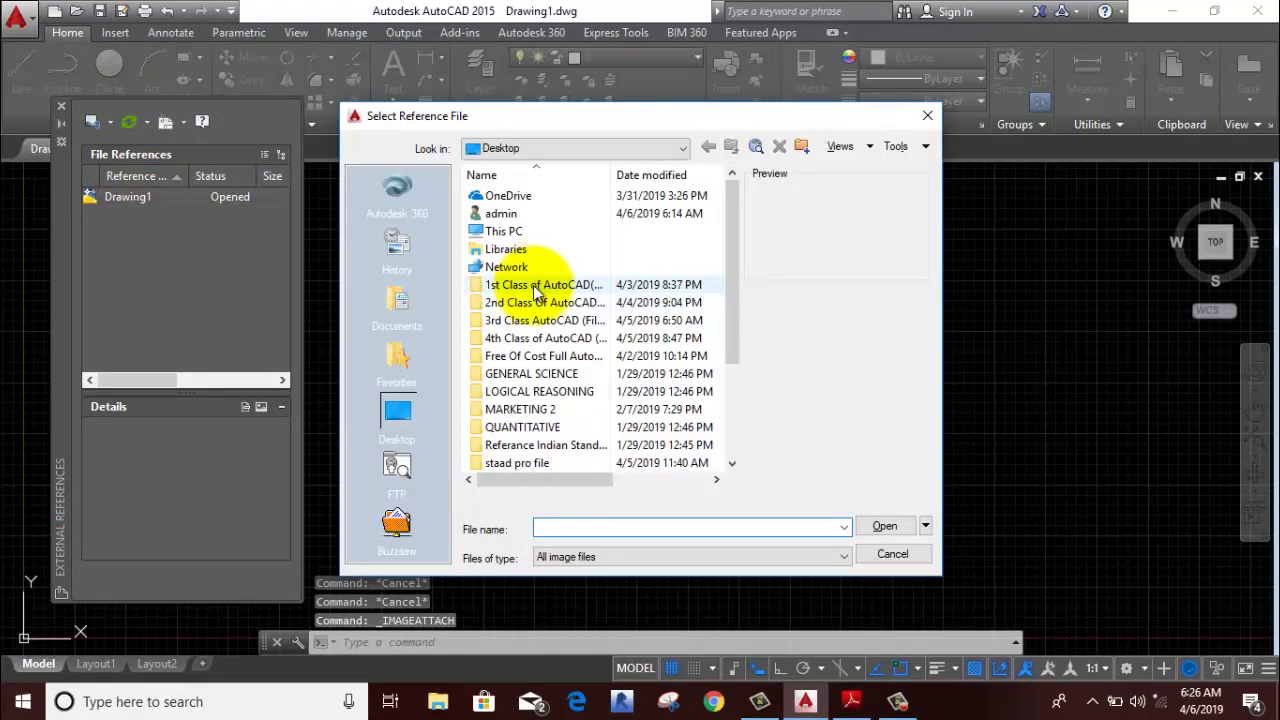
{"action": "left_click", "coordinate": [540, 320]}
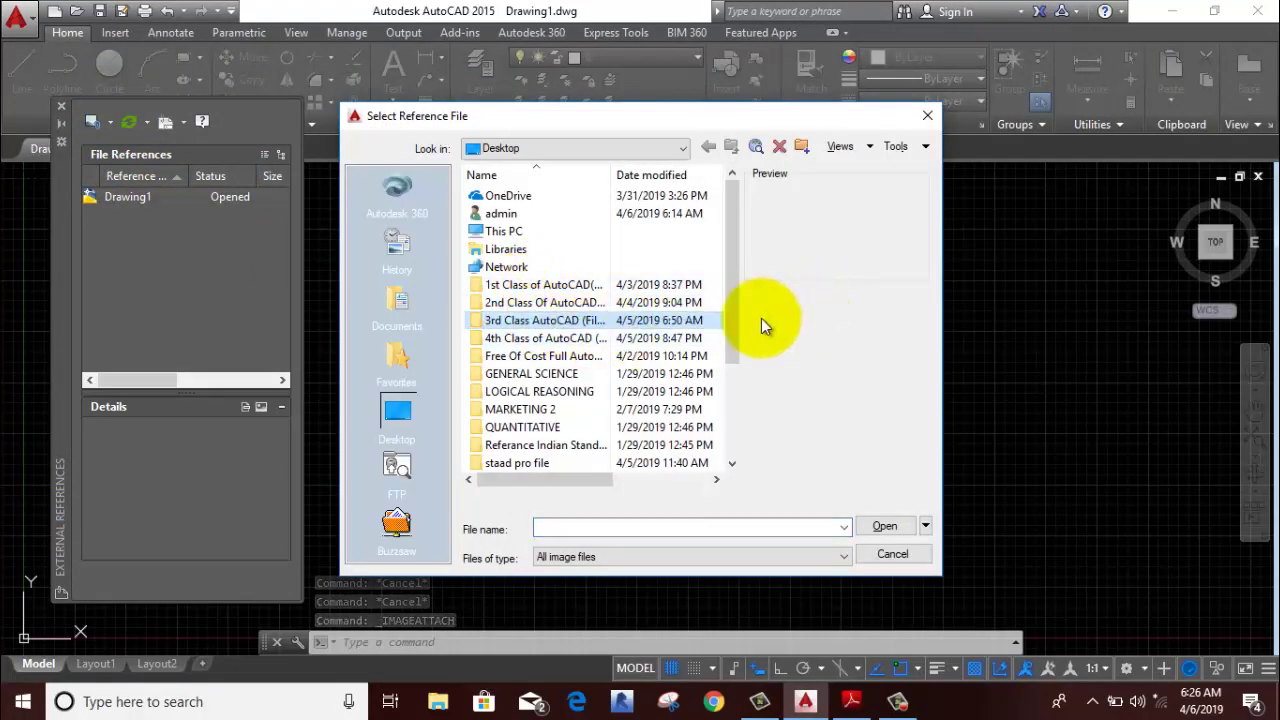
{"action": "left_click_drag", "start_coordinate": [732, 316], "coordinate": [734, 415]}
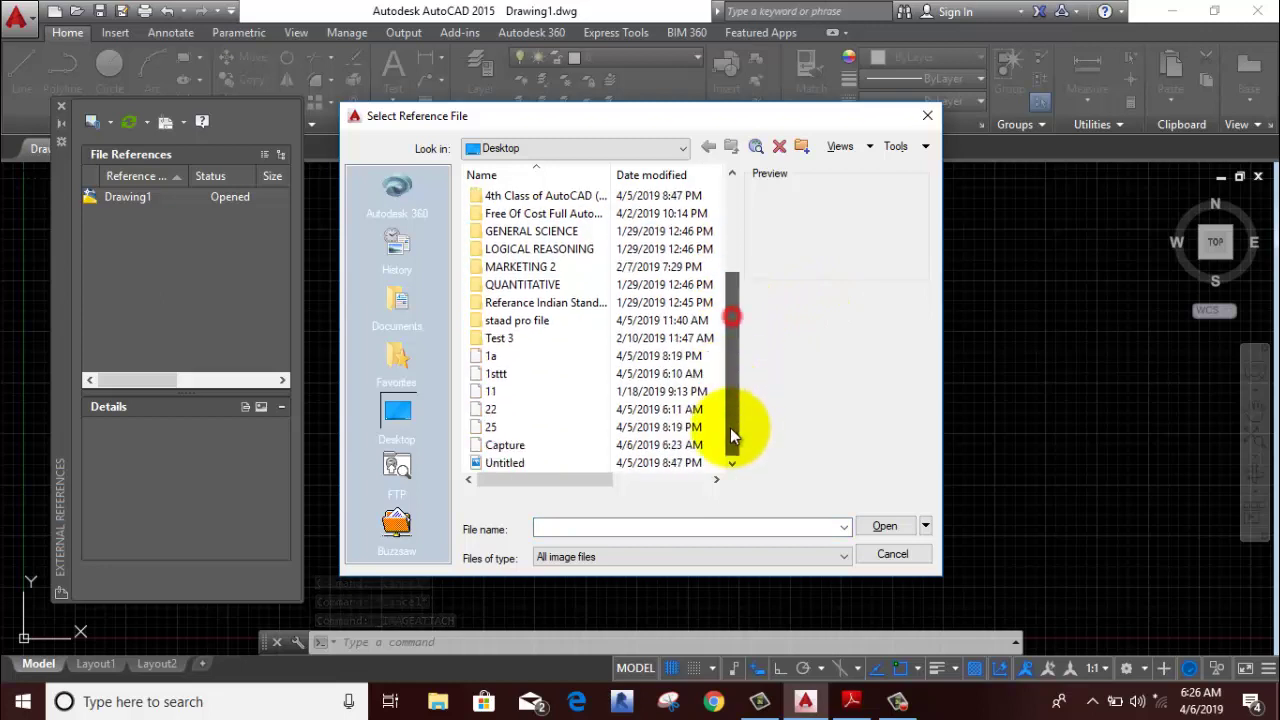
{"action": "left_click", "coordinate": [522, 445]}
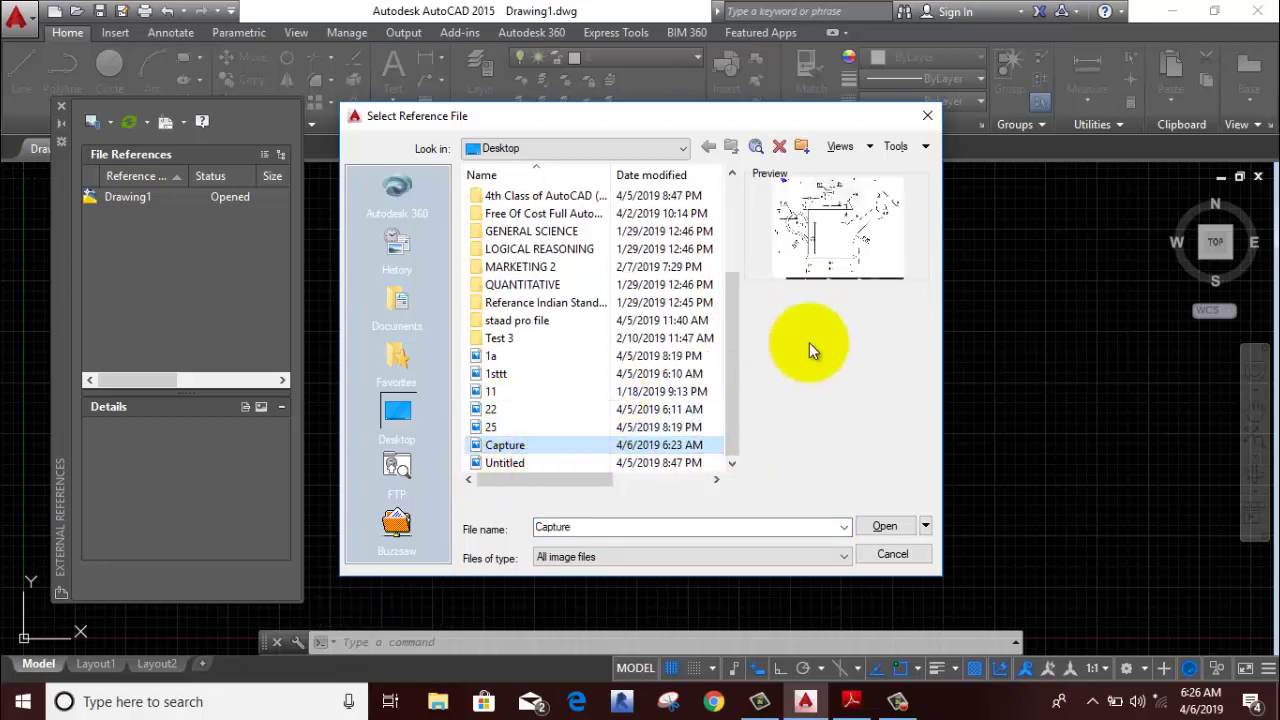
{"action": "left_click", "coordinate": [885, 527]}
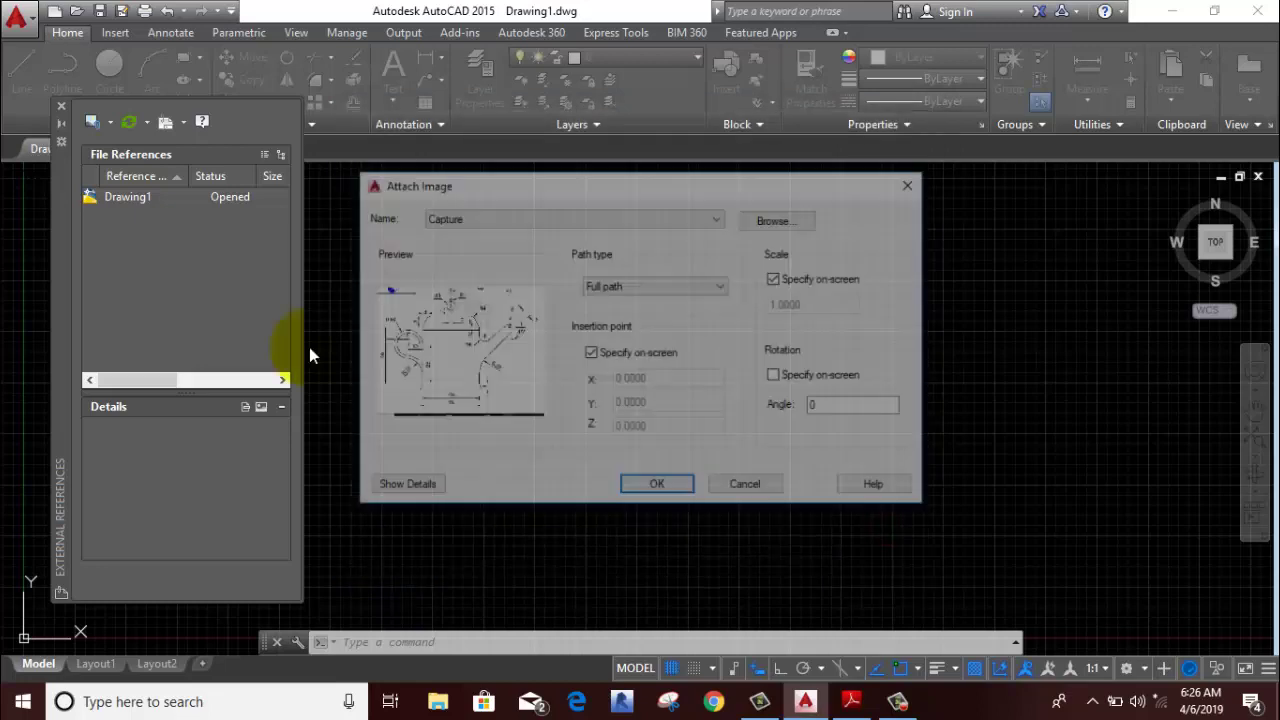
- Place the Capture image at scale 1, close the palette, and pan to leave empty space beside it
{"action": "left_click", "coordinate": [640, 485]}
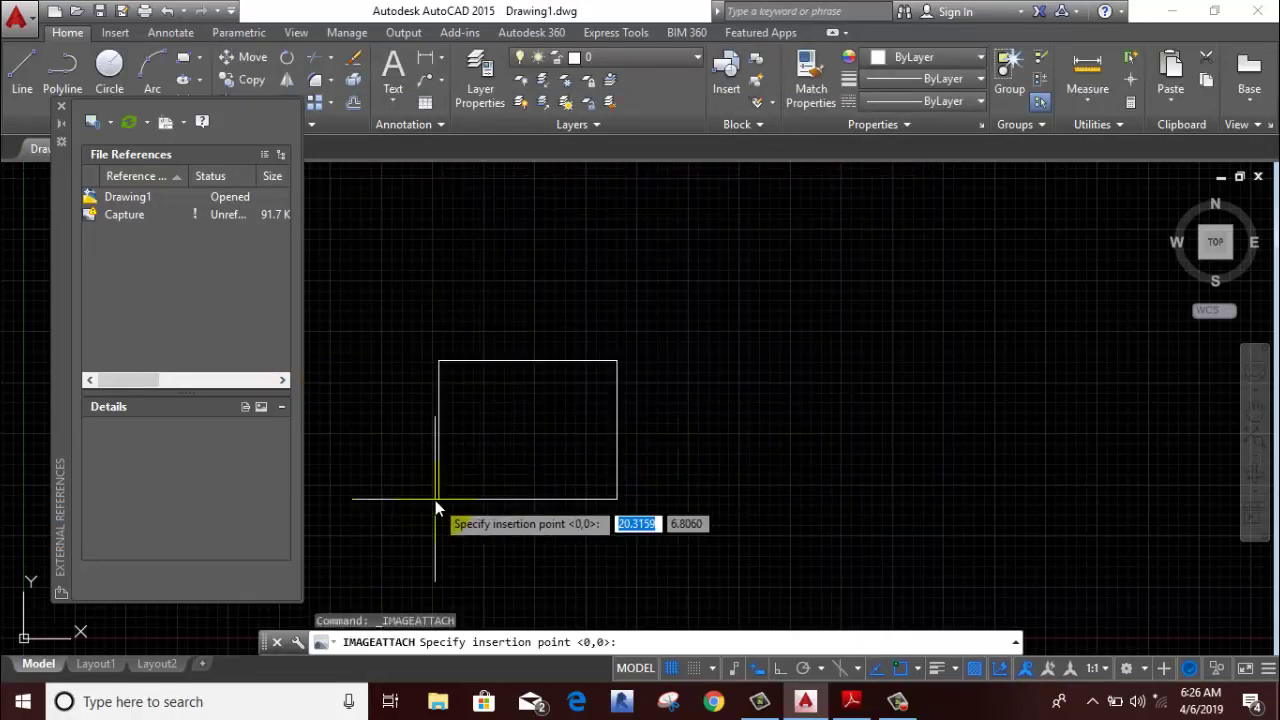
{"action": "left_click", "coordinate": [412, 488]}
{"action": "key", "text": "Return"}
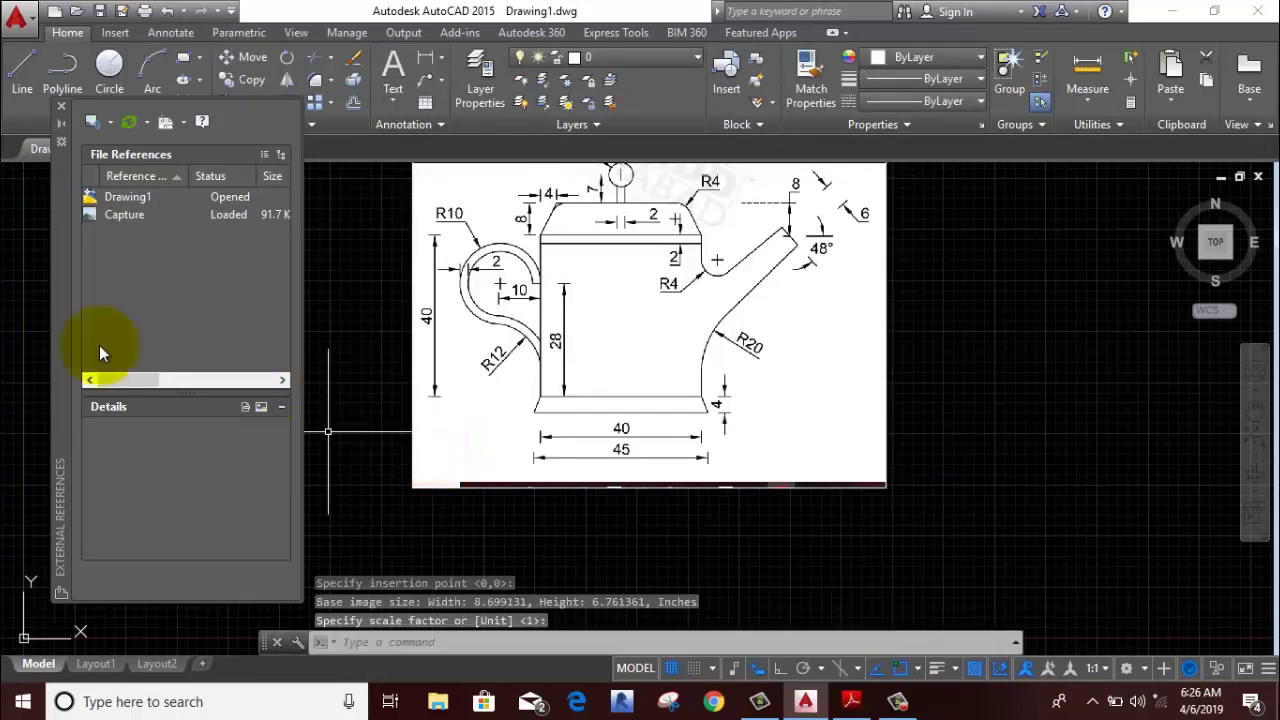
{"action": "left_click", "coordinate": [61, 105]}
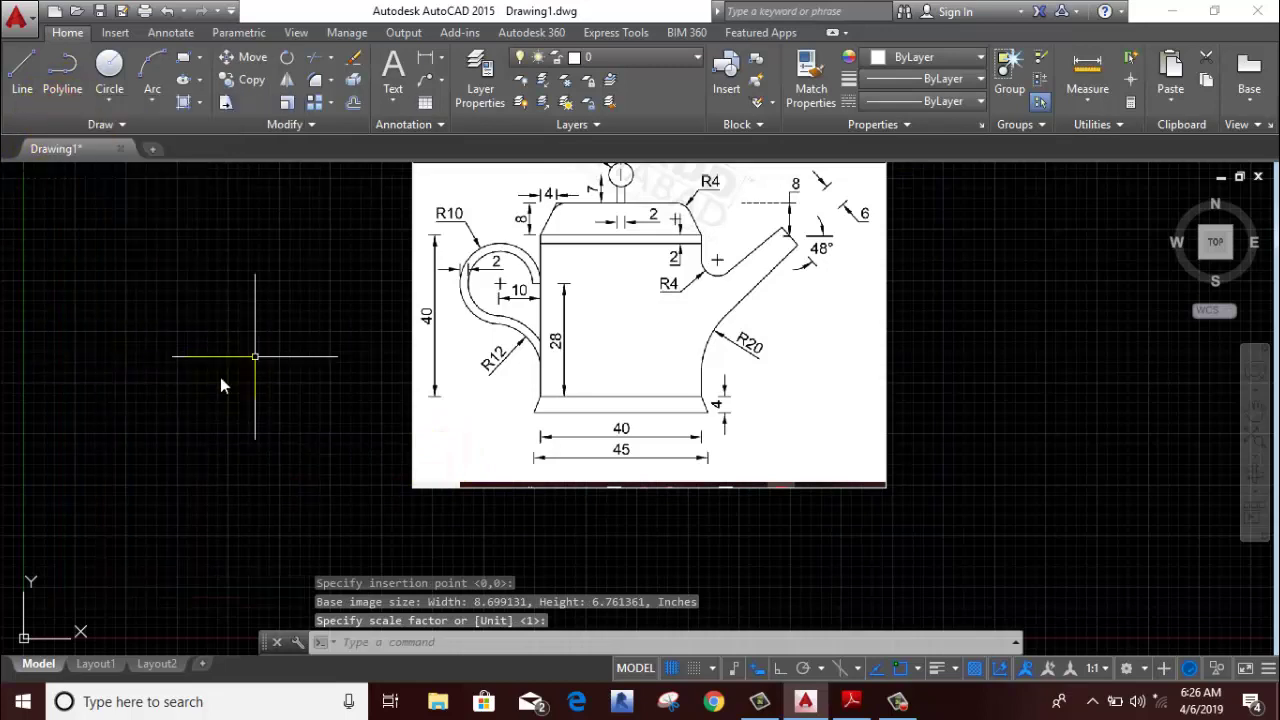
{"action": "scroll", "coordinate": [170, 400], "scroll_direction": "down", "scroll_amount": 2}
{"action": "scroll", "coordinate": [495, 230], "scroll_direction": "up", "scroll_amount": 4}
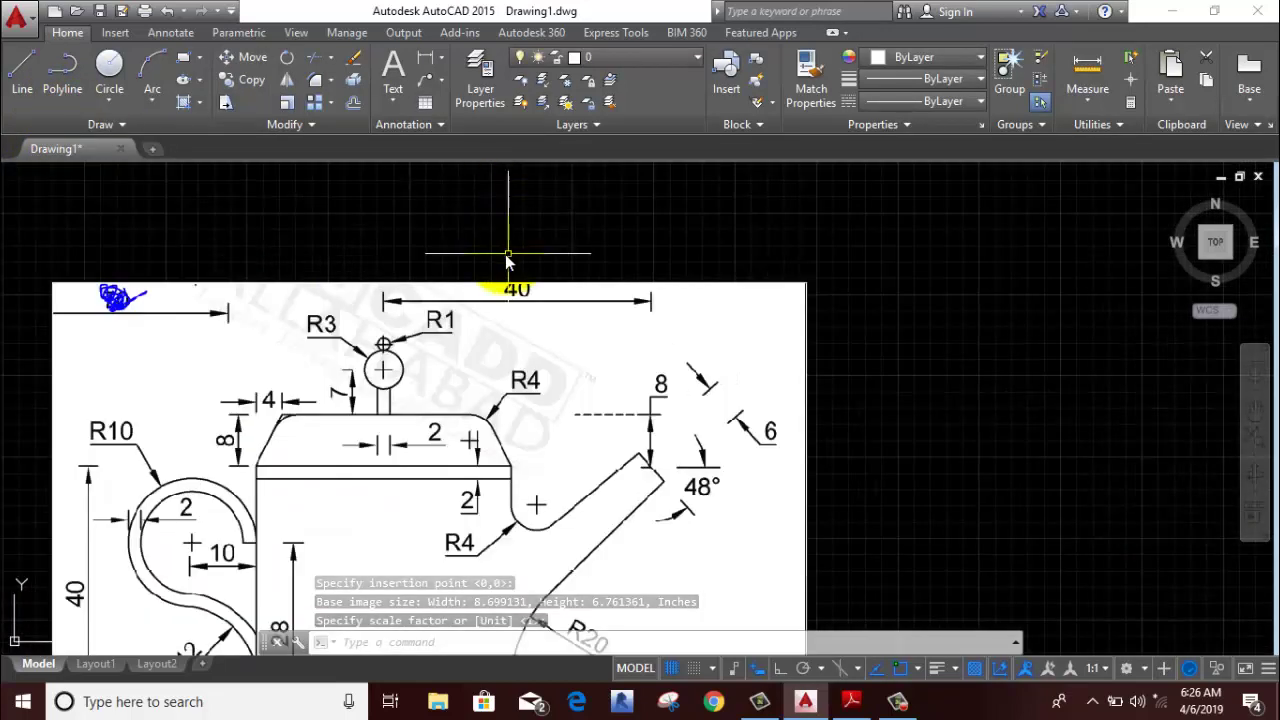
{"action": "scroll", "coordinate": [505, 225], "scroll_direction": "down", "scroll_amount": 2}
{"action": "scroll", "coordinate": [506, 294], "scroll_direction": "down", "scroll_amount": 4}
{"action": "scroll", "coordinate": [502, 294], "scroll_direction": "up", "scroll_amount": 4}
{"action": "scroll", "coordinate": [367, 417], "scroll_direction": "up", "scroll_amount": 3}
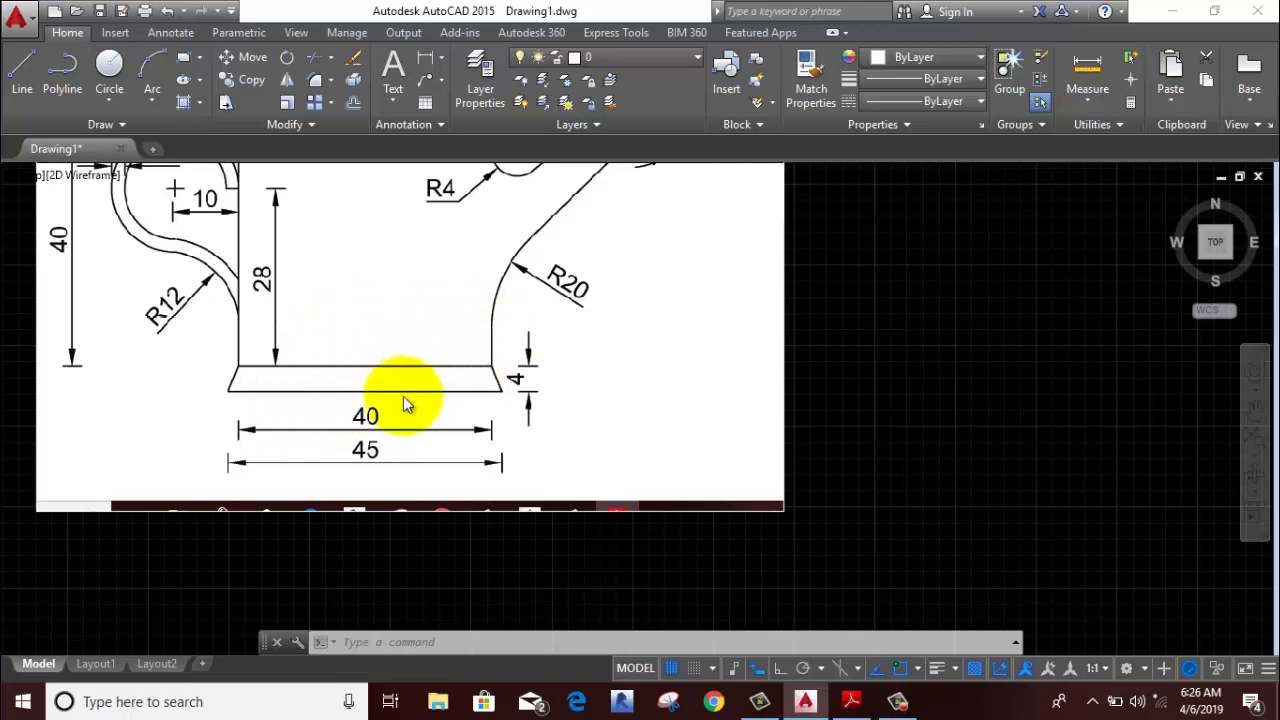
{"action": "scroll", "coordinate": [403, 396], "scroll_direction": "down", "scroll_amount": 6}
{"action": "middle_click_drag", "start_coordinate": [737, 283], "coordinate": [646, 309]}
- Draw a 45-unit horizontal base line with Ortho on
{"action": "left_click", "coordinate": [28, 80]}
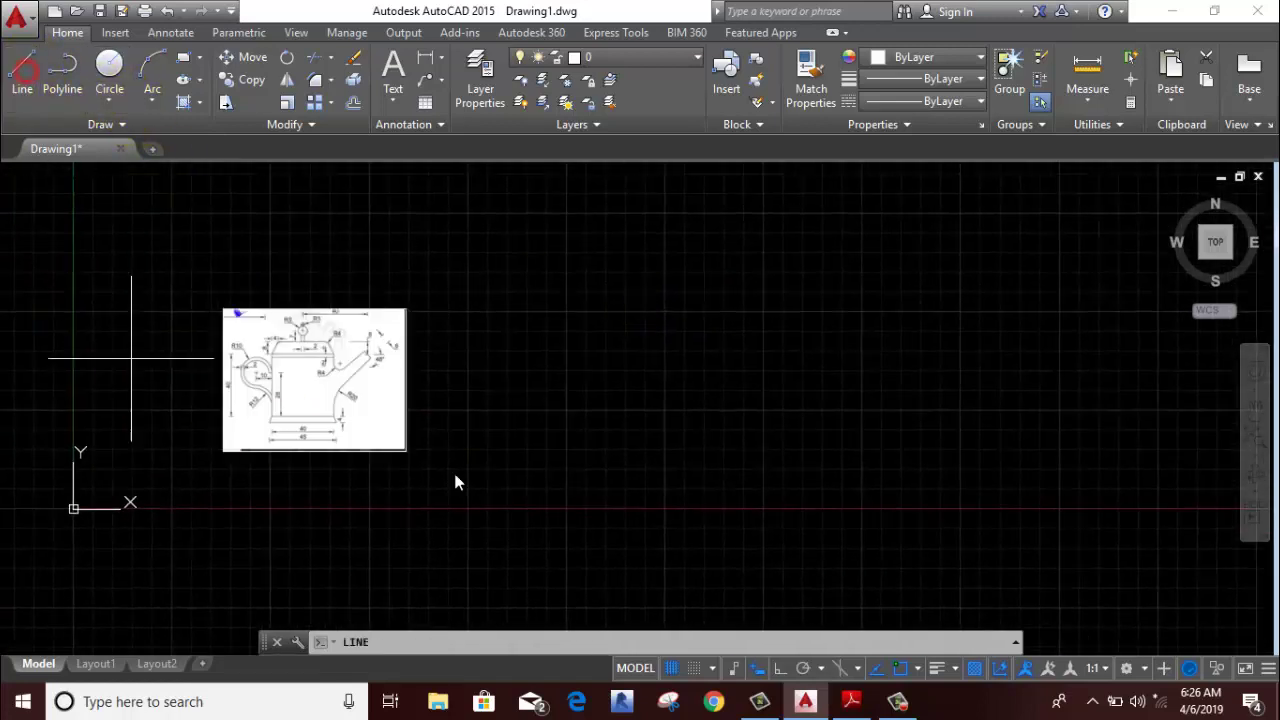
{"action": "left_click", "coordinate": [363, 423]}
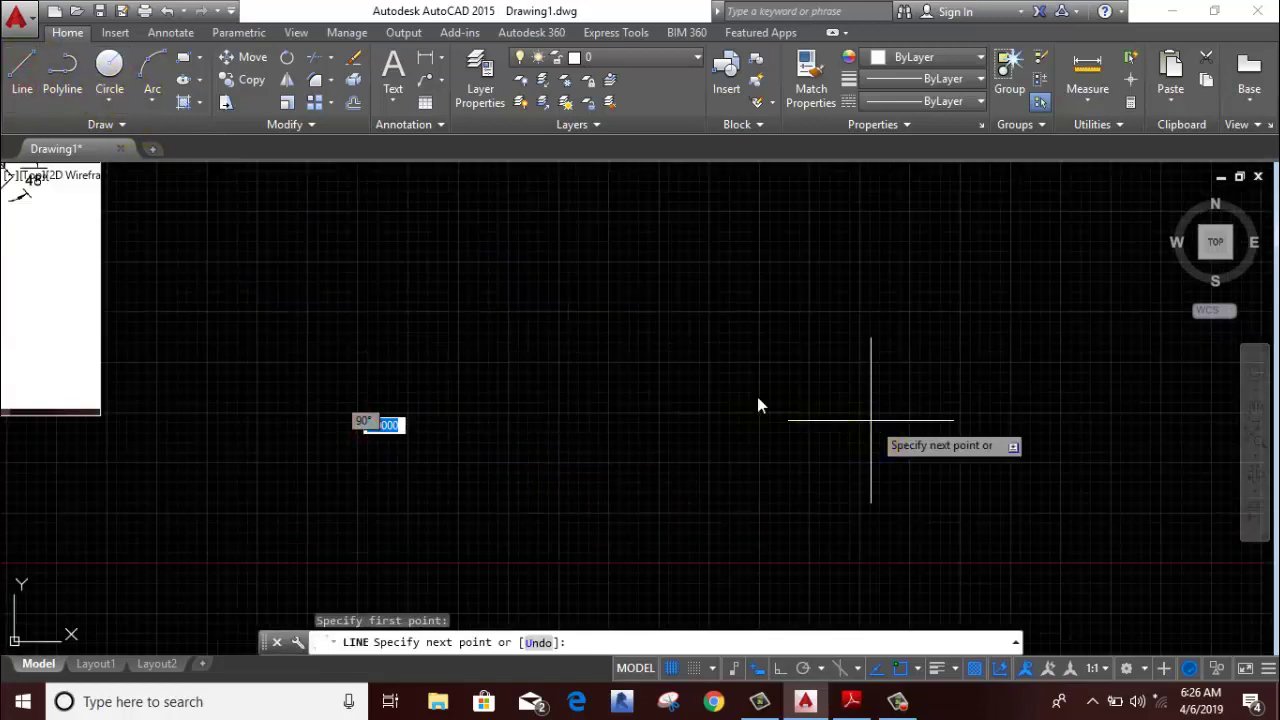
{"action": "left_click", "coordinate": [780, 668]}
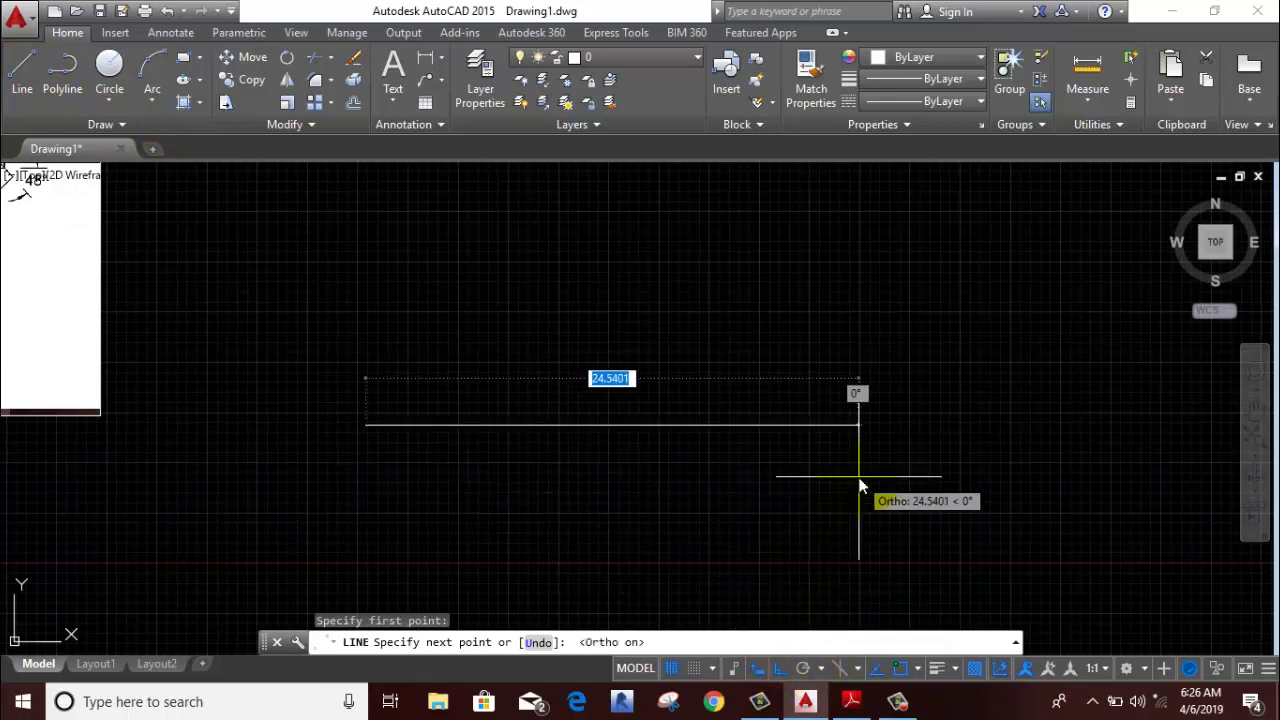
{"action": "type", "text": "45"}
{"action": "key", "text": "Return"}
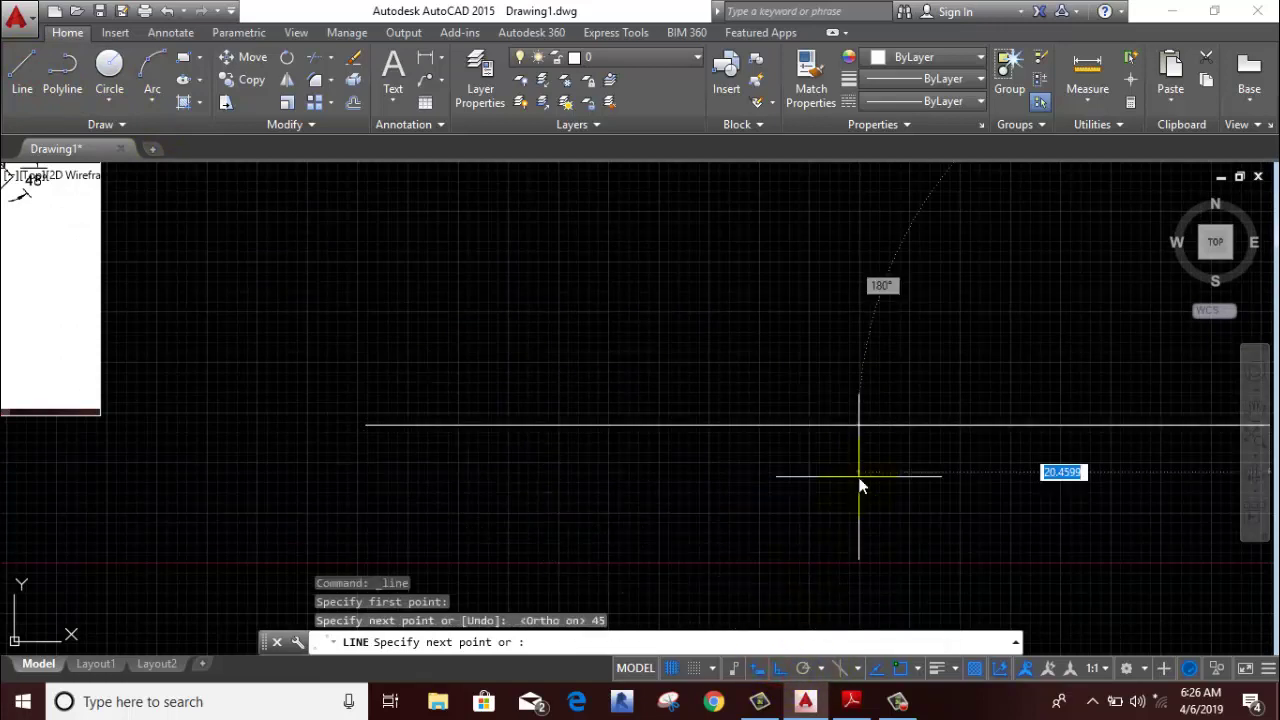
{"action": "right_click", "coordinate": [872, 303]}
{"action": "left_click", "coordinate": [893, 345]}
{"action": "scroll", "coordinate": [880, 346], "scroll_direction": "down", "scroll_amount": 4}
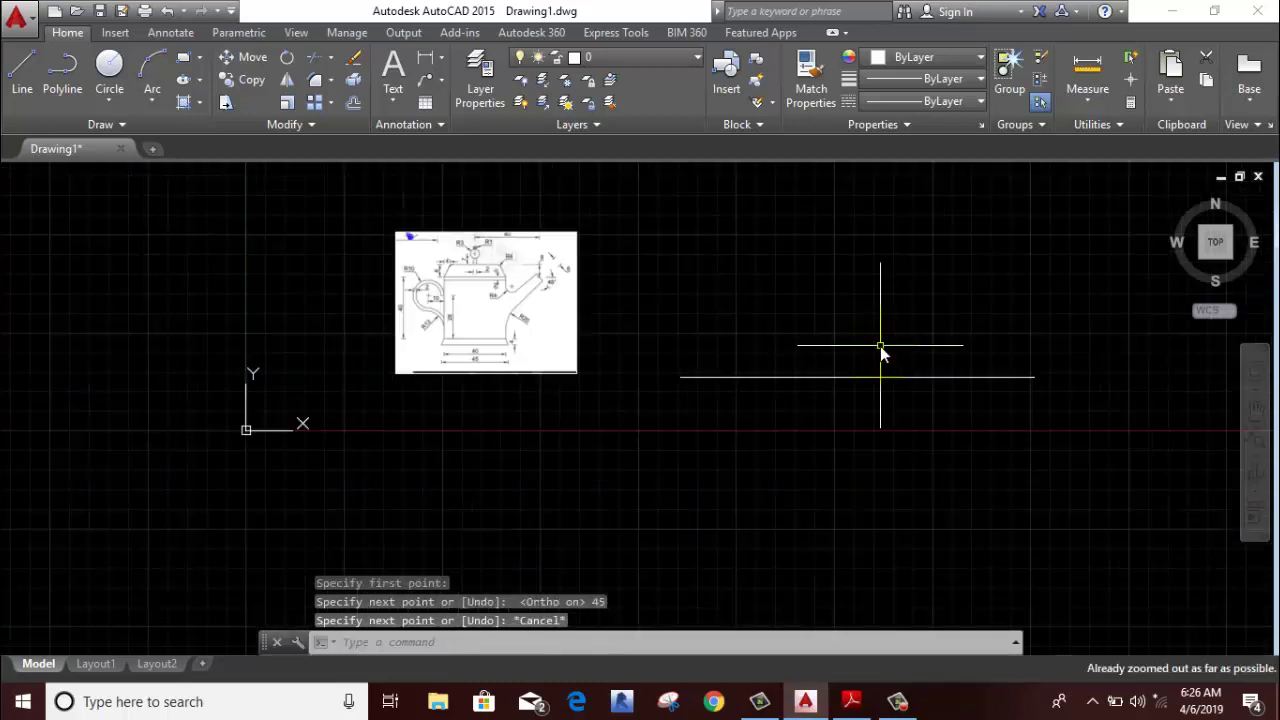
{"action": "scroll", "coordinate": [706, 360], "scroll_direction": "down", "scroll_amount": 2}
{"action": "scroll", "coordinate": [1067, 240], "scroll_direction": "up", "scroll_amount": 2}
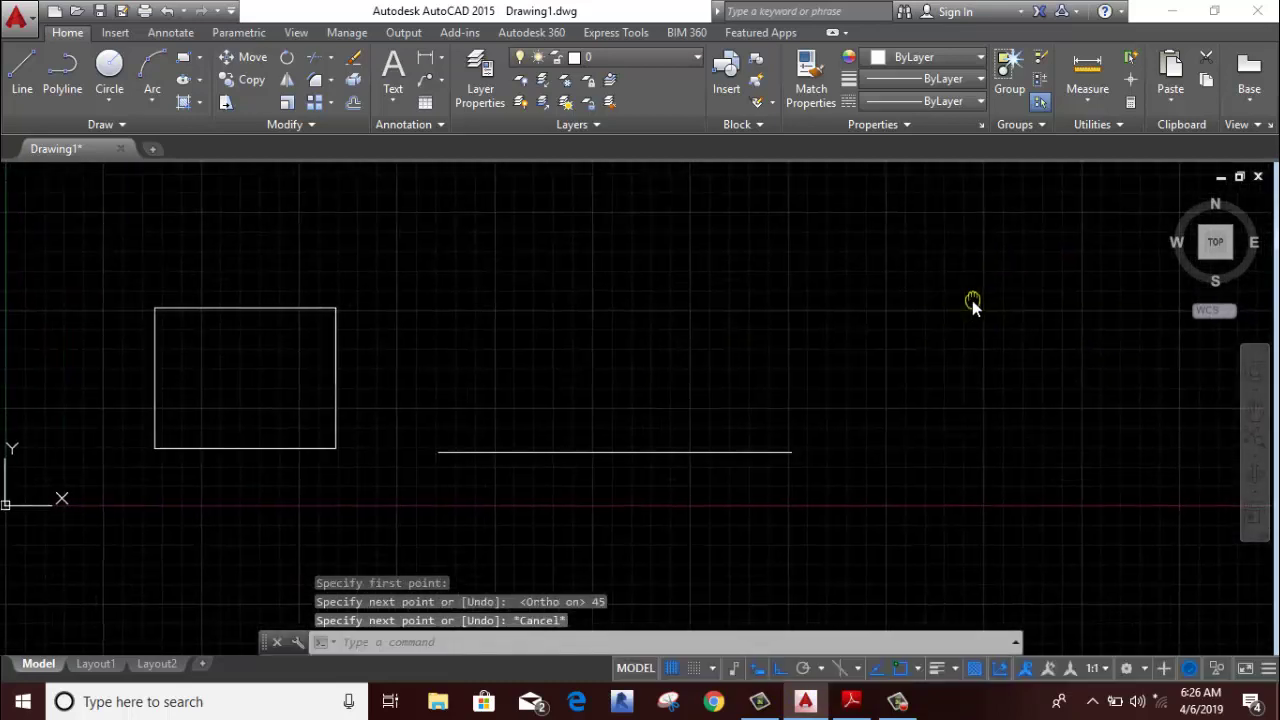
{"action": "middle_click_drag", "start_coordinate": [985, 297], "coordinate": [943, 343]}
- Offset a parallel copy of the base line 4 units above it
{"action": "left_click", "coordinate": [679, 496]}
{"action": "left_click", "coordinate": [623, 386]}
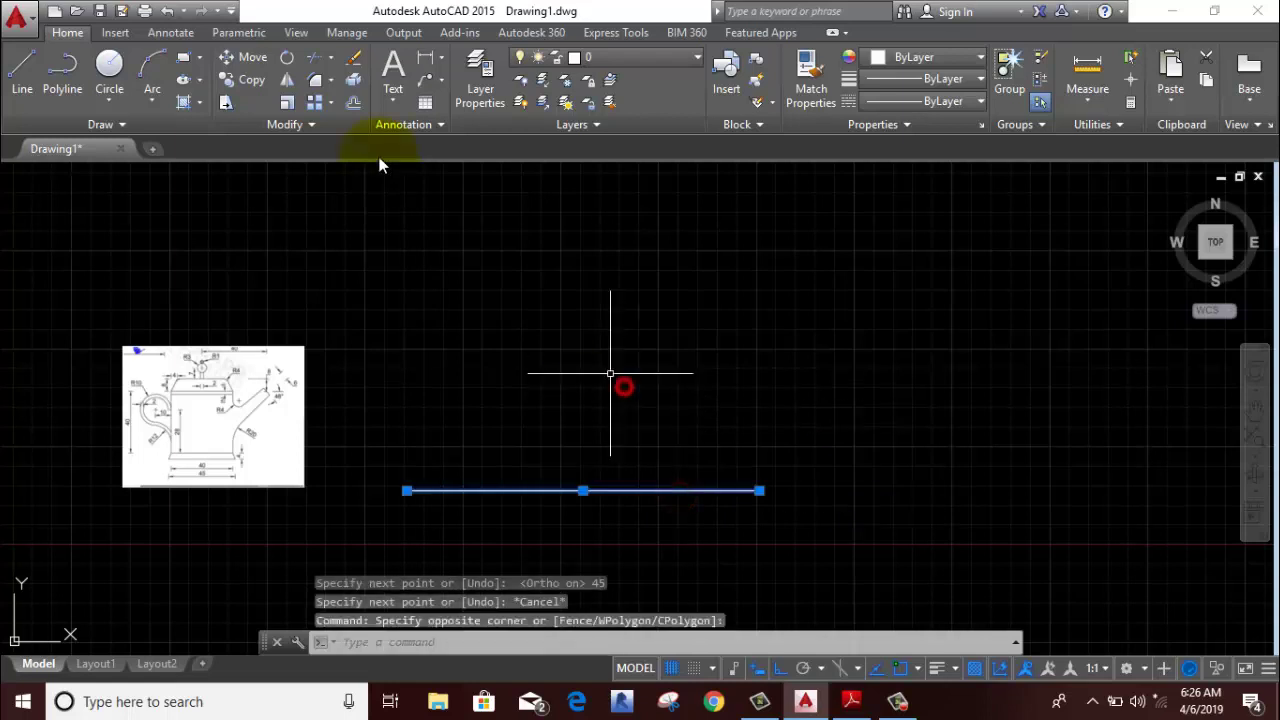
{"action": "left_click", "coordinate": [354, 101]}
{"action": "left_click", "coordinate": [594, 642]}
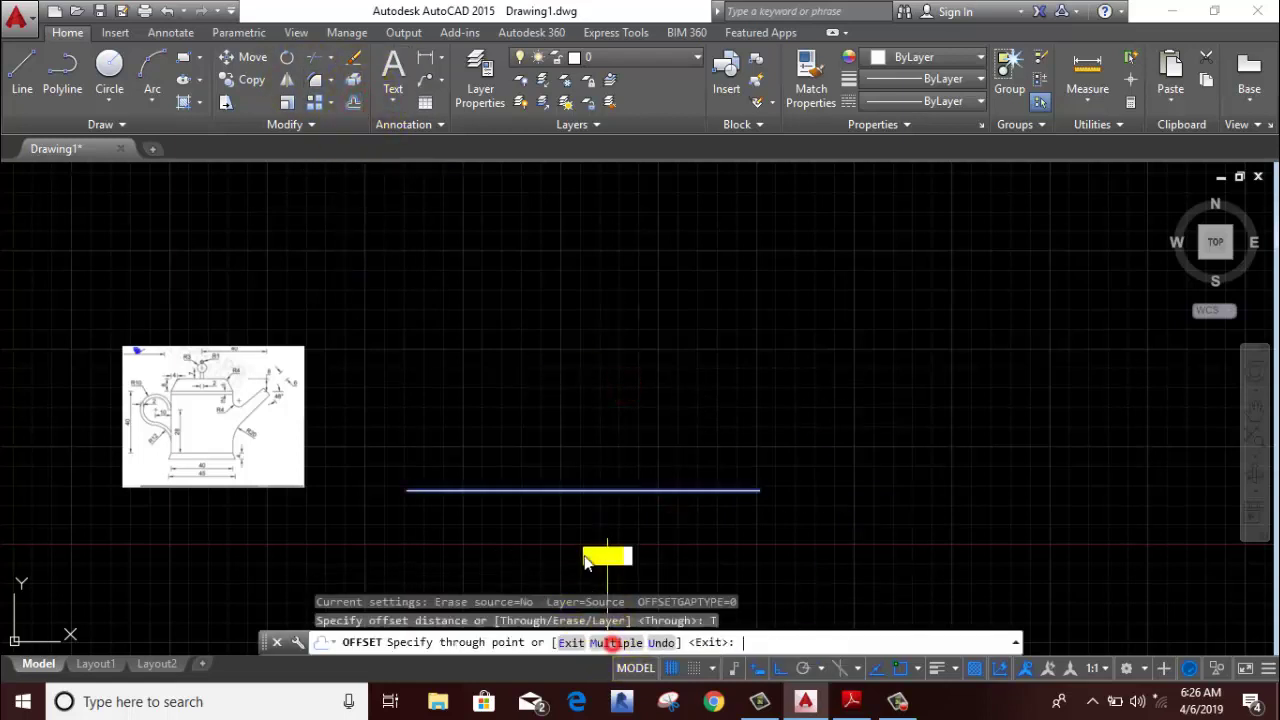
{"action": "left_click", "coordinate": [586, 524]}
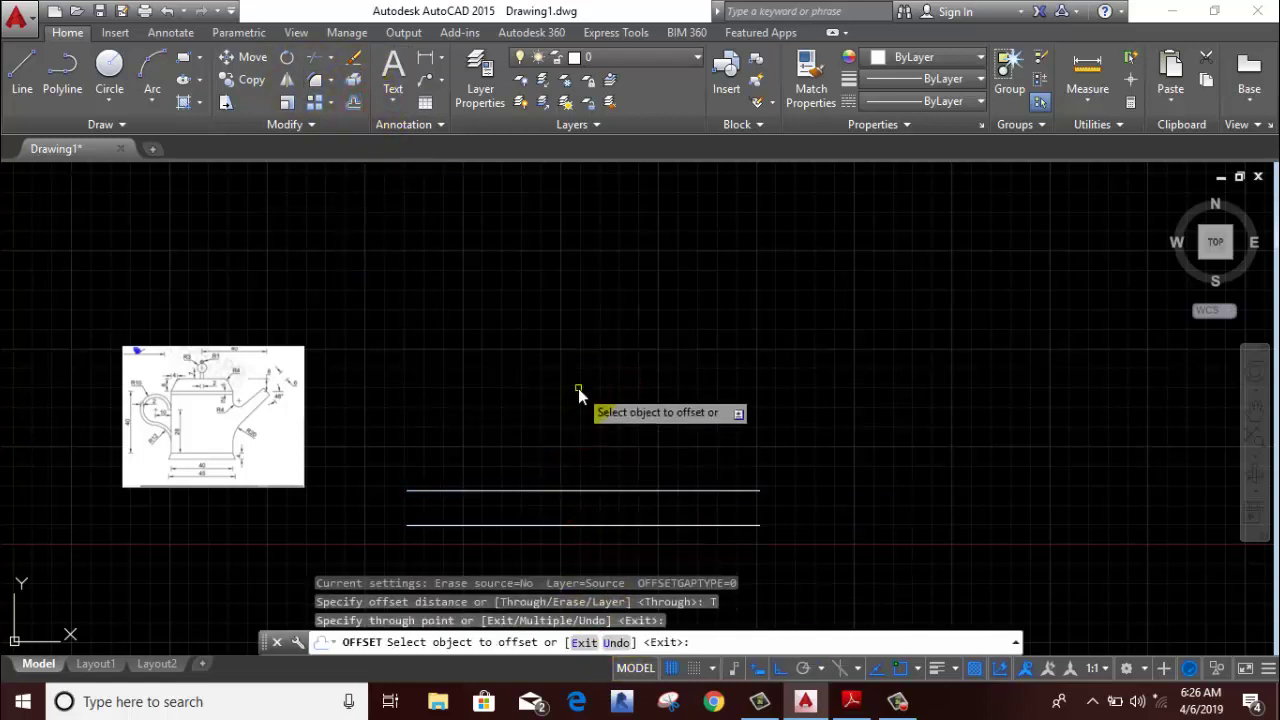
{"action": "key", "text": "ctrl+z"}
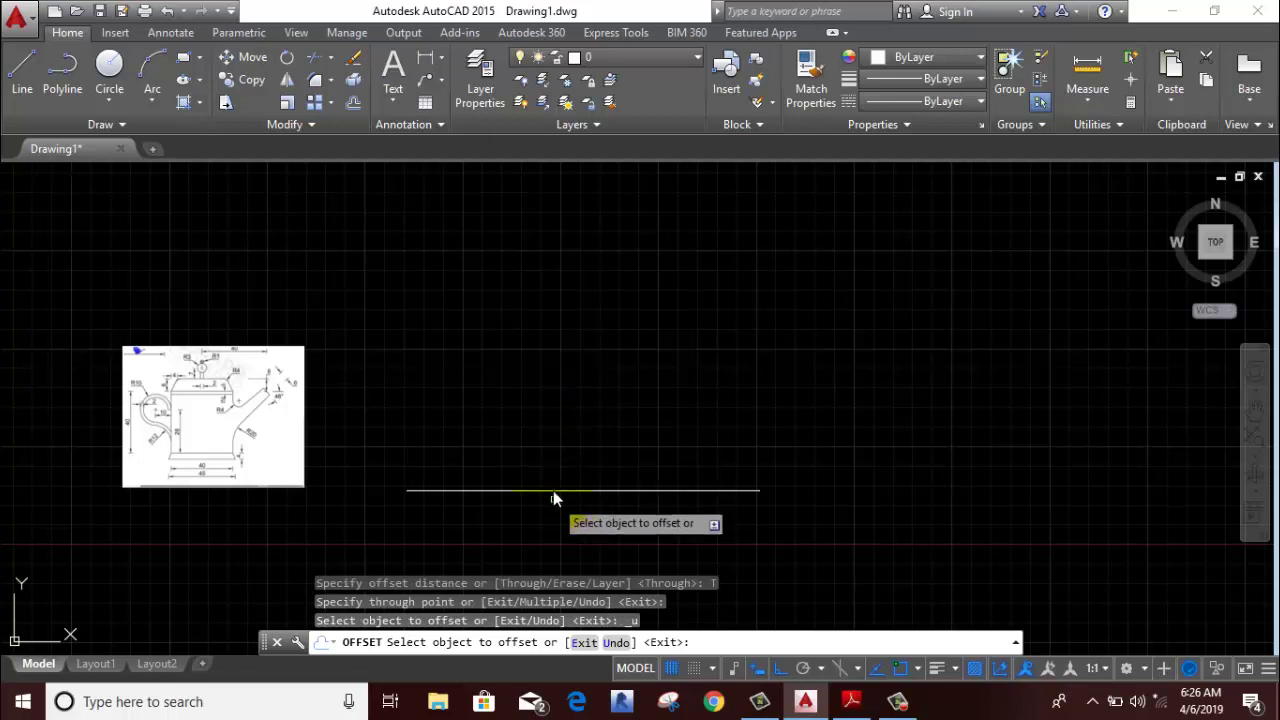
{"action": "left_click", "coordinate": [553, 492]}
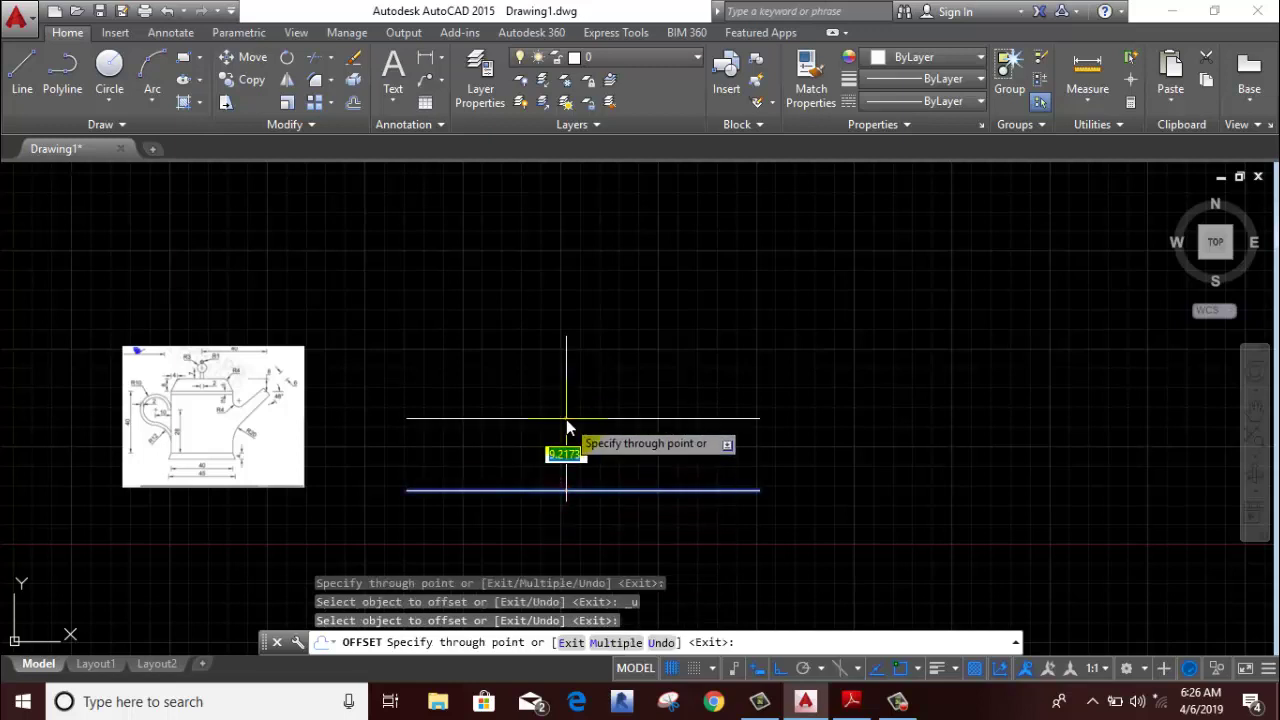
{"action": "key", "text": "Return"}
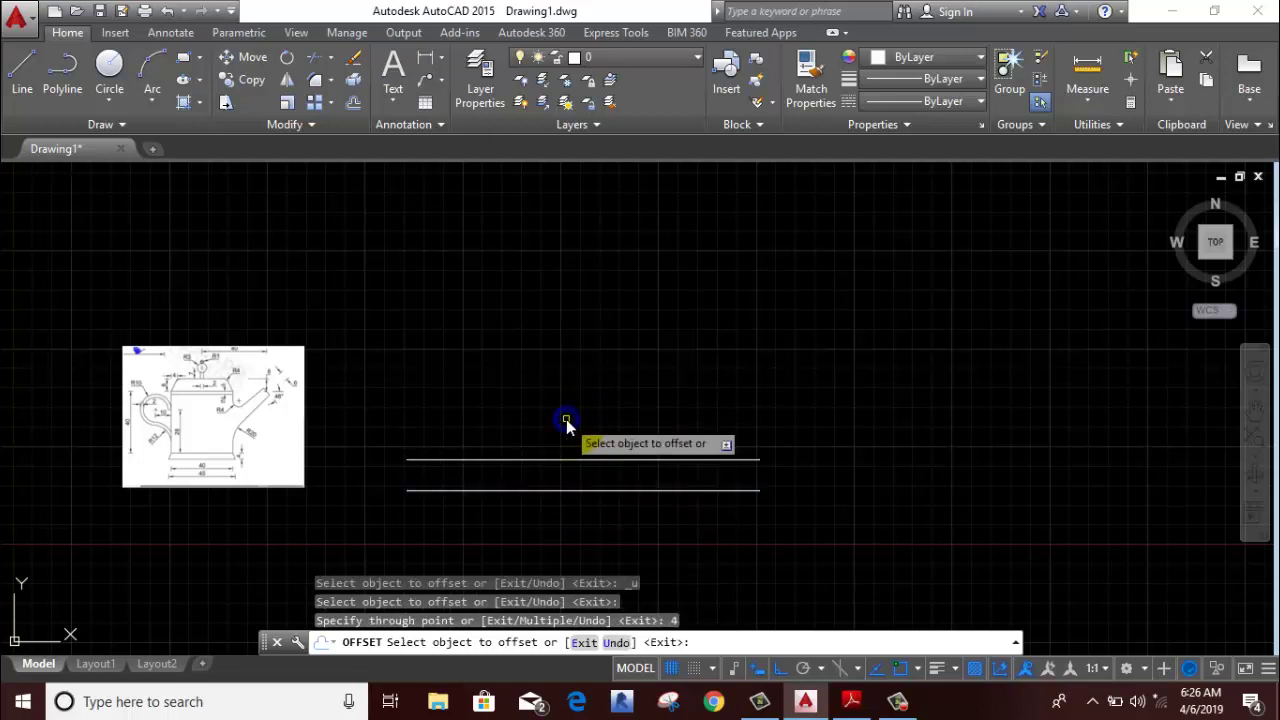
{"action": "right_click", "coordinate": [566, 420]}
{"action": "left_click", "coordinate": [616, 453]}
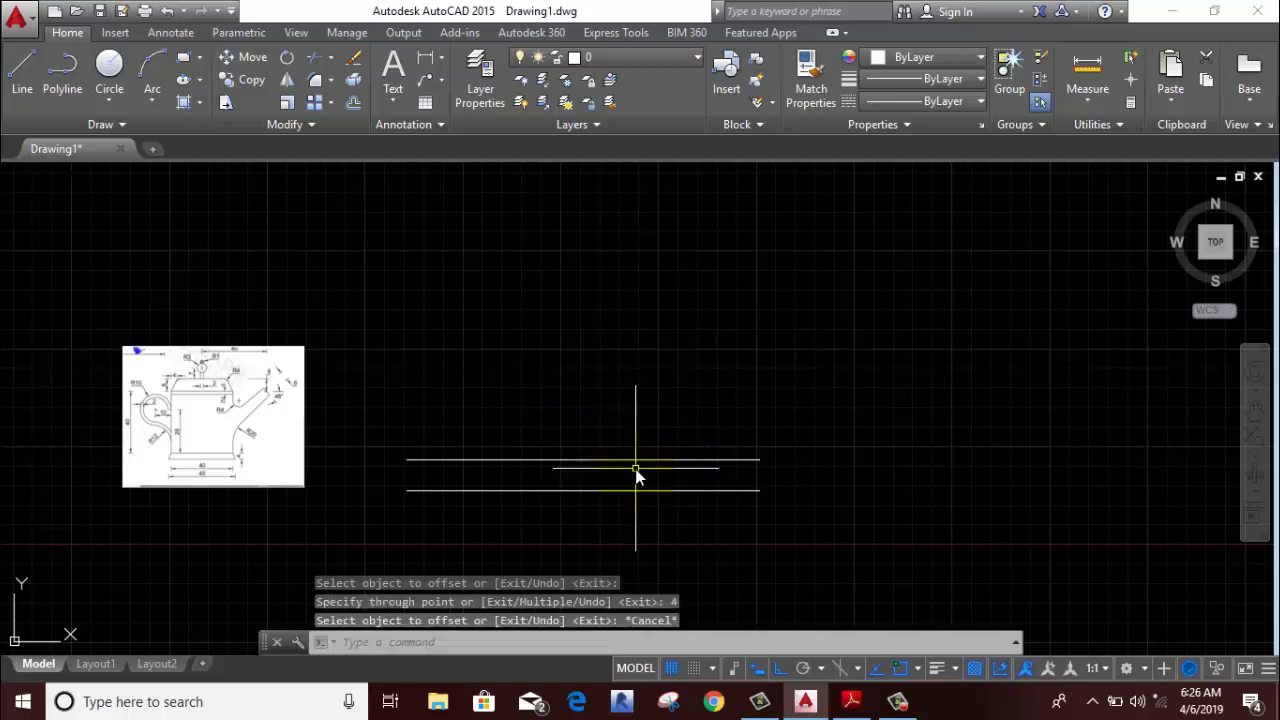
- Draw the 2.5-unit slanted left side from the top line's left end
{"action": "left_click", "coordinate": [22, 70]}
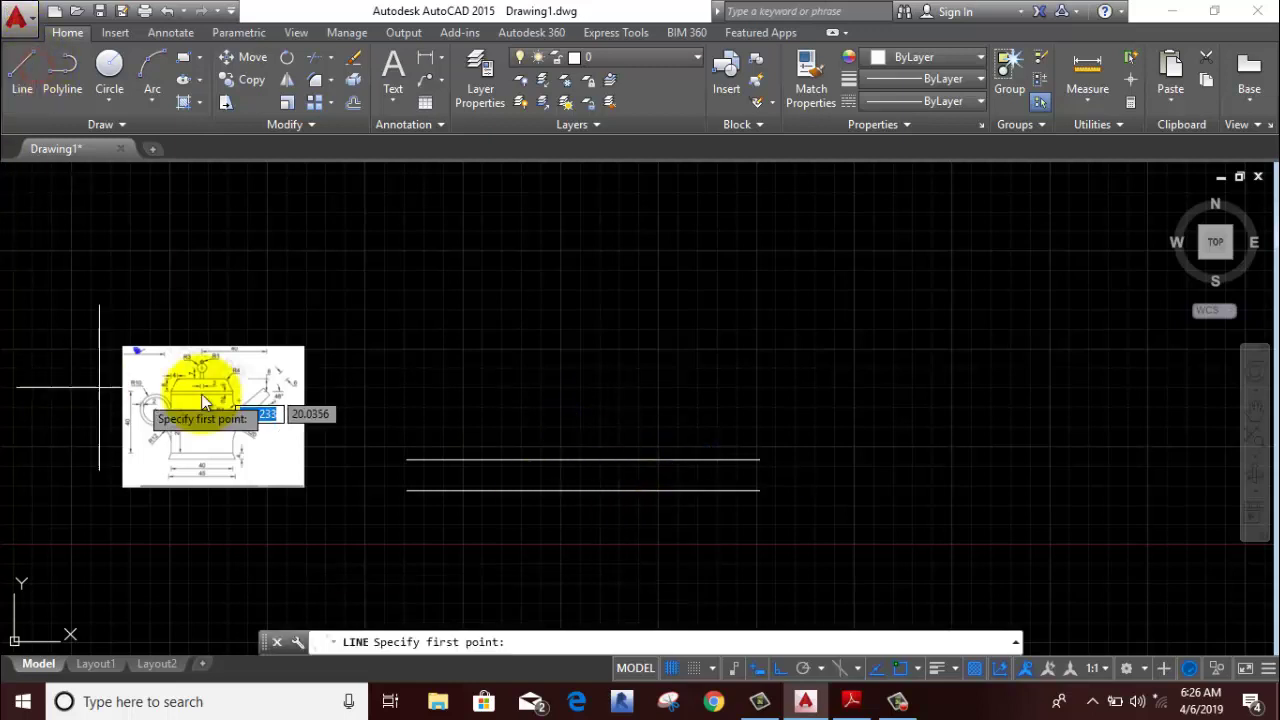
{"action": "left_click", "coordinate": [404, 459]}
{"action": "type", "text": "2.5"}
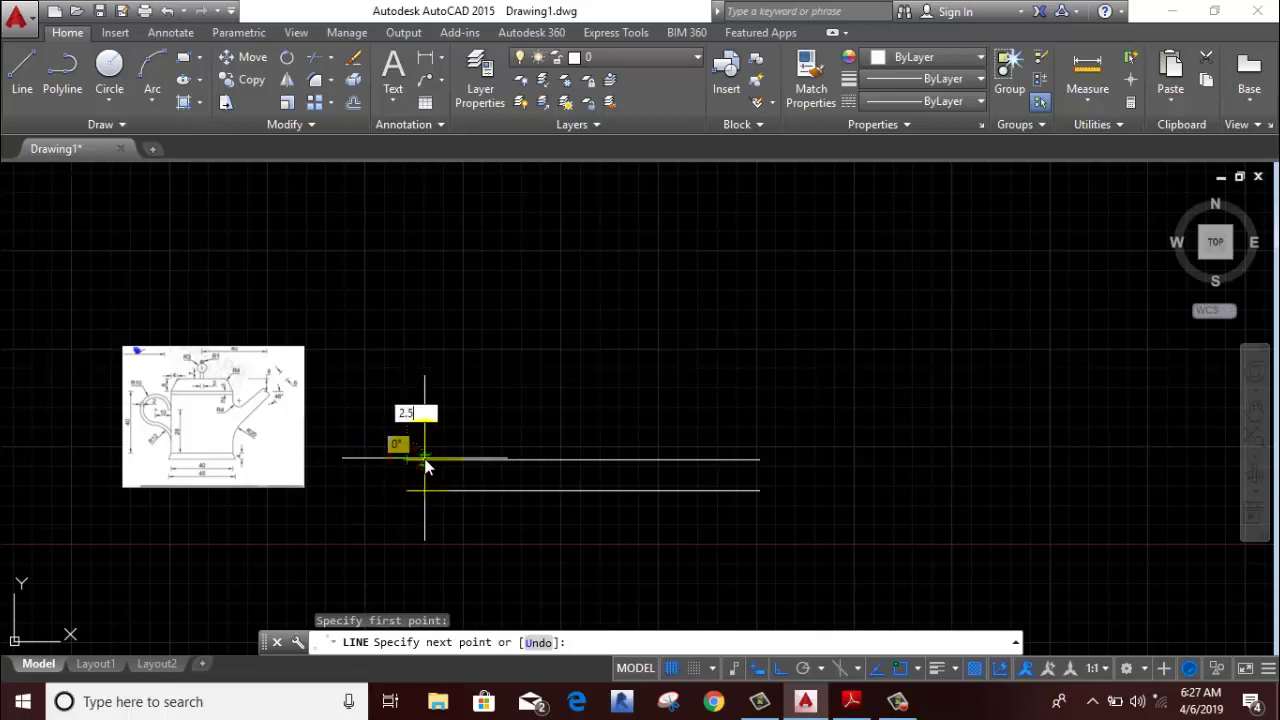
{"action": "key", "text": "Return"}
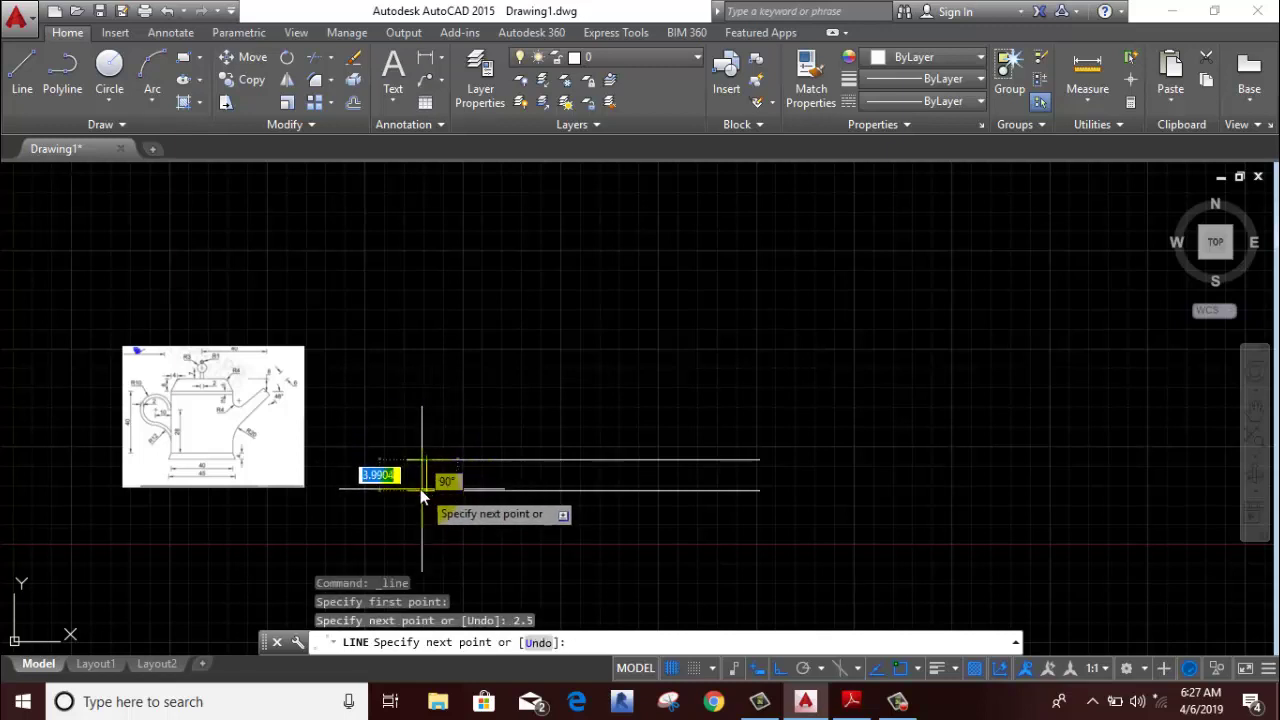
{"action": "left_click", "coordinate": [404, 493]}
{"action": "right_click", "coordinate": [408, 376]}
{"action": "left_click", "coordinate": [449, 407]}
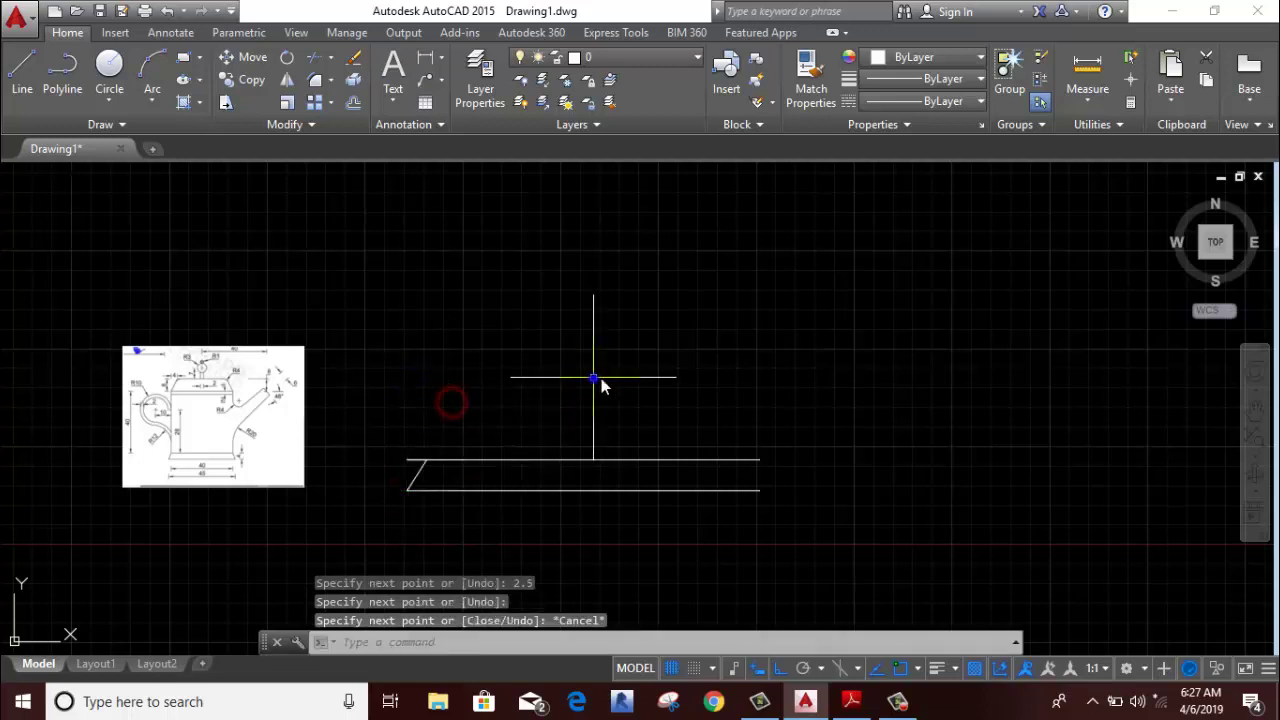
{"action": "right_click", "coordinate": [593, 379]}
{"action": "left_click", "coordinate": [614, 28]}
{"action": "left_click", "coordinate": [672, 31]}
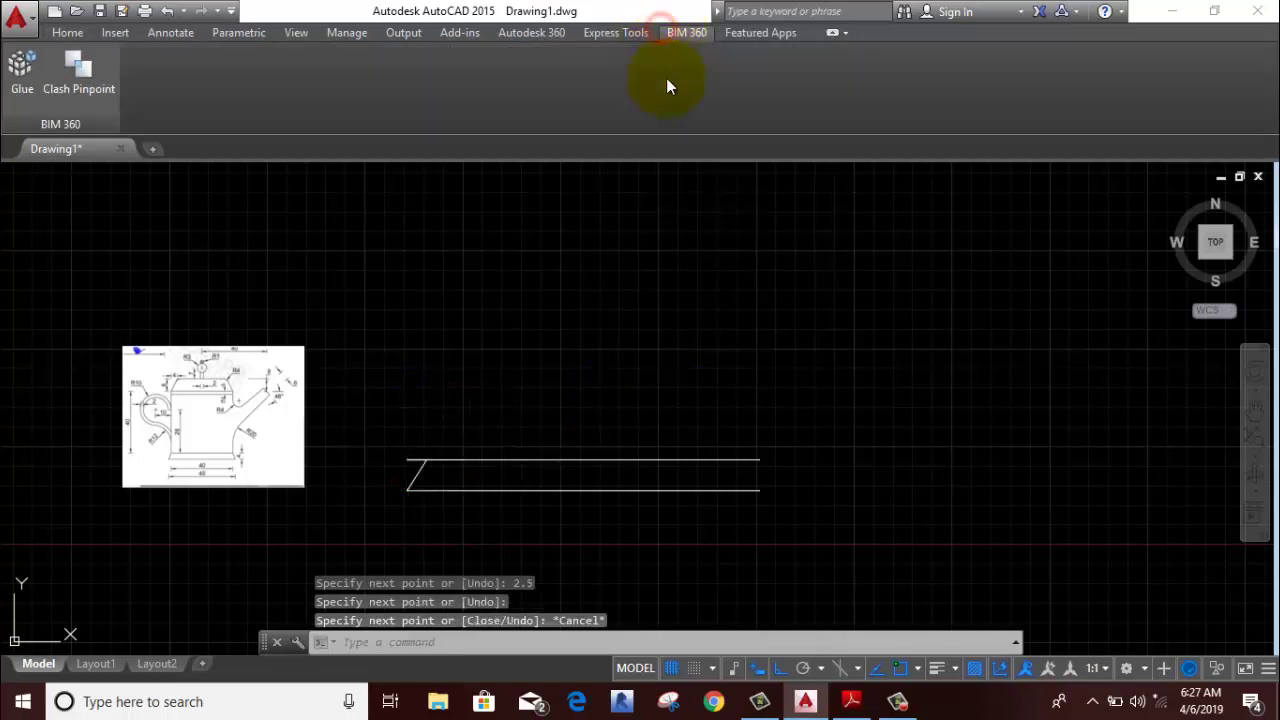
{"action": "left_click", "coordinate": [70, 32]}
- Draw the matching 2.5-unit slanted right side from the top line's right end
{"action": "right_click", "coordinate": [437, 229]}
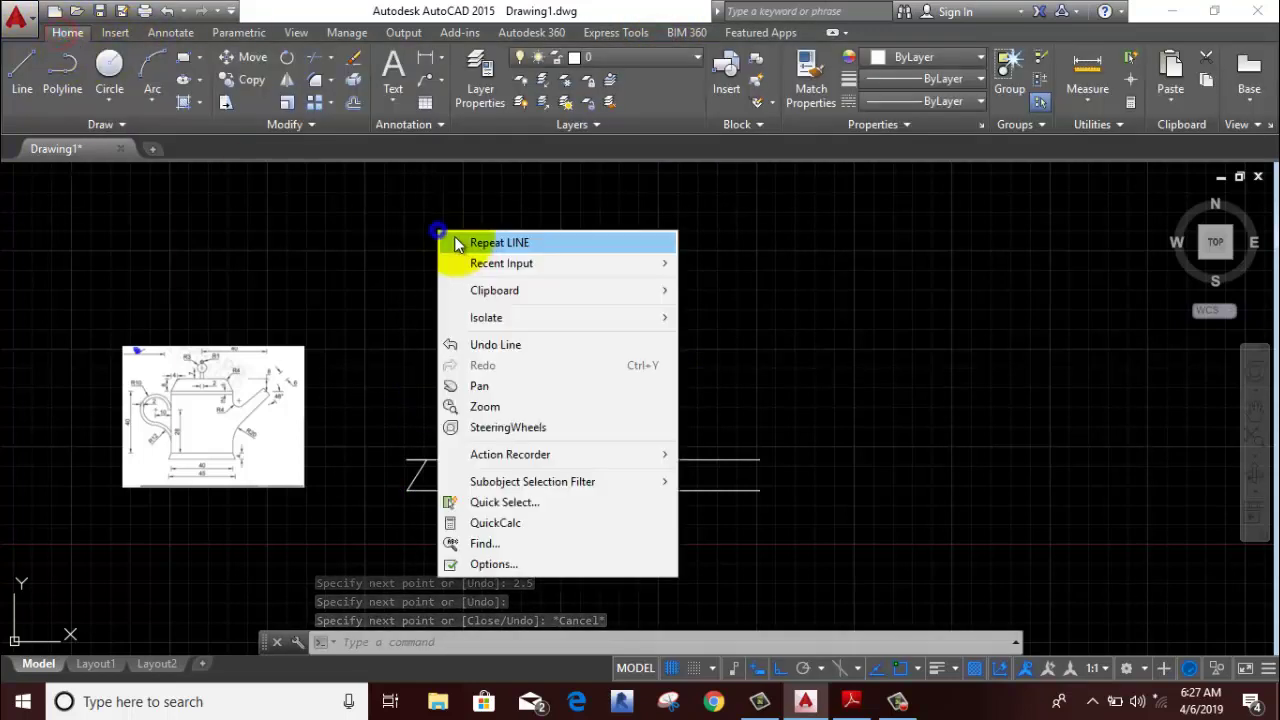
{"action": "left_click", "coordinate": [460, 241]}
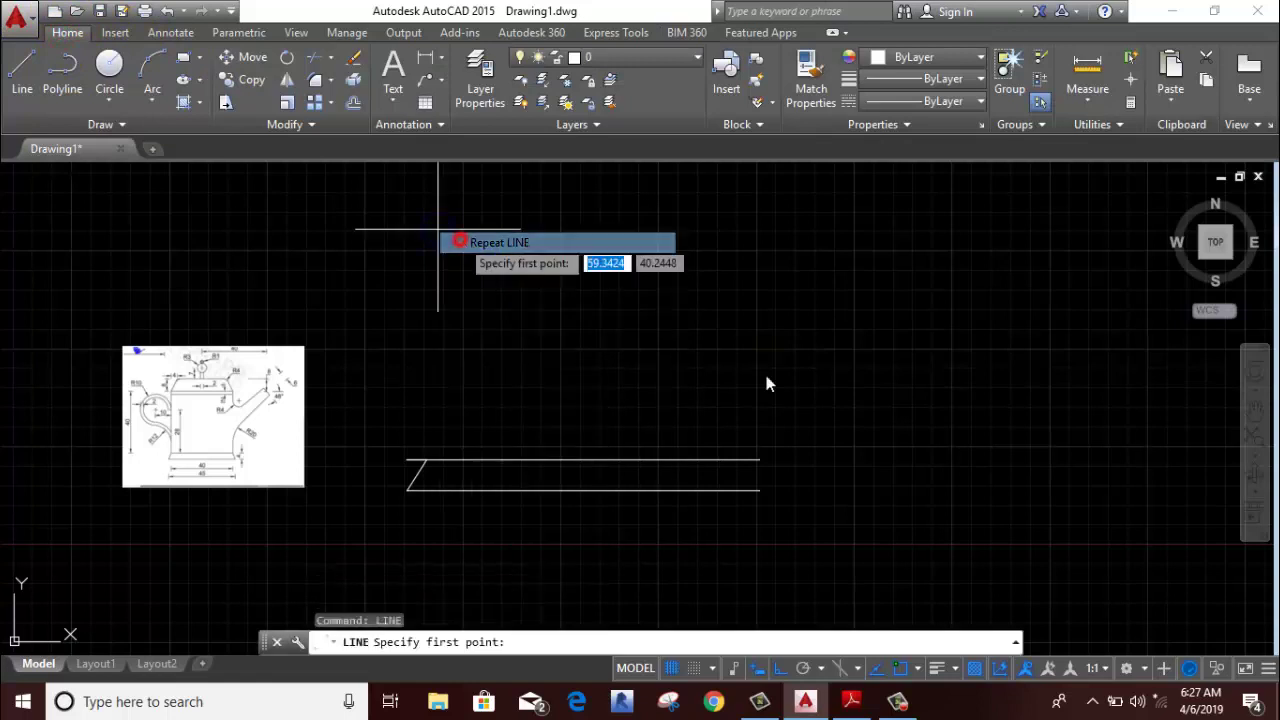
{"action": "left_click", "coordinate": [759, 460]}
{"action": "type", "text": ".5"}
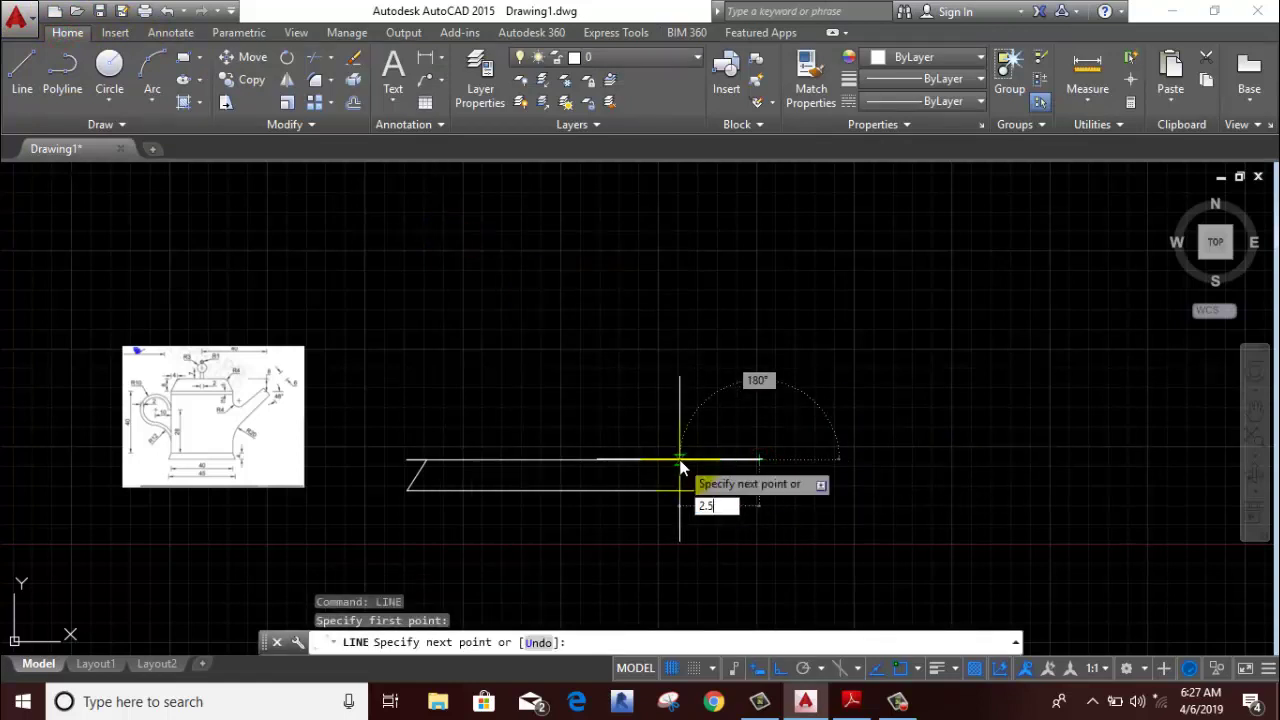
{"action": "key", "text": "Return"}
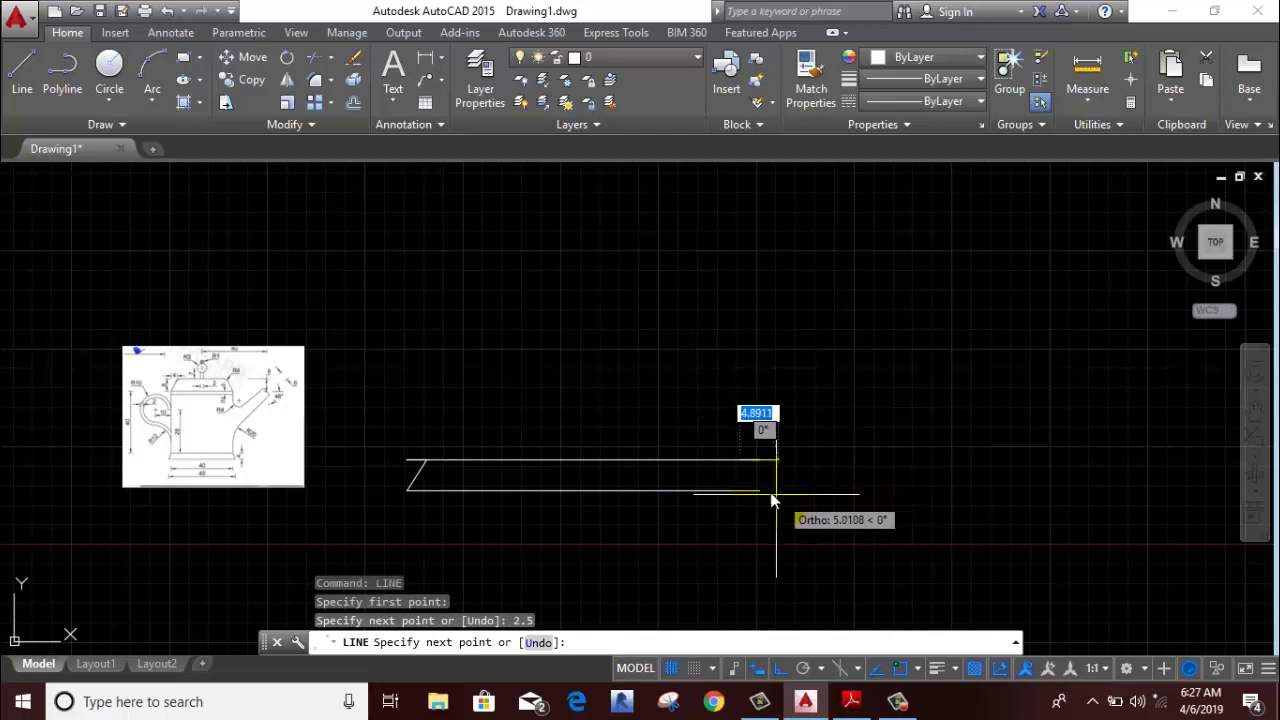
{"action": "left_click", "coordinate": [761, 490]}
{"action": "key", "text": "Escape"}
- Erase the two stray short lines left around the base
{"action": "scroll", "coordinate": [764, 469], "scroll_direction": "up", "scroll_amount": 6}
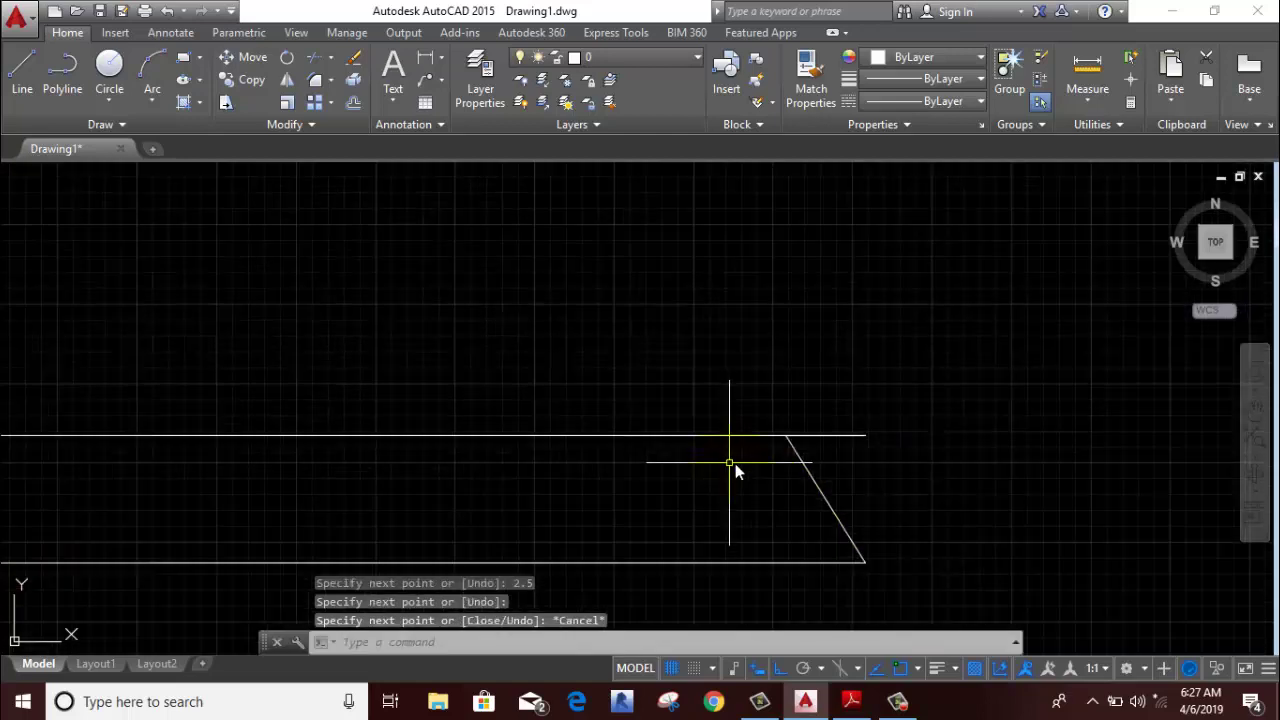
{"action": "left_click", "coordinate": [822, 437]}
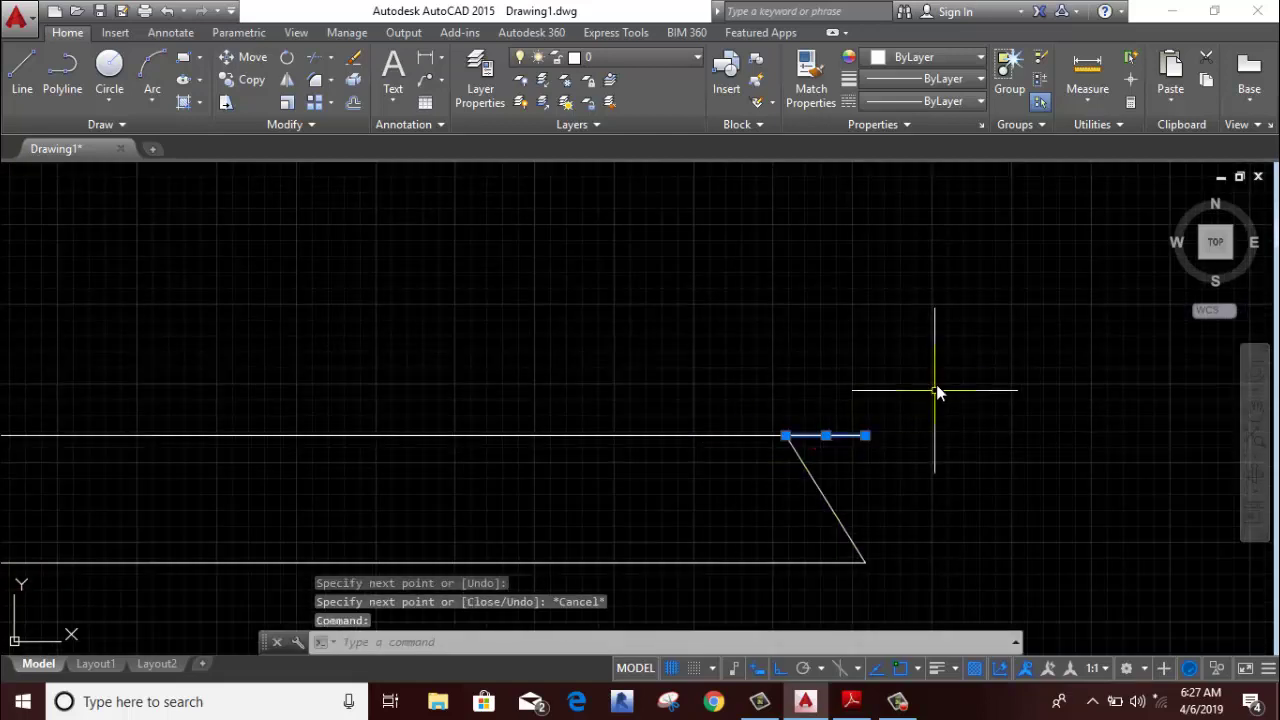
{"action": "right_click", "coordinate": [819, 347]}
{"action": "left_click", "coordinate": [845, 337]}
{"action": "scroll", "coordinate": [1017, 429], "scroll_direction": "down", "scroll_amount": 2}
{"action": "scroll", "coordinate": [1017, 429], "scroll_direction": "down", "scroll_amount": 4}
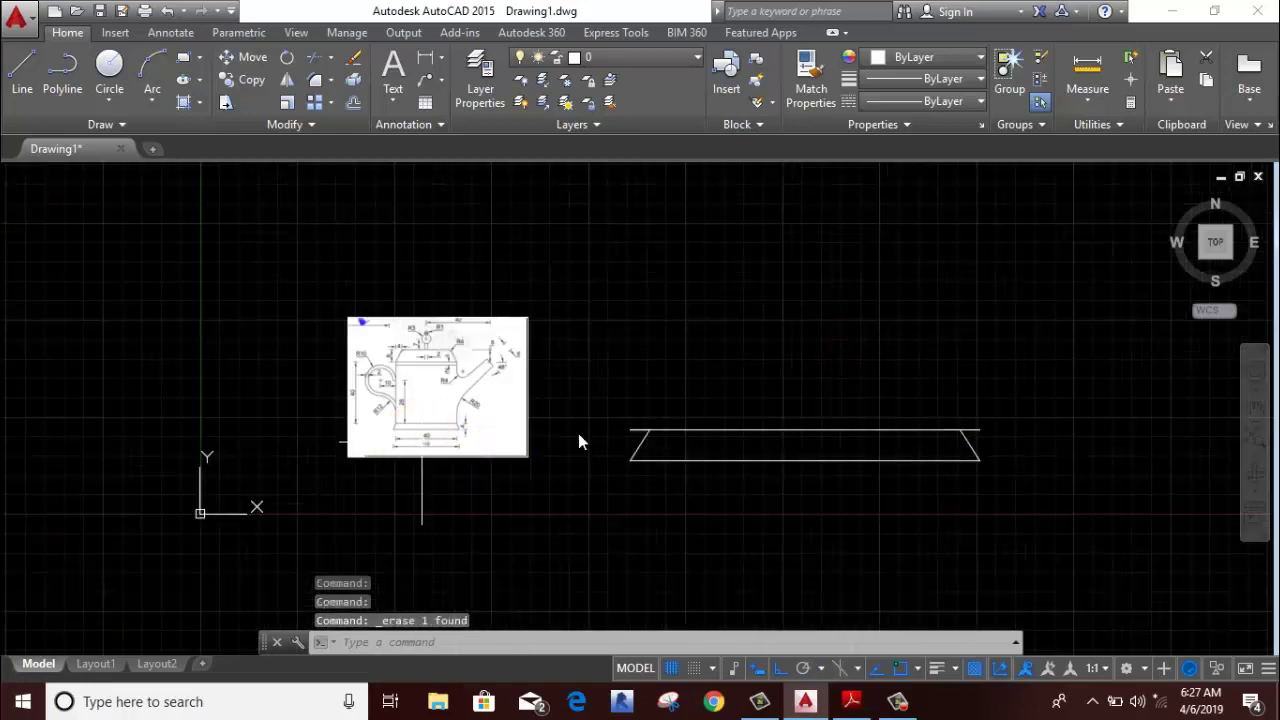
{"action": "scroll", "coordinate": [578, 440], "scroll_direction": "up", "scroll_amount": 5}
{"action": "left_click", "coordinate": [617, 438]}
{"action": "right_click", "coordinate": [592, 330]}
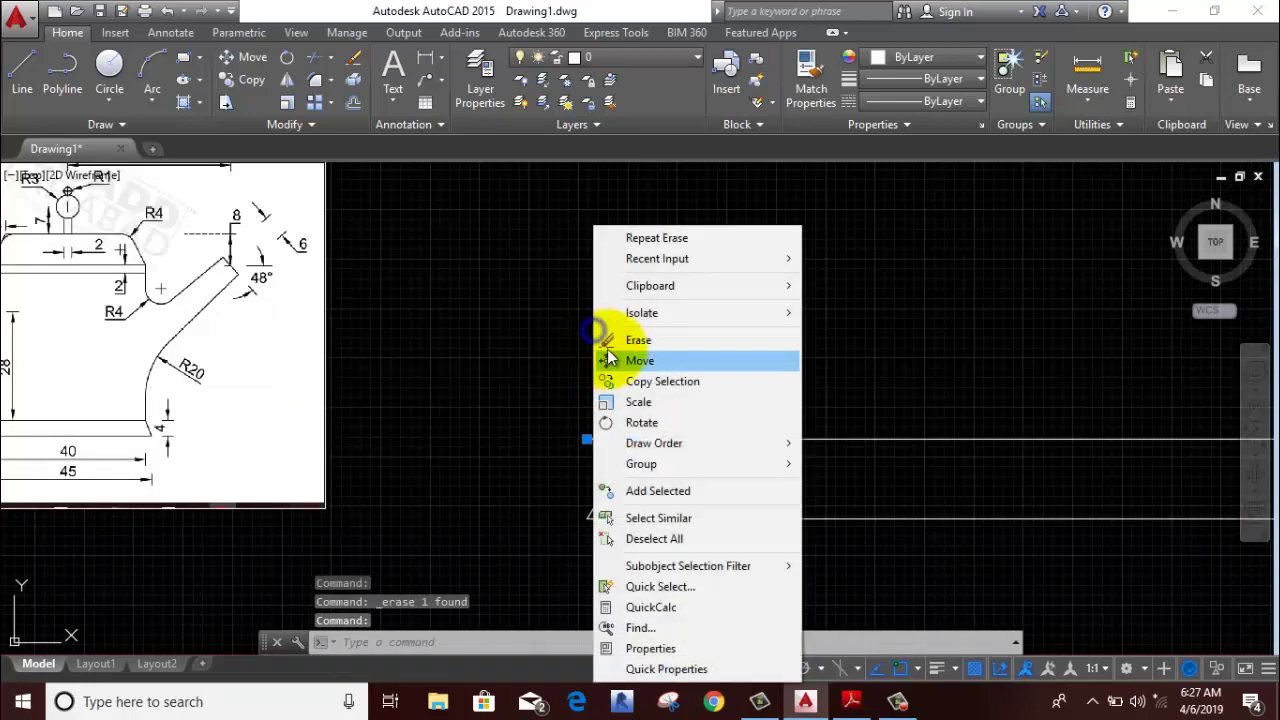
{"action": "left_click", "coordinate": [614, 340]}
{"action": "scroll", "coordinate": [863, 380], "scroll_direction": "down", "scroll_amount": 5}
{"action": "middle_click_drag", "start_coordinate": [863, 380], "coordinate": [620, 397]}
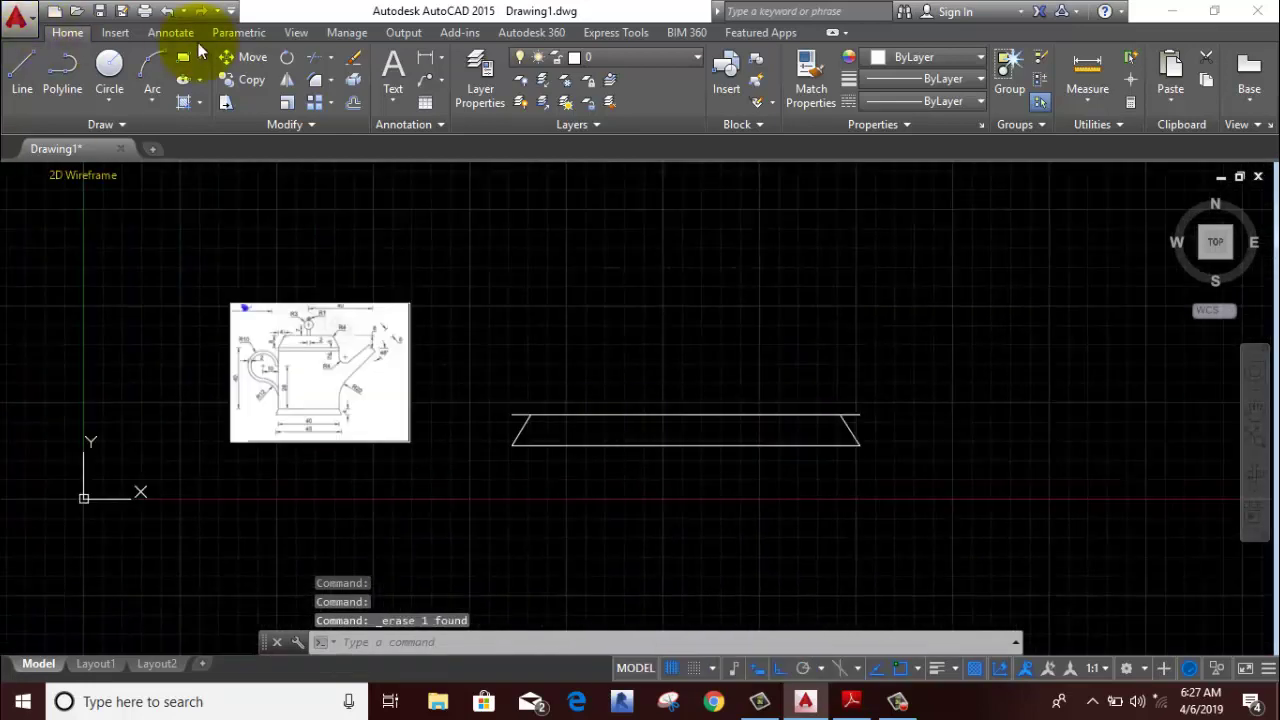
- Trim the right overhang off the base's top line
{"action": "key", "text": "Return"}
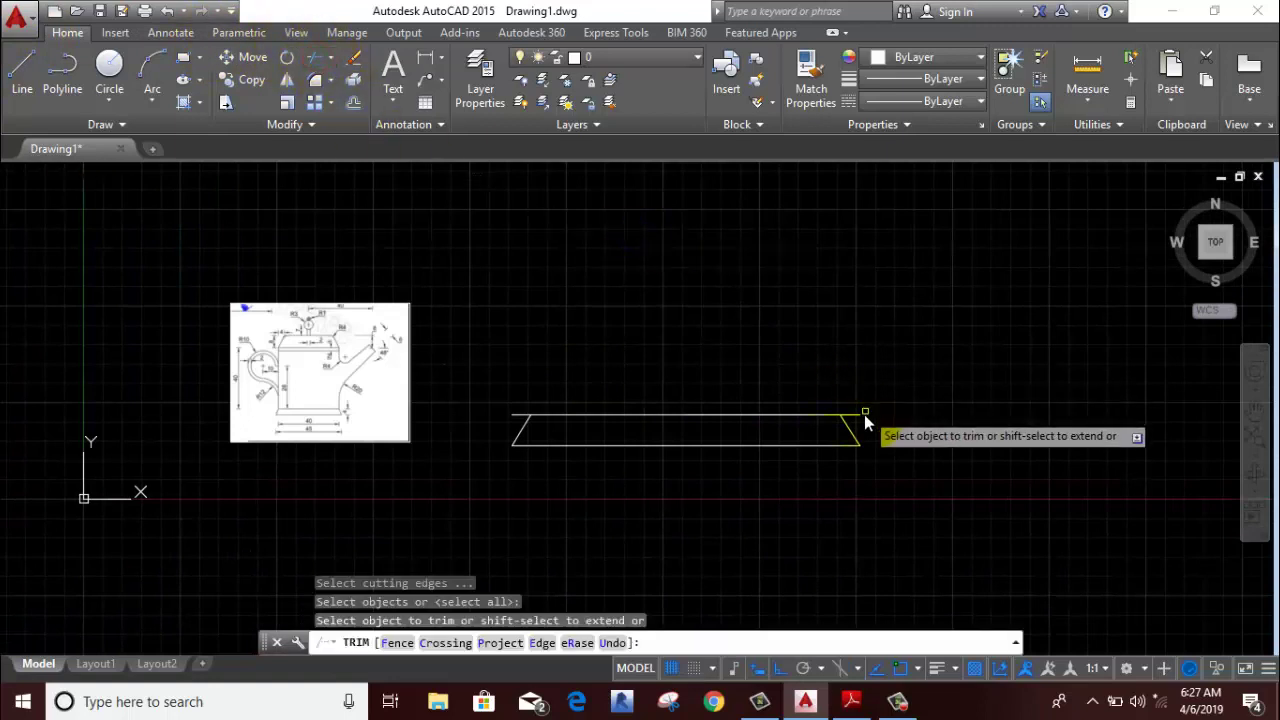
{"action": "left_click", "coordinate": [858, 414]}
{"action": "key", "text": "Return"}
- Trim the left overhang too, then recentre the view on the base
{"action": "right_click", "coordinate": [612, 336]}
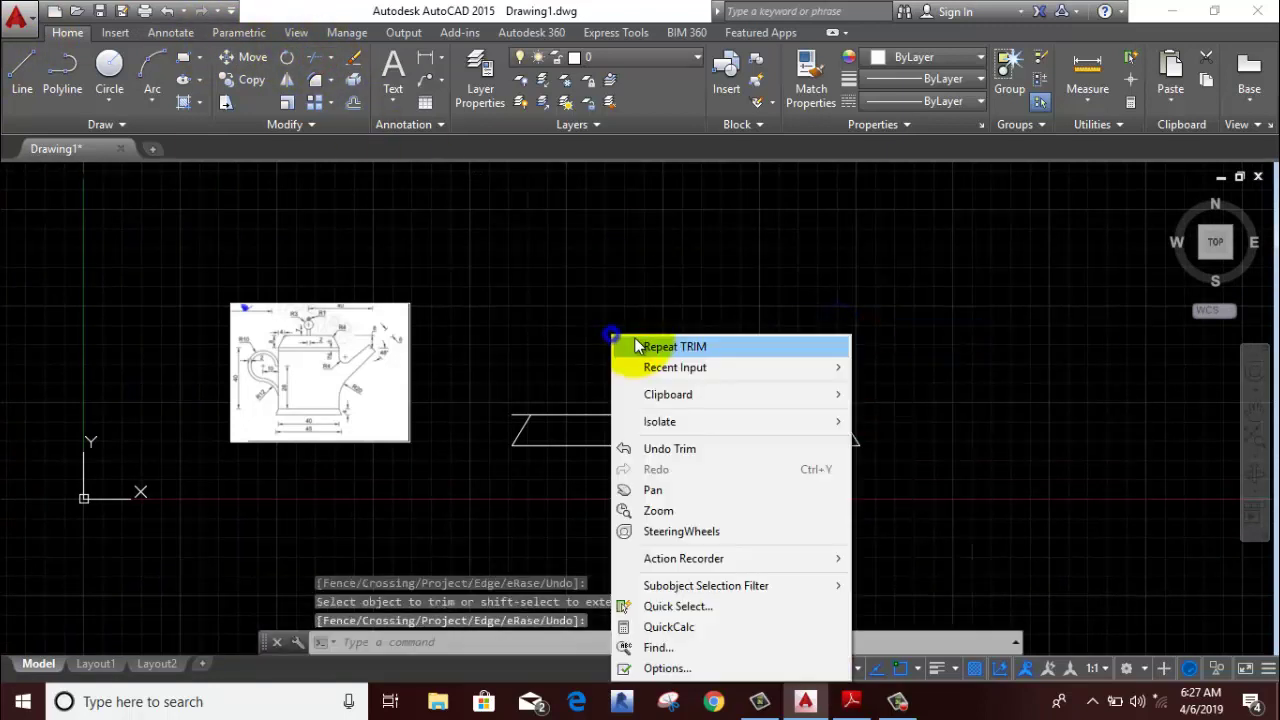
{"action": "left_click", "coordinate": [647, 352]}
{"action": "key", "text": "Return"}
{"action": "scroll", "coordinate": [516, 414], "scroll_direction": "up", "scroll_amount": 4}
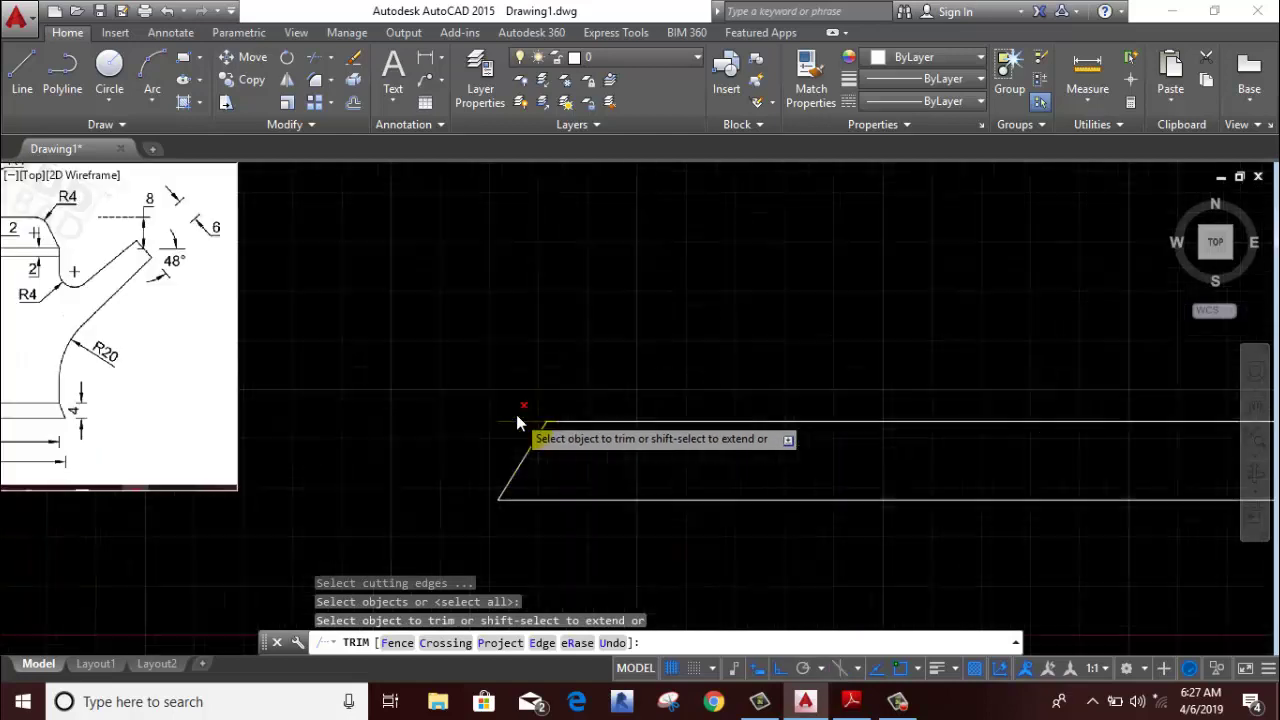
{"action": "left_click", "coordinate": [519, 420]}
{"action": "left_click", "coordinate": [441, 317]}
{"action": "right_click", "coordinate": [441, 317]}
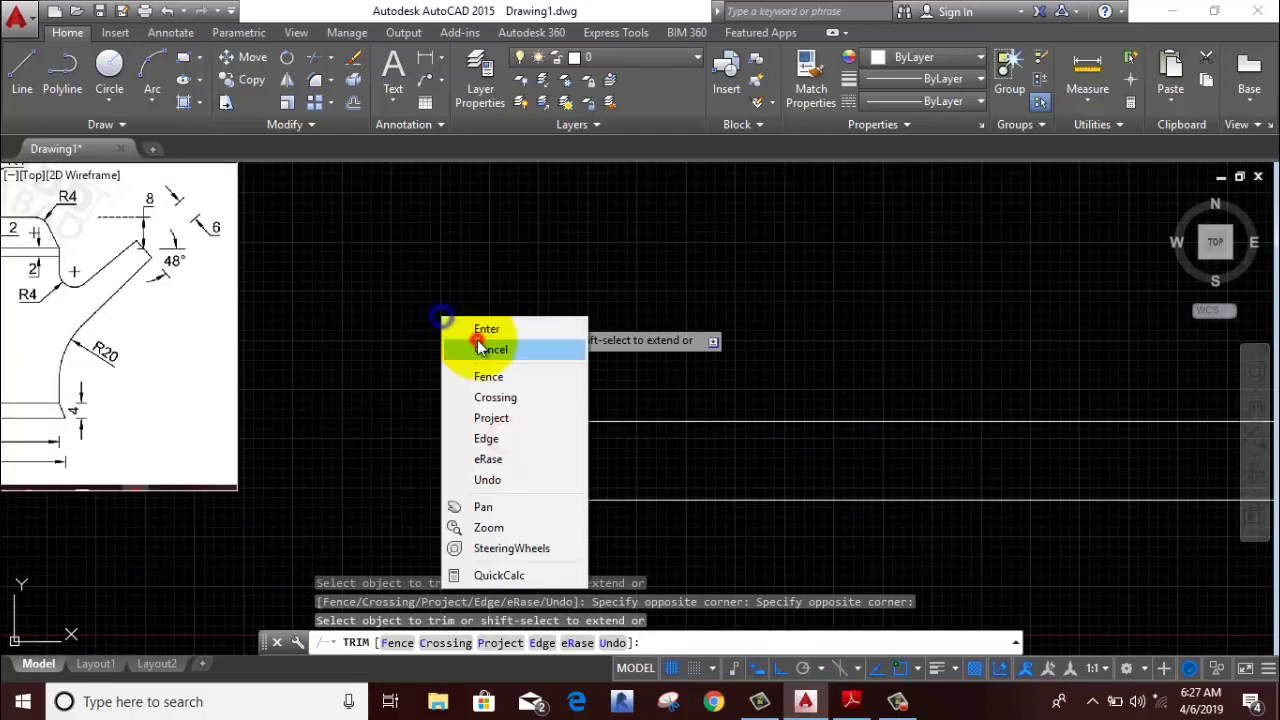
{"action": "left_click", "coordinate": [468, 343]}
{"action": "scroll", "coordinate": [478, 343], "scroll_direction": "down", "scroll_amount": 3}
{"action": "middle_click_drag", "start_coordinate": [478, 343], "coordinate": [425, 443]}
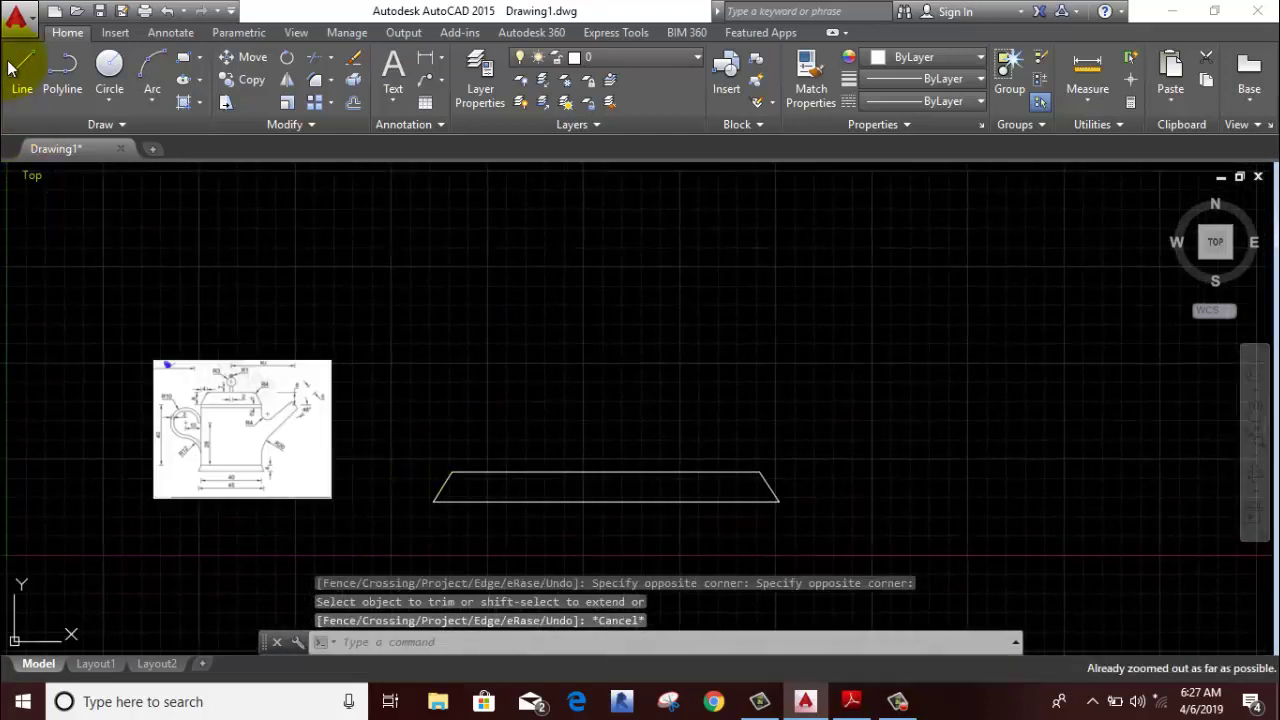
- Draw the body from the base's top-left corner: 40 up, 40 across, down to the top-right corner
{"action": "left_click", "coordinate": [18, 75]}
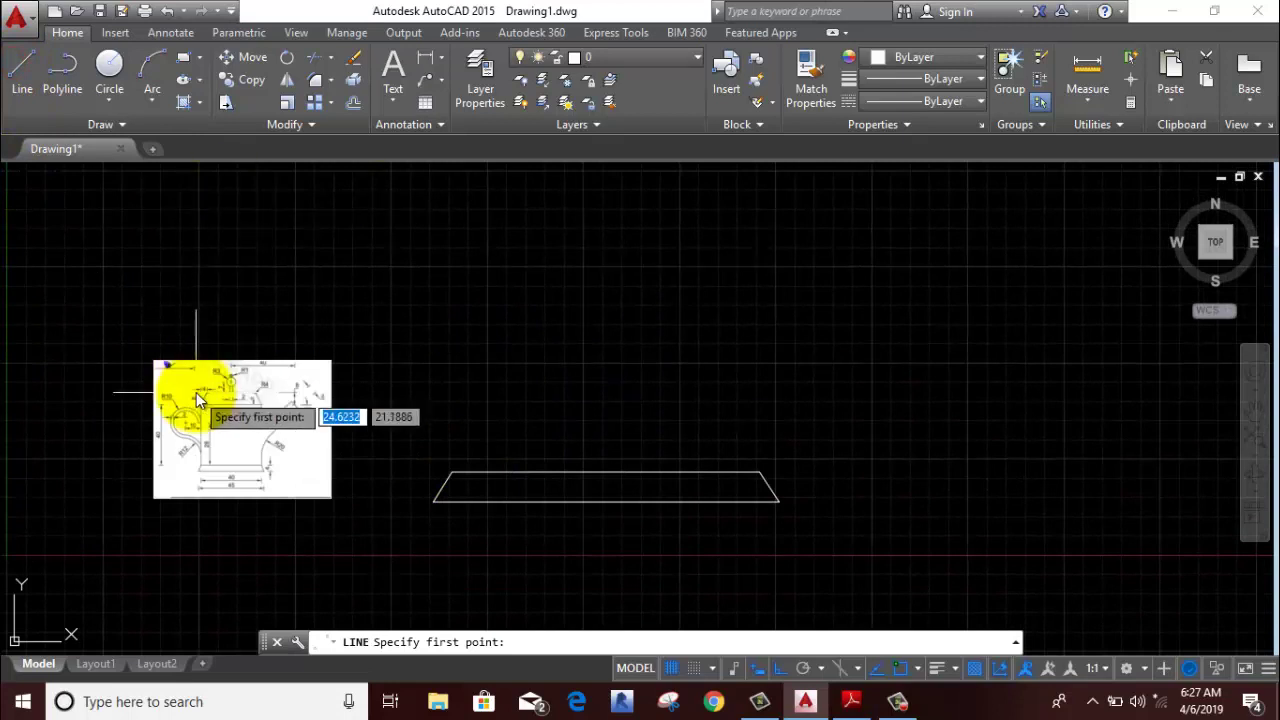
{"action": "left_click", "coordinate": [452, 472]}
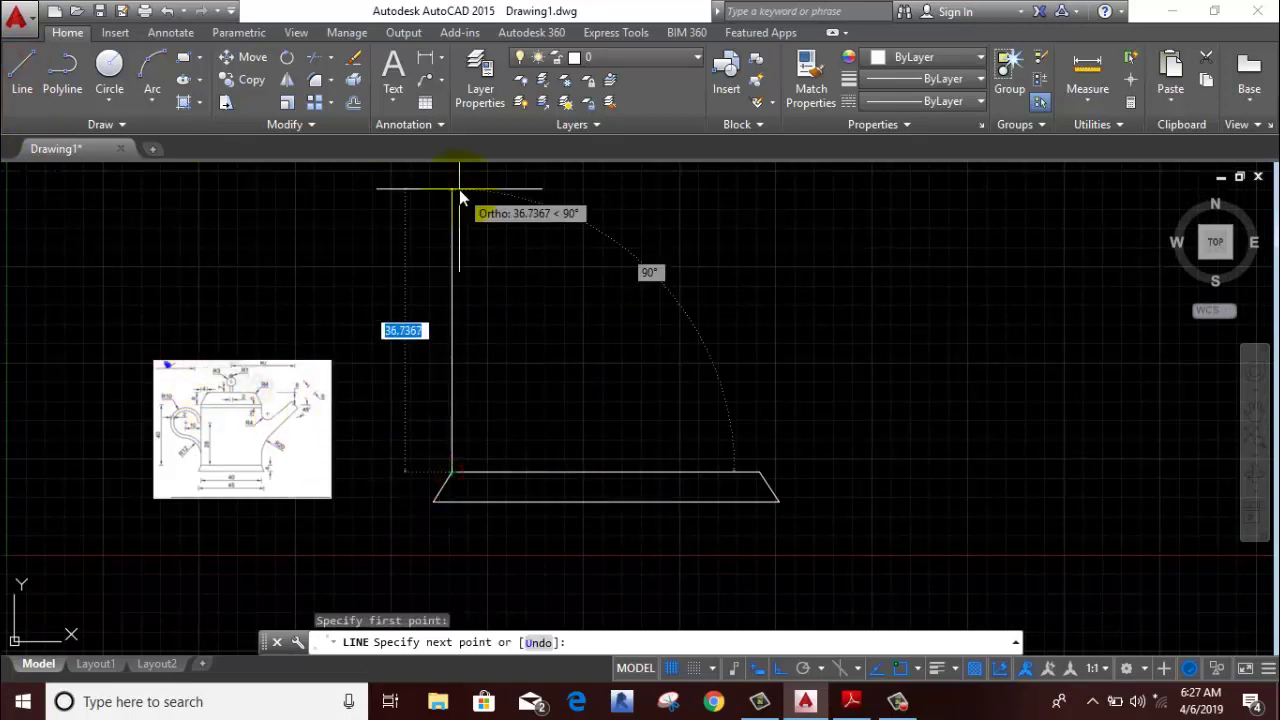
{"action": "type", "text": "40"}
{"action": "key", "text": "Return"}
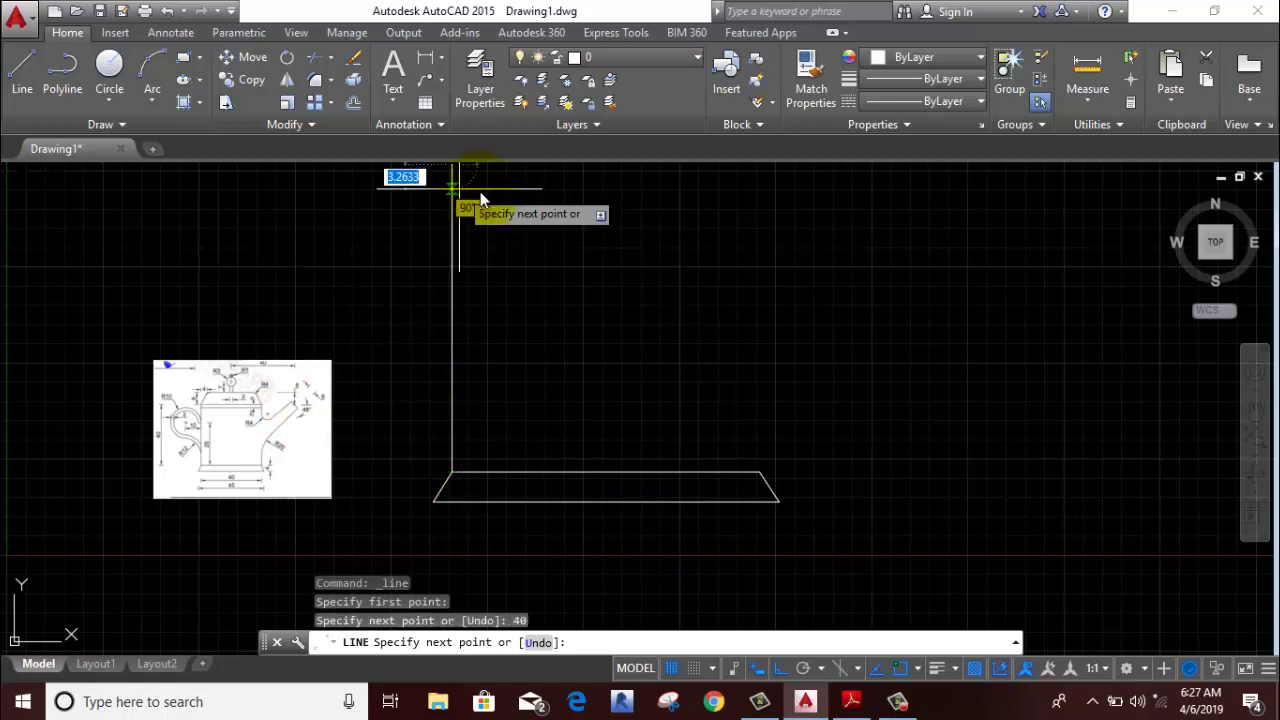
{"action": "scroll", "coordinate": [644, 395], "scroll_direction": "down", "scroll_amount": 2}
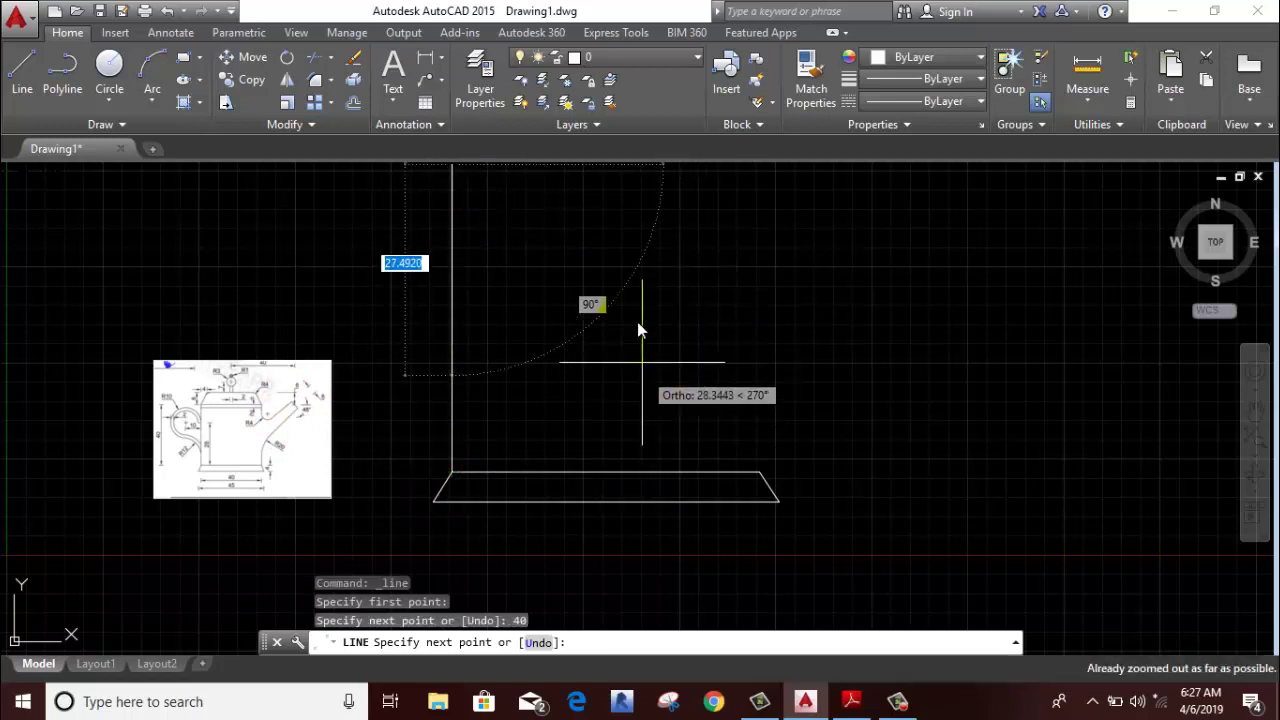
{"action": "type", "text": "40"}
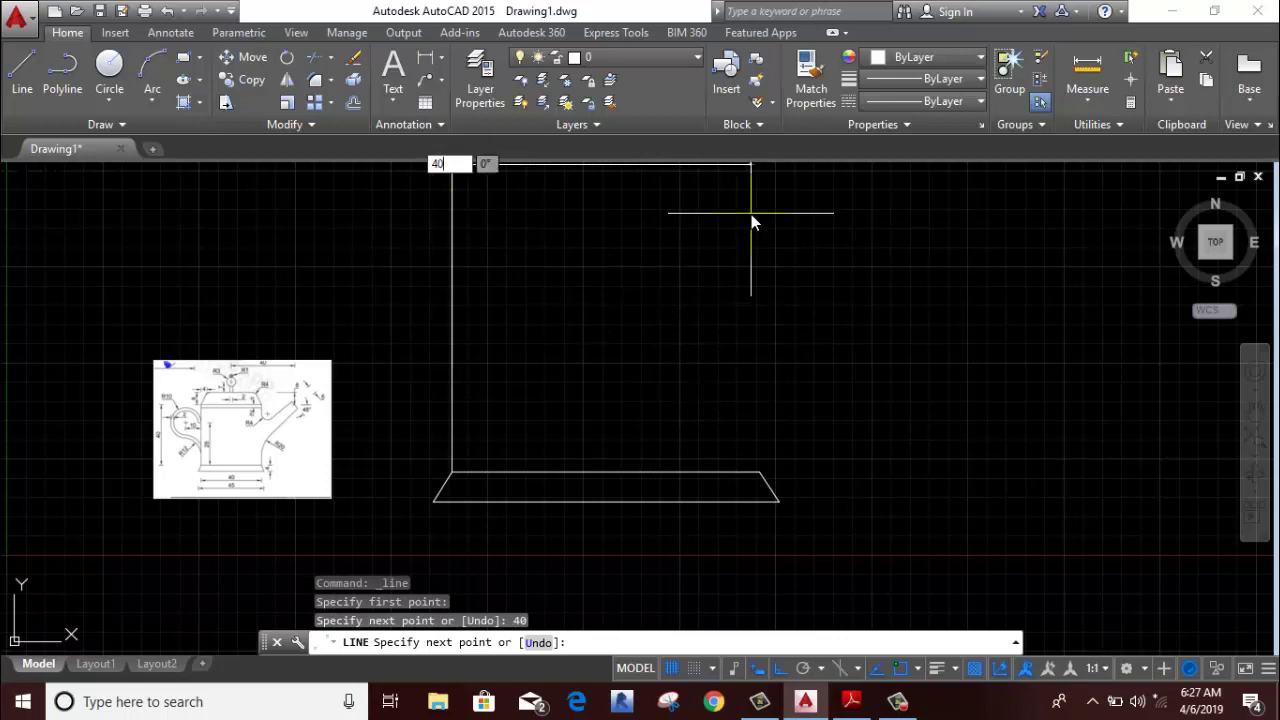
{"action": "key", "text": "Return"}
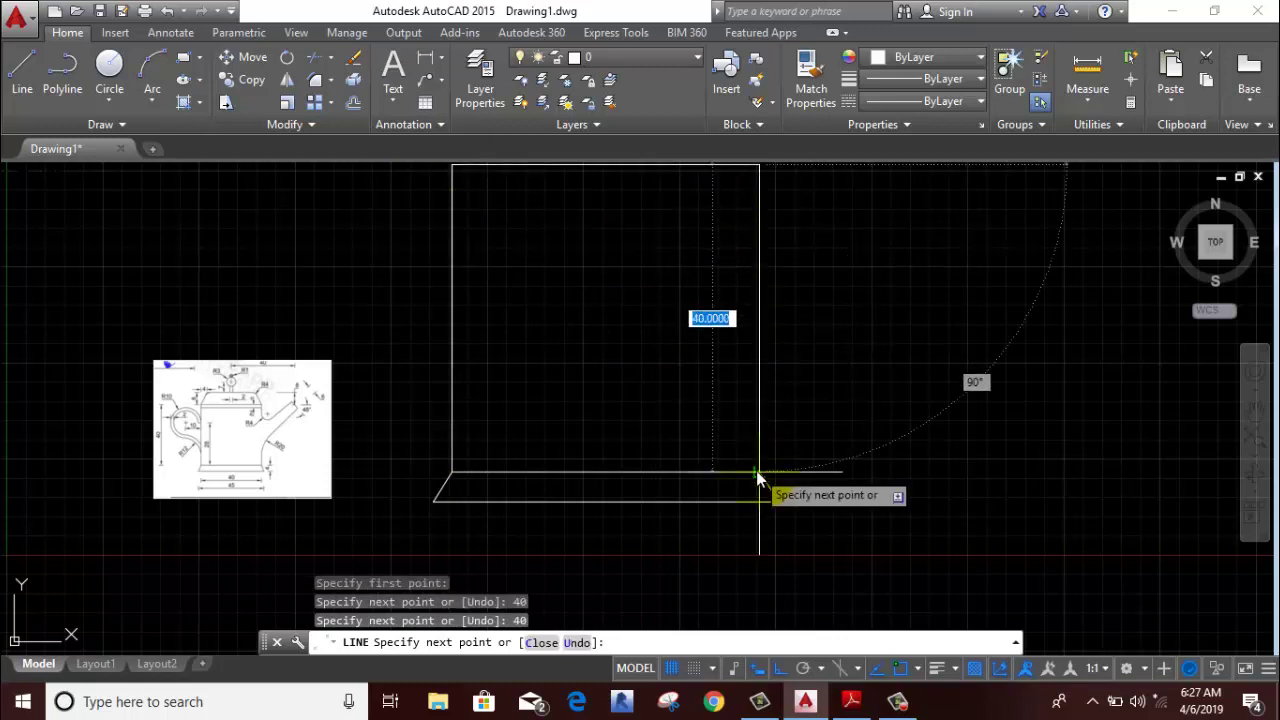
{"action": "left_click", "coordinate": [757, 471]}
{"action": "right_click", "coordinate": [852, 360]}
{"action": "left_click", "coordinate": [880, 373]}
{"action": "scroll", "coordinate": [684, 457], "scroll_direction": "down", "scroll_amount": 1}
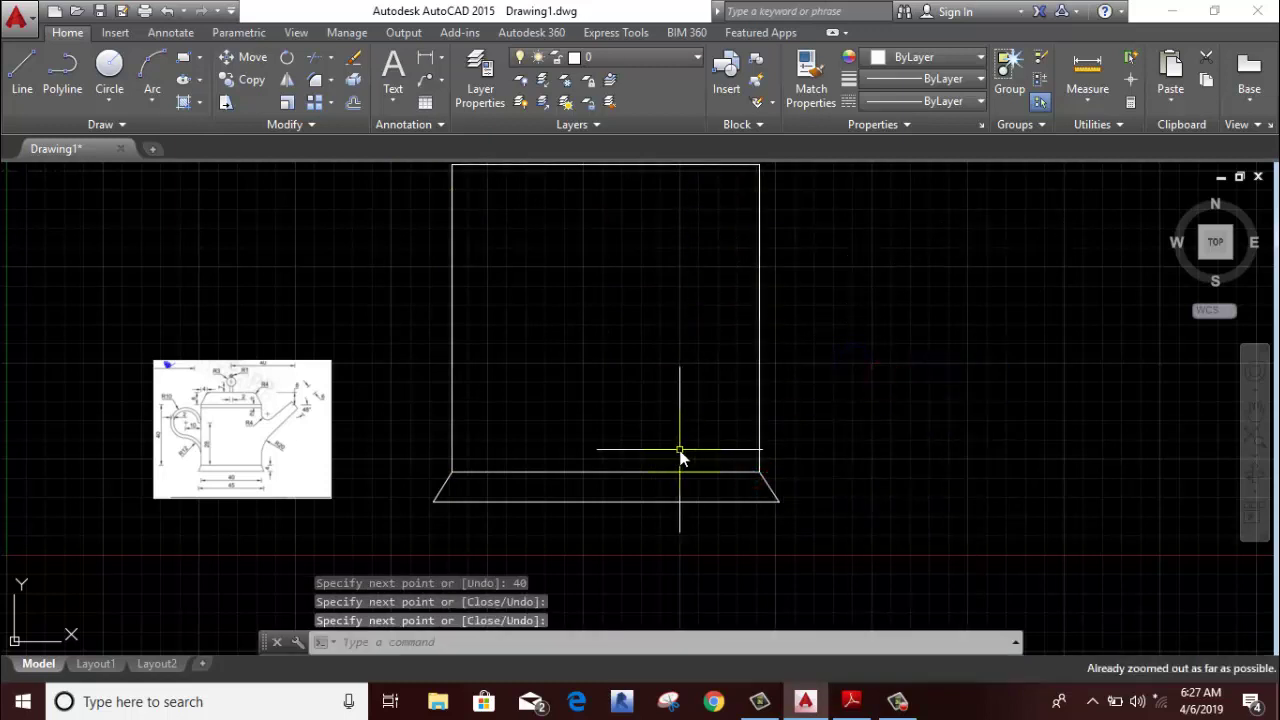
{"action": "left_click", "coordinate": [560, 367]}
{"action": "left_click", "coordinate": [533, 400]}
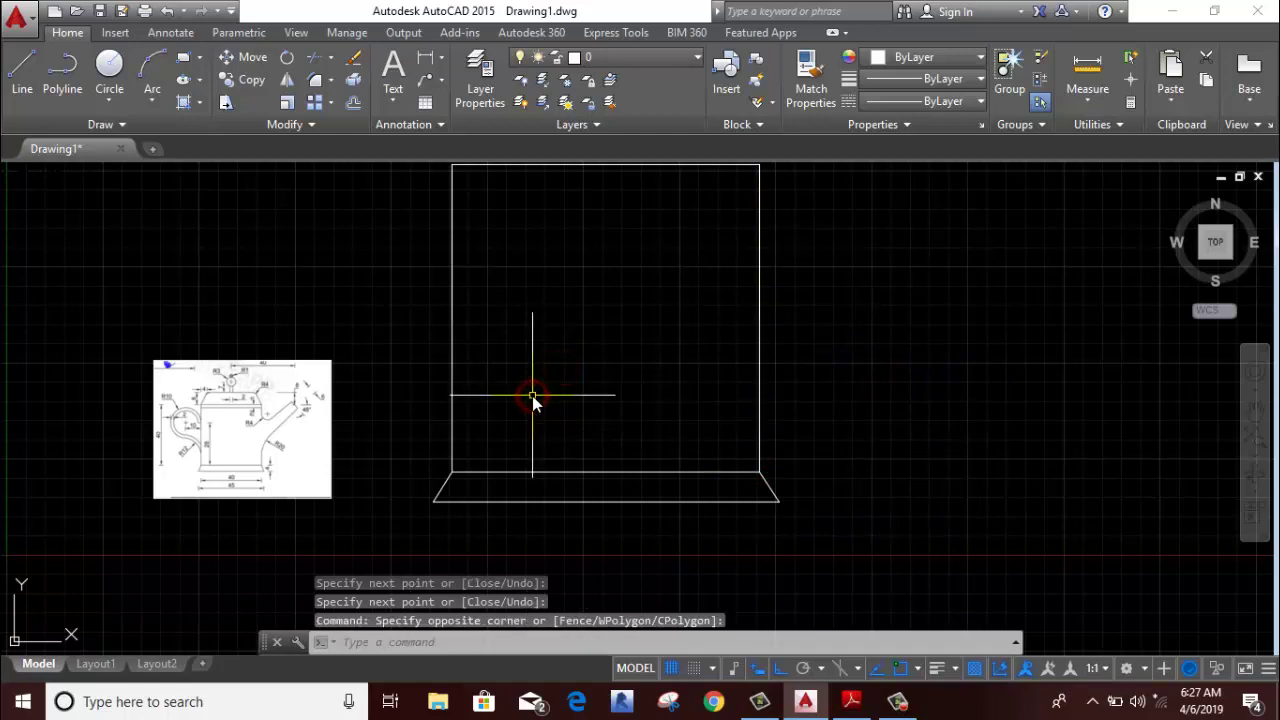
{"action": "type", "text": "RE"}
{"action": "key", "text": "Return"}
{"action": "scroll", "coordinate": [533, 400], "scroll_direction": "down", "scroll_amount": 1}
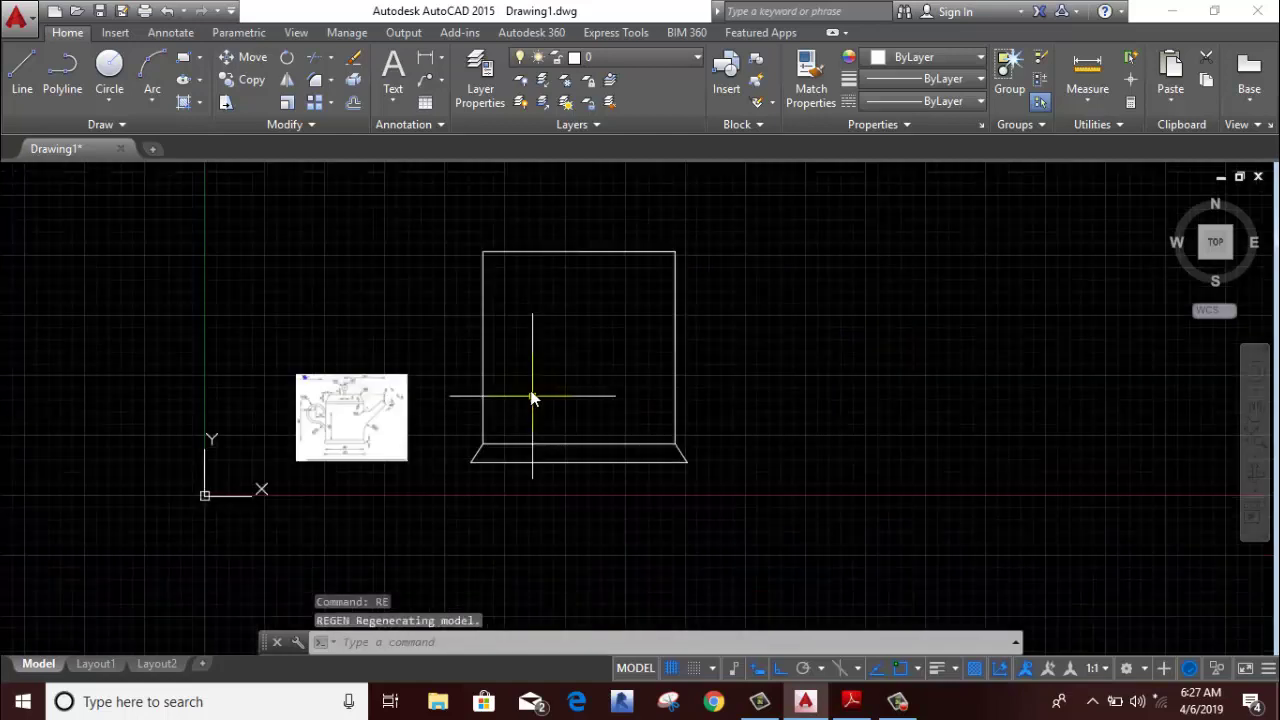
{"action": "scroll", "coordinate": [400, 405], "scroll_direction": "up", "scroll_amount": 3}
{"action": "scroll", "coordinate": [300, 400], "scroll_direction": "up", "scroll_amount": 3}
{"action": "scroll", "coordinate": [294, 434], "scroll_direction": "up", "scroll_amount": 2}
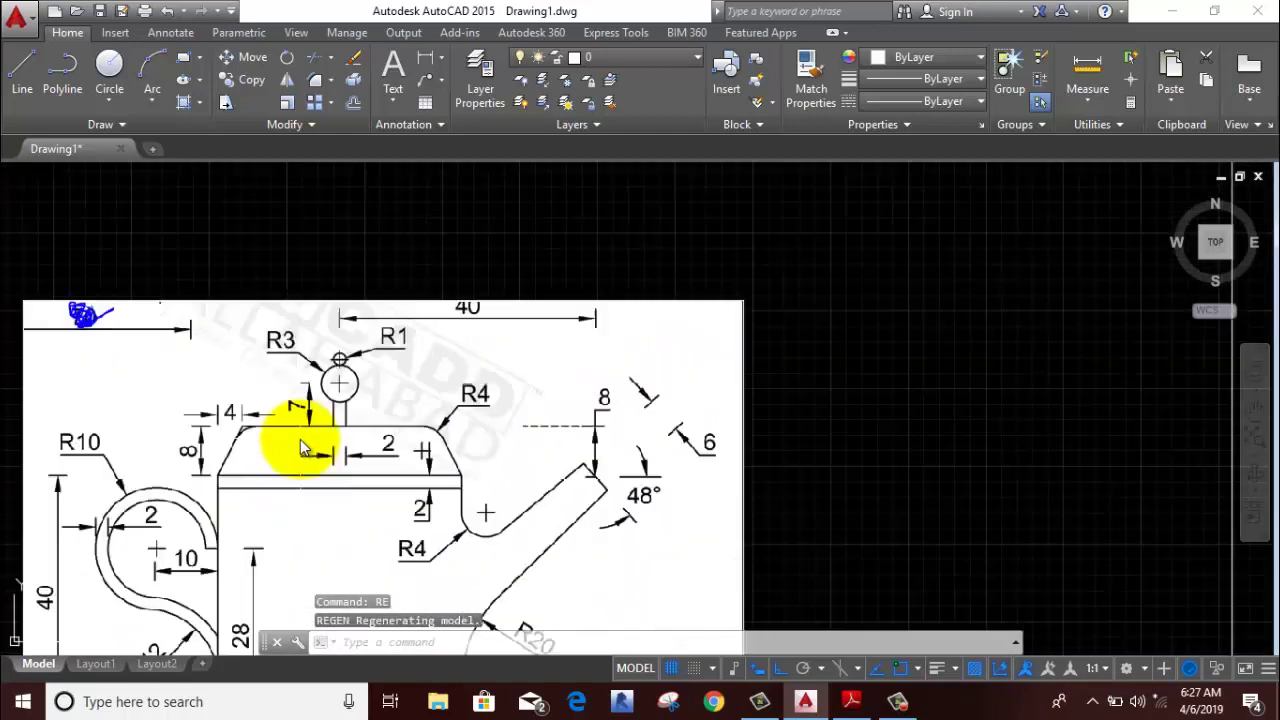
{"action": "scroll", "coordinate": [306, 519], "scroll_direction": "down", "scroll_amount": 2}
{"action": "middle_click_drag", "start_coordinate": [306, 519], "coordinate": [342, 415]}
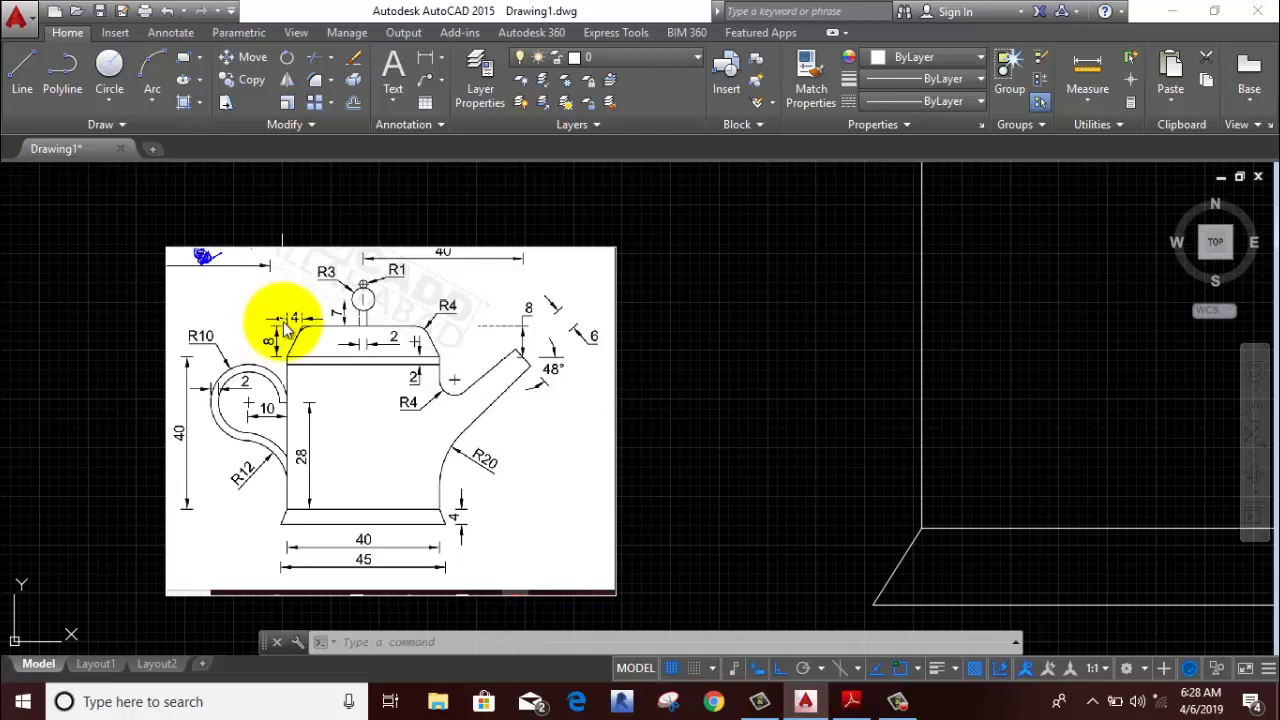
{"action": "scroll", "coordinate": [307, 316], "scroll_direction": "up", "scroll_amount": 2}
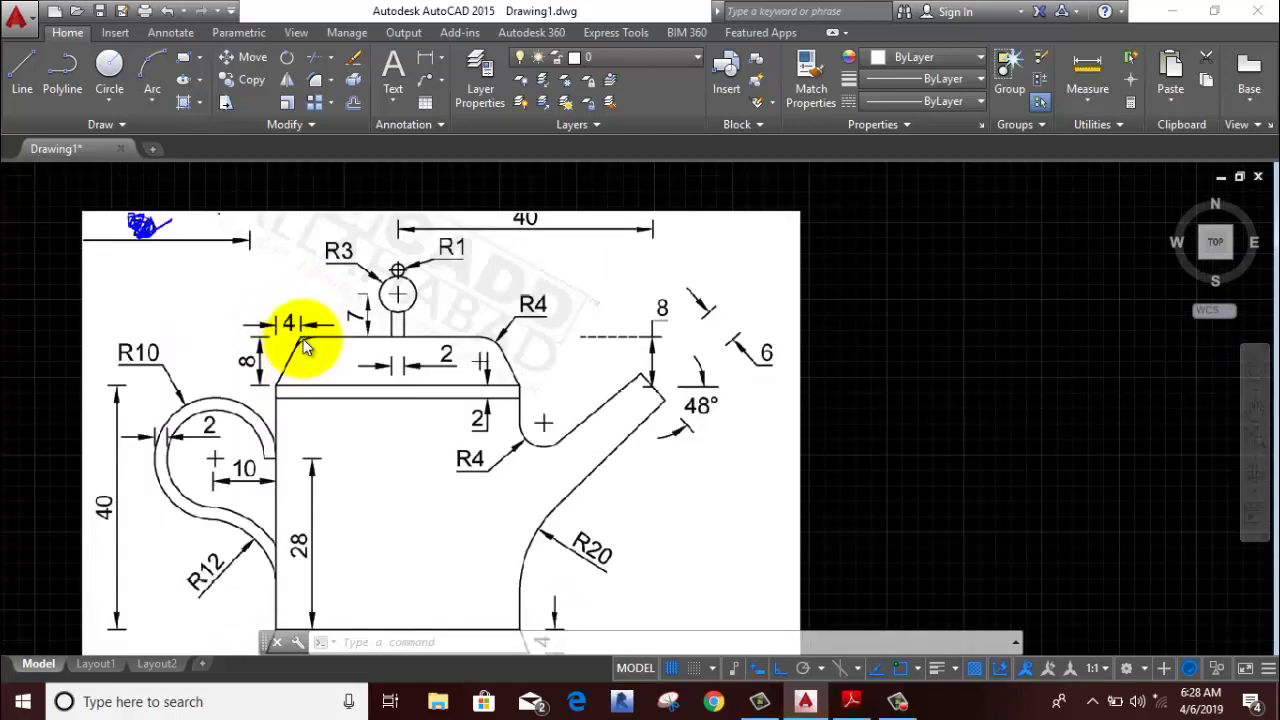
{"action": "scroll", "coordinate": [303, 339], "scroll_direction": "down", "scroll_amount": 4}
{"action": "scroll", "coordinate": [303, 339], "scroll_direction": "down", "scroll_amount": 3}
- Offset the body's top edge 2 units downward inside the rectangle
{"action": "scroll", "coordinate": [481, 362], "scroll_direction": "down", "scroll_amount": 2}
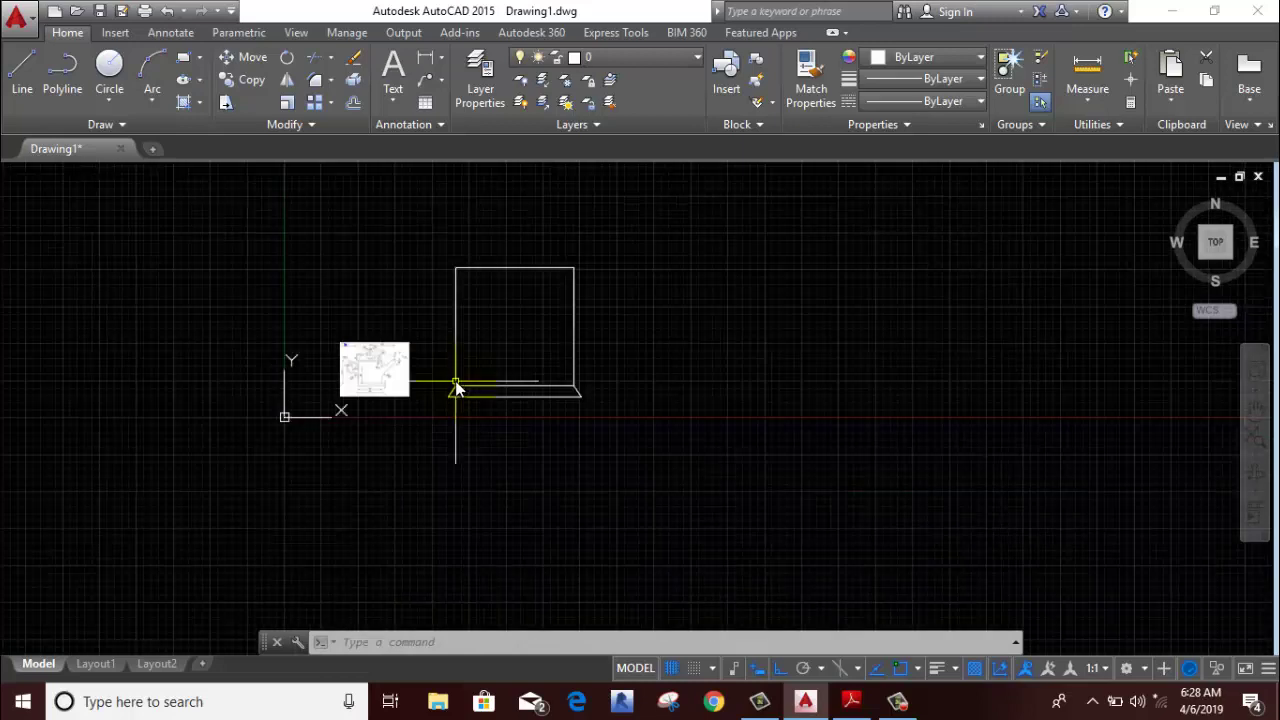
{"action": "scroll", "coordinate": [489, 229], "scroll_direction": "up", "scroll_amount": 3}
{"action": "left_click", "coordinate": [546, 278]}
{"action": "left_click", "coordinate": [487, 370]}
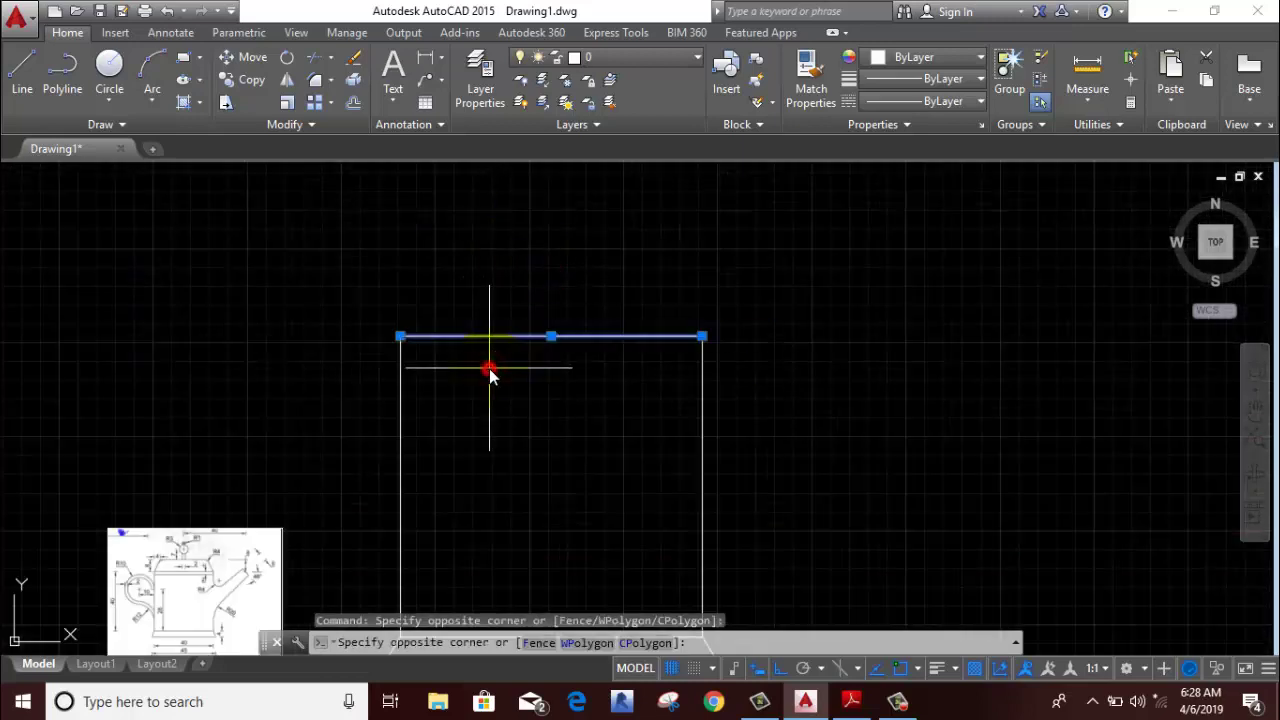
{"action": "type", "text": "o"}
{"action": "key", "text": "Return"}
{"action": "left_click", "coordinate": [514, 363]}
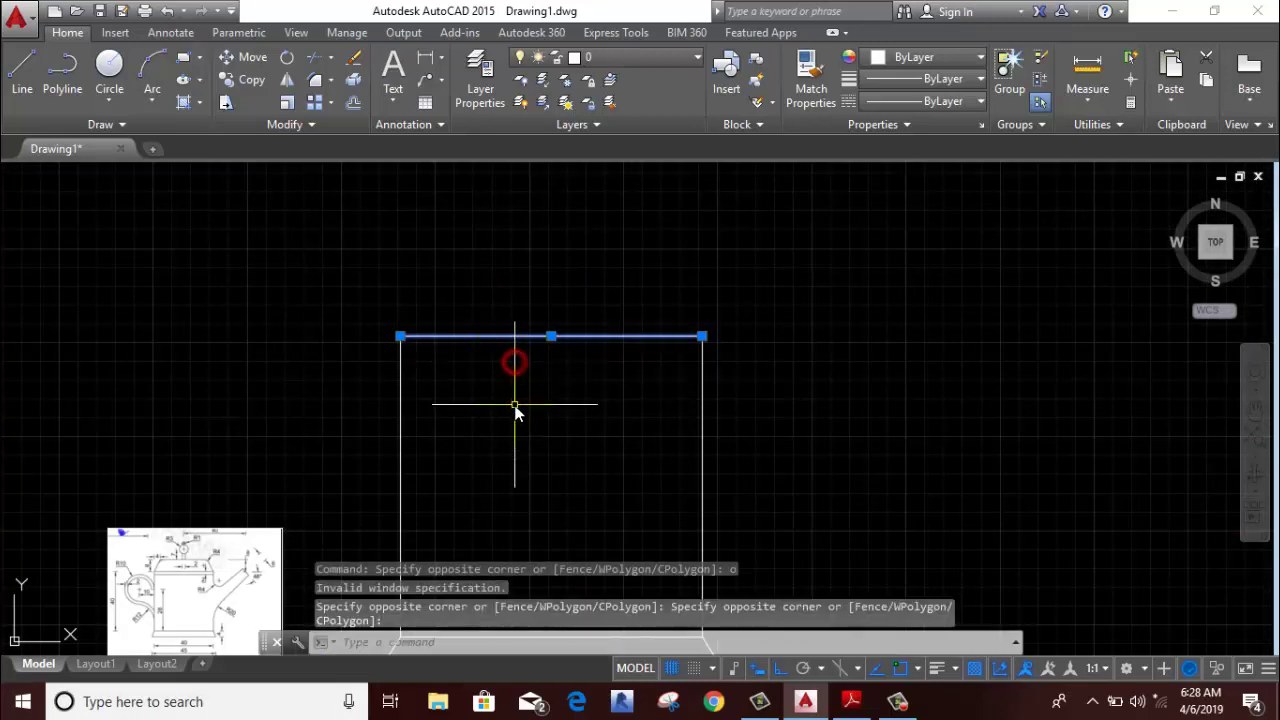
{"action": "type", "text": "o"}
{"action": "key", "text": "Return"}
{"action": "left_click", "coordinate": [614, 272]}
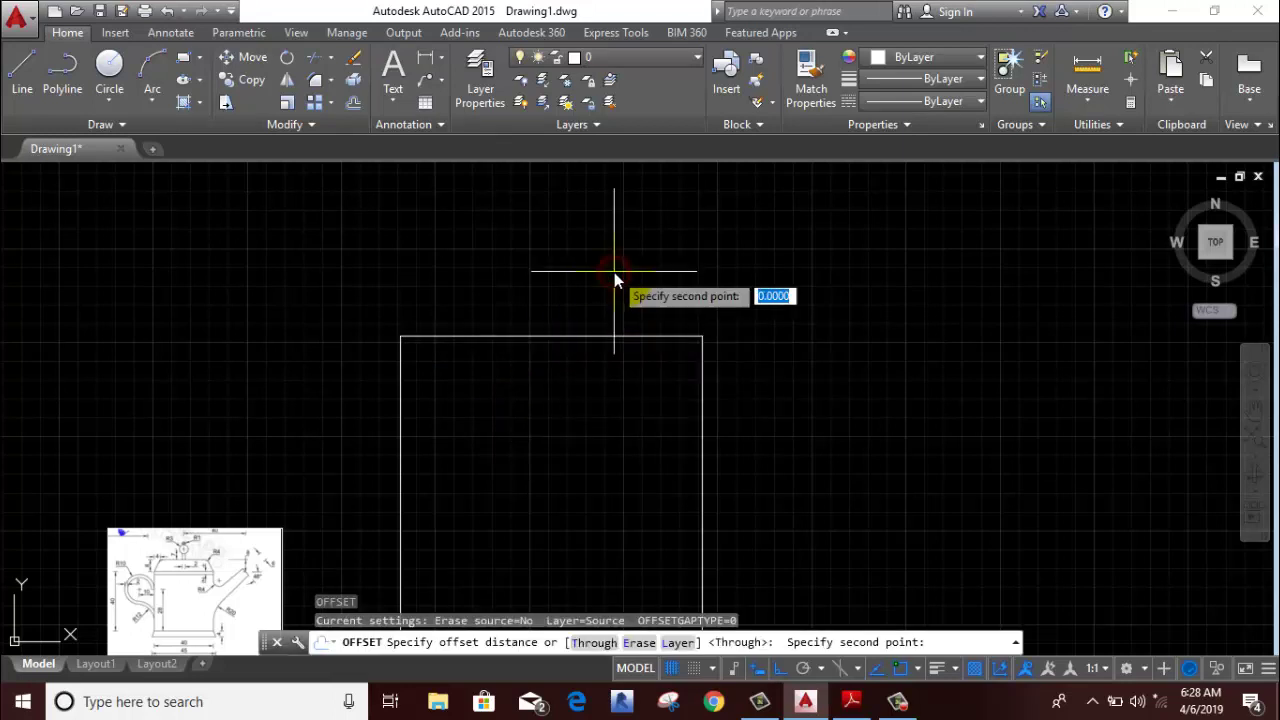
{"action": "type", "text": "2"}
{"action": "key", "text": "Return"}
{"action": "left_click", "coordinate": [593, 407]}
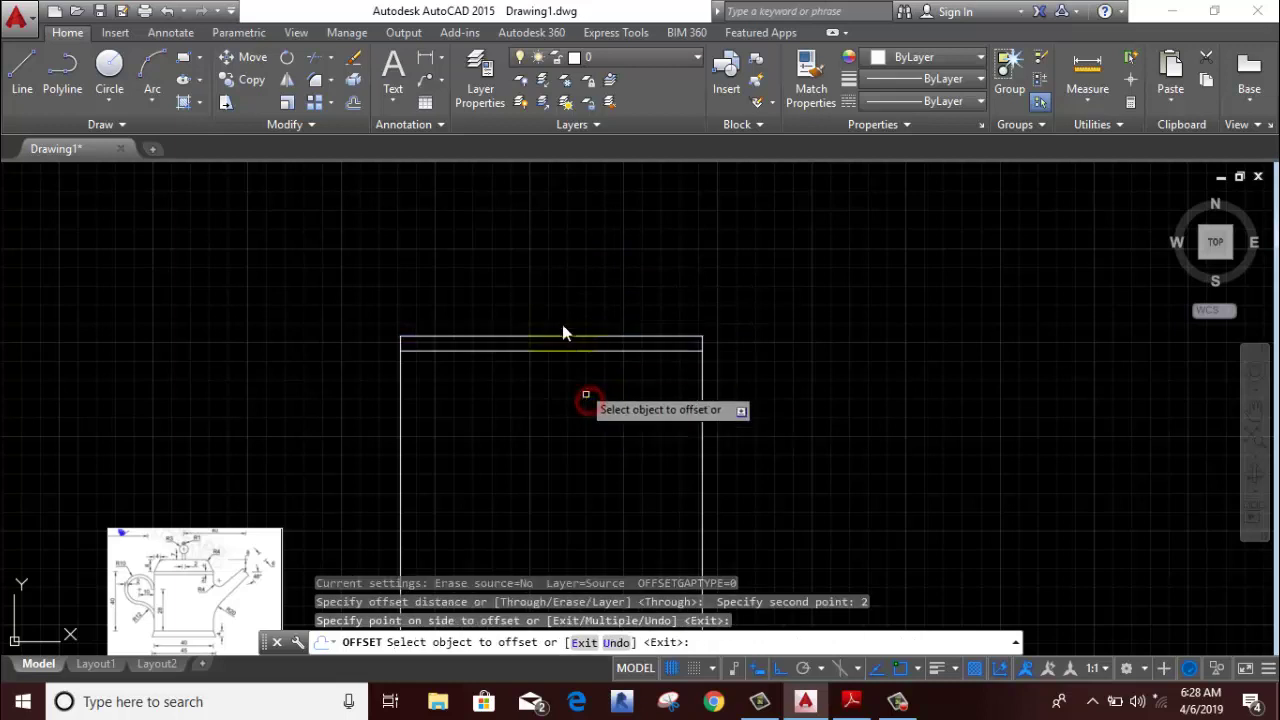
- Add another parallel copy of the top edge 8 units above the rectangle
{"action": "left_click", "coordinate": [569, 339]}
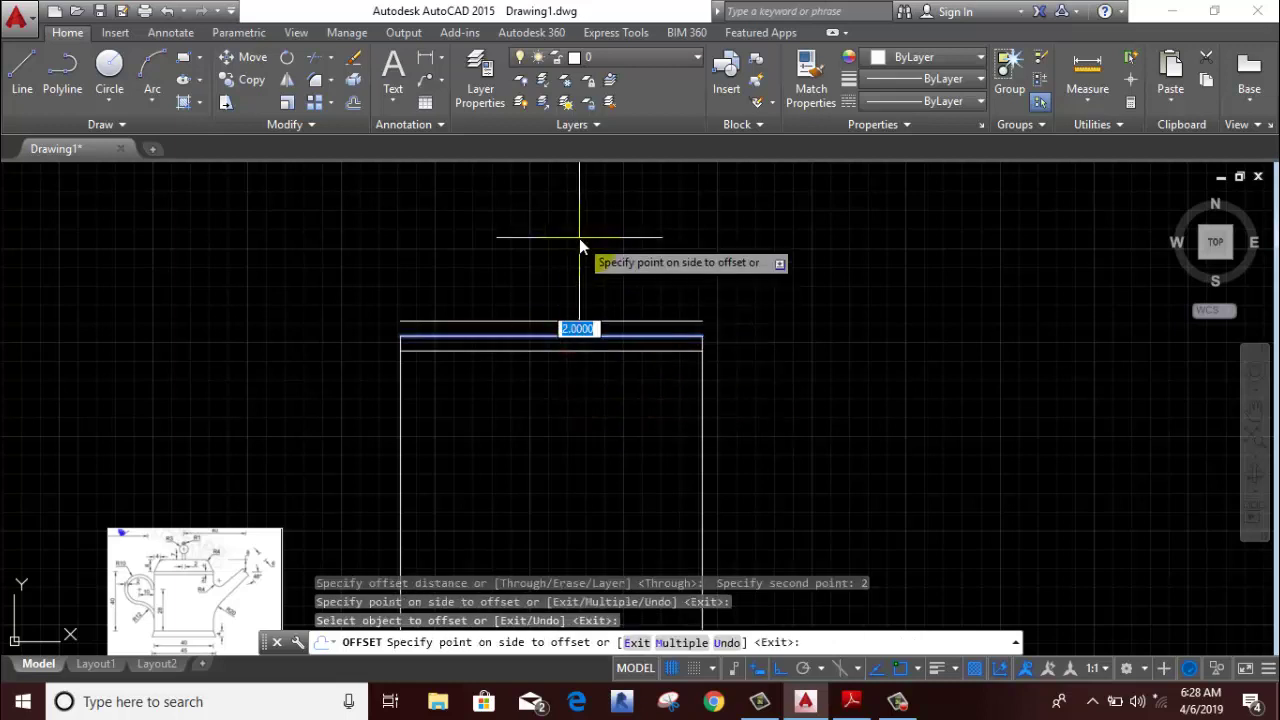
{"action": "left_click", "coordinate": [579, 238]}
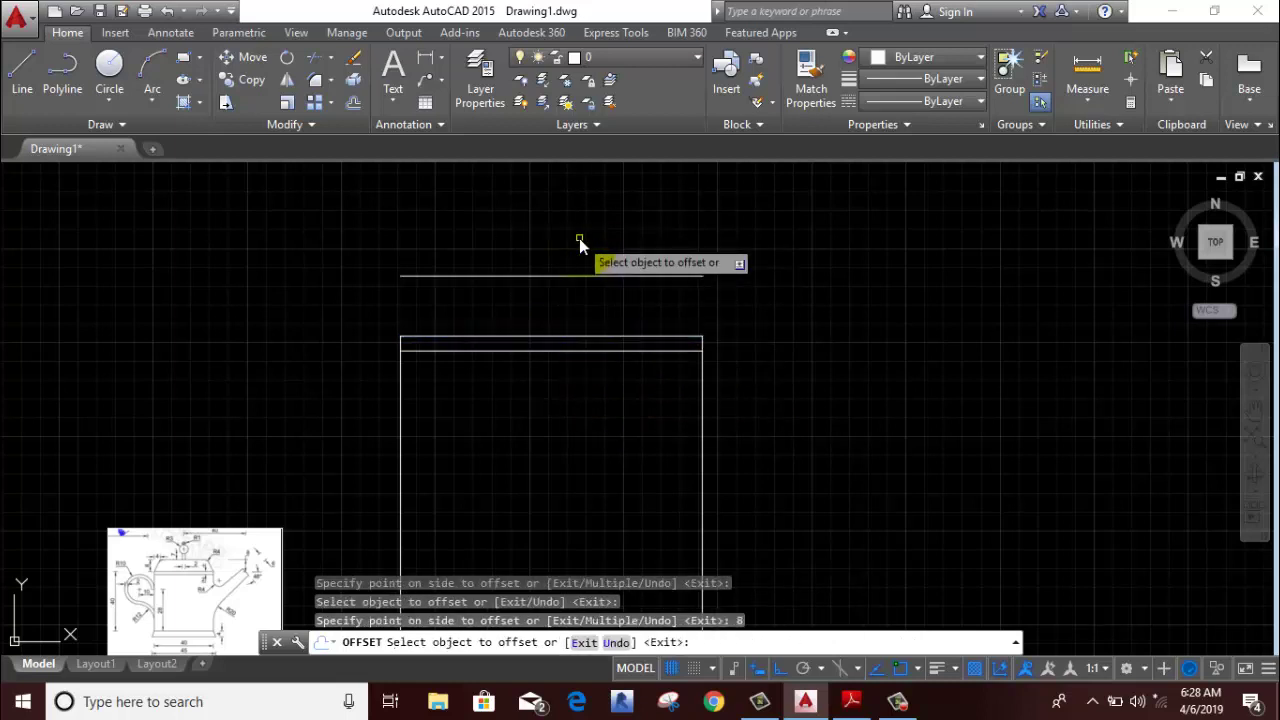
{"action": "scroll", "coordinate": [579, 238], "scroll_direction": "up", "scroll_amount": 2}
{"action": "right_click", "coordinate": [579, 238]}
{"action": "left_click", "coordinate": [596, 268]}
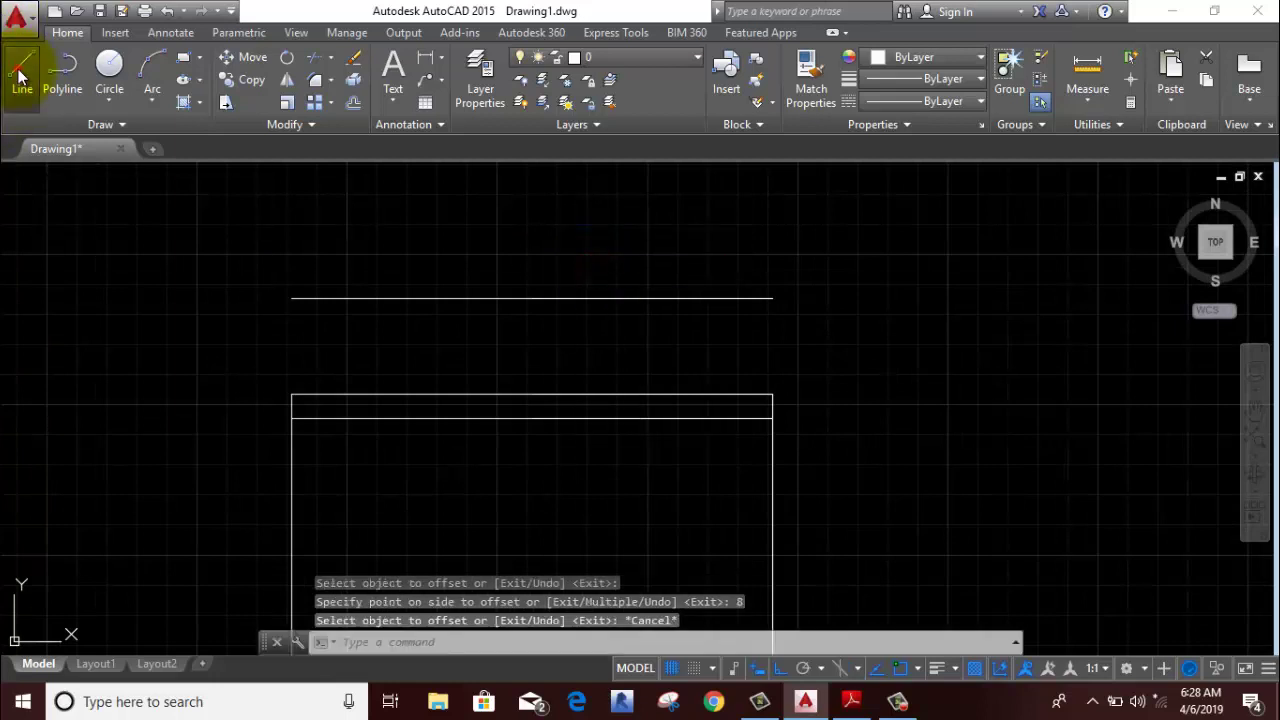
- Draw the left lid side from 4 units in on the upper line to the body's top-left corner
{"action": "left_click", "coordinate": [21, 65]}
{"action": "left_click", "coordinate": [291, 298]}
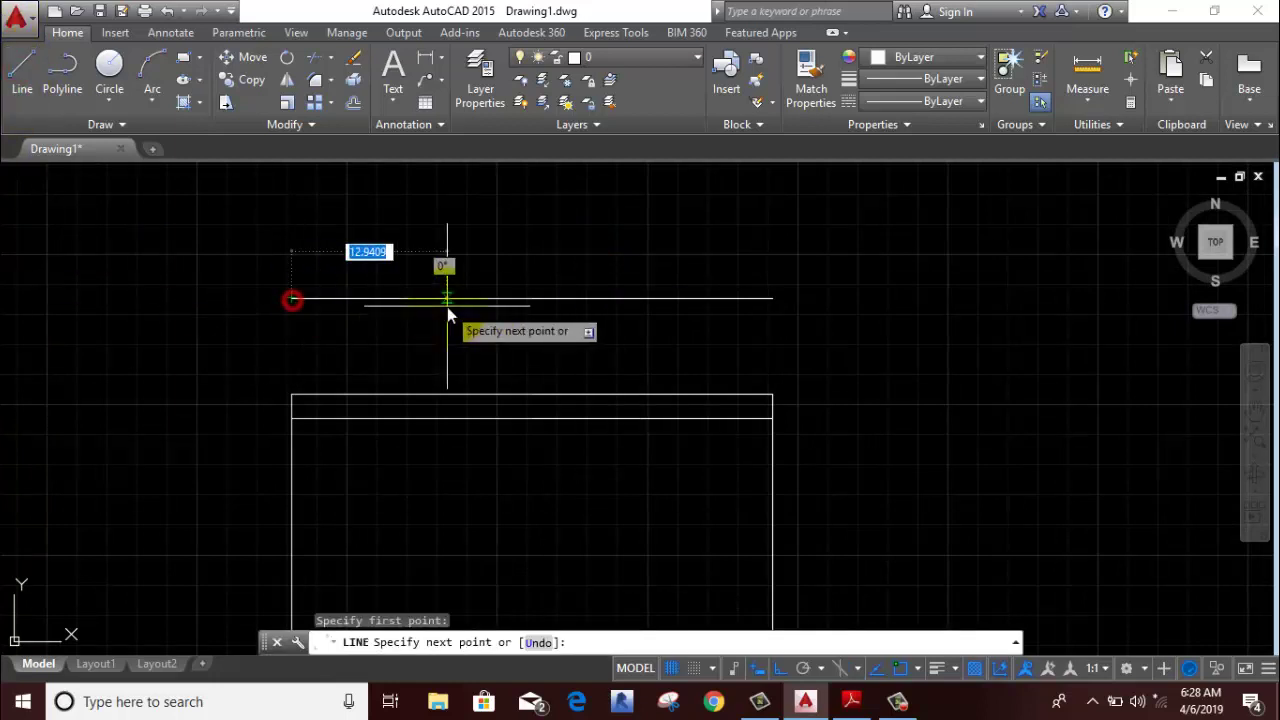
{"action": "type", "text": "4"}
{"action": "key", "text": "Return"}
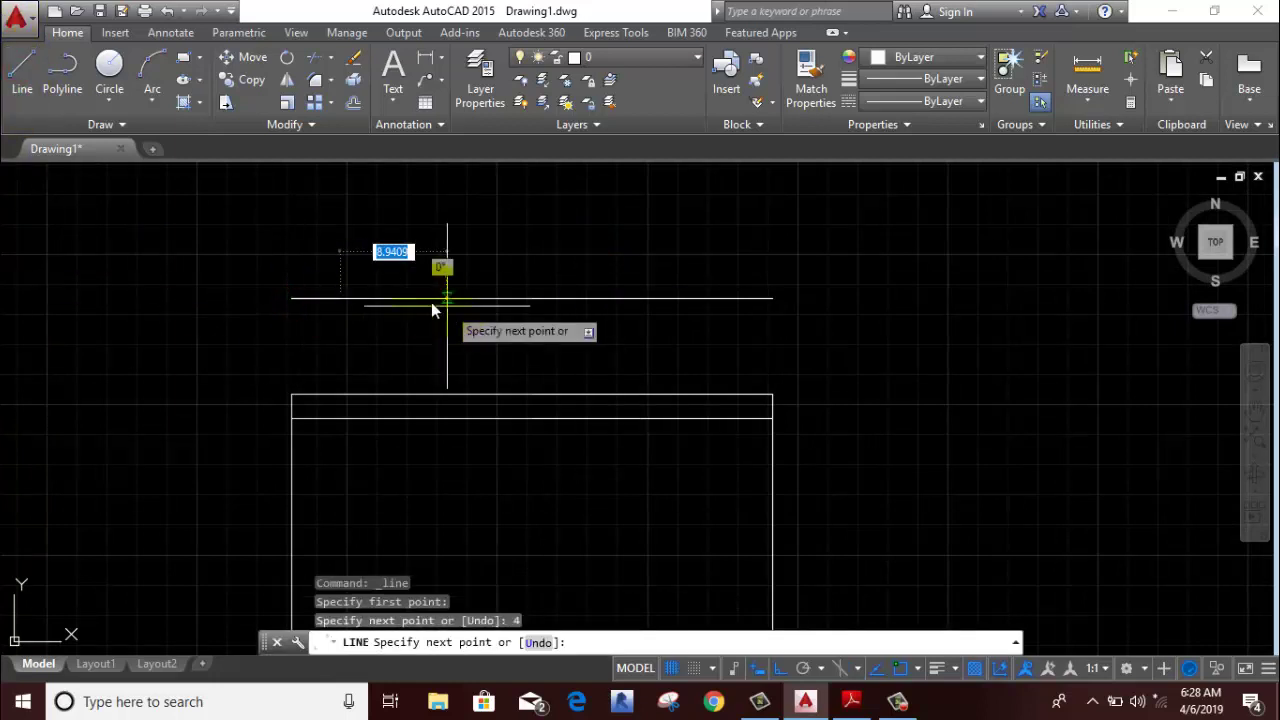
{"action": "left_click", "coordinate": [293, 396]}
{"action": "right_click", "coordinate": [258, 335]}
{"action": "left_click", "coordinate": [293, 358]}
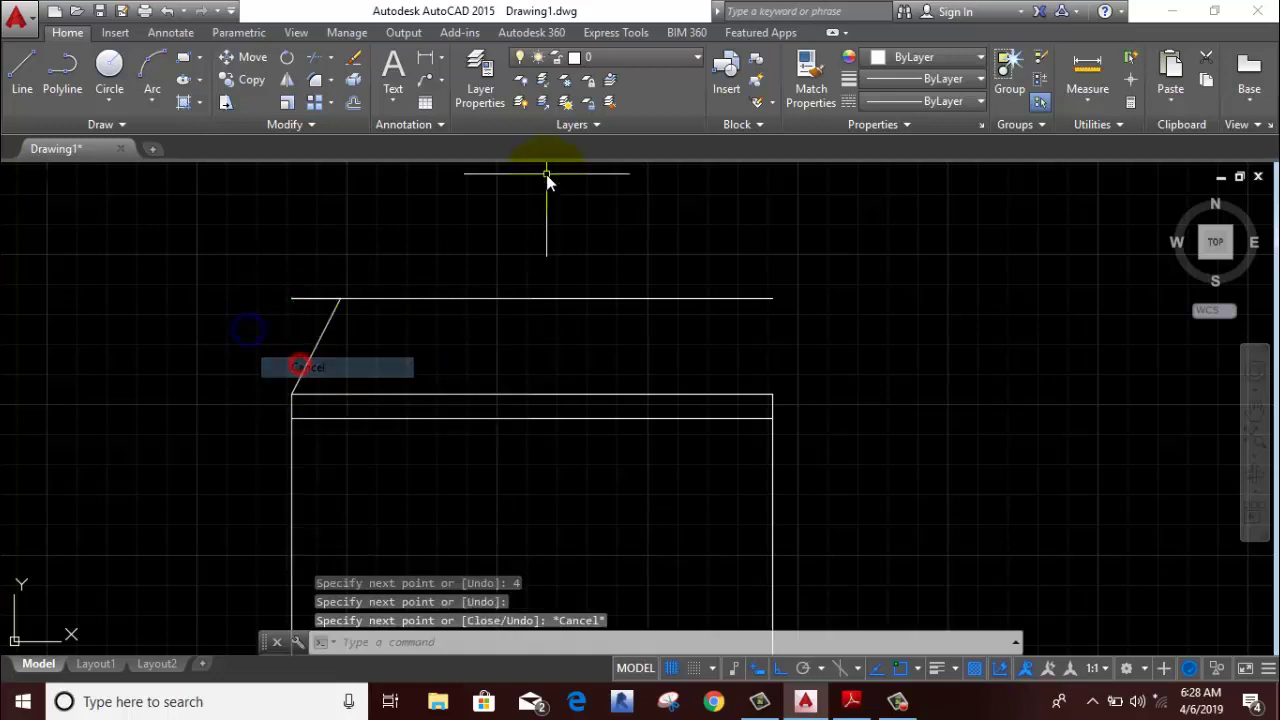
- Draw the right lid side from 4 units in on the upper line to the body's top-right corner
{"action": "right_click", "coordinate": [546, 175]}
{"action": "left_click", "coordinate": [596, 187]}
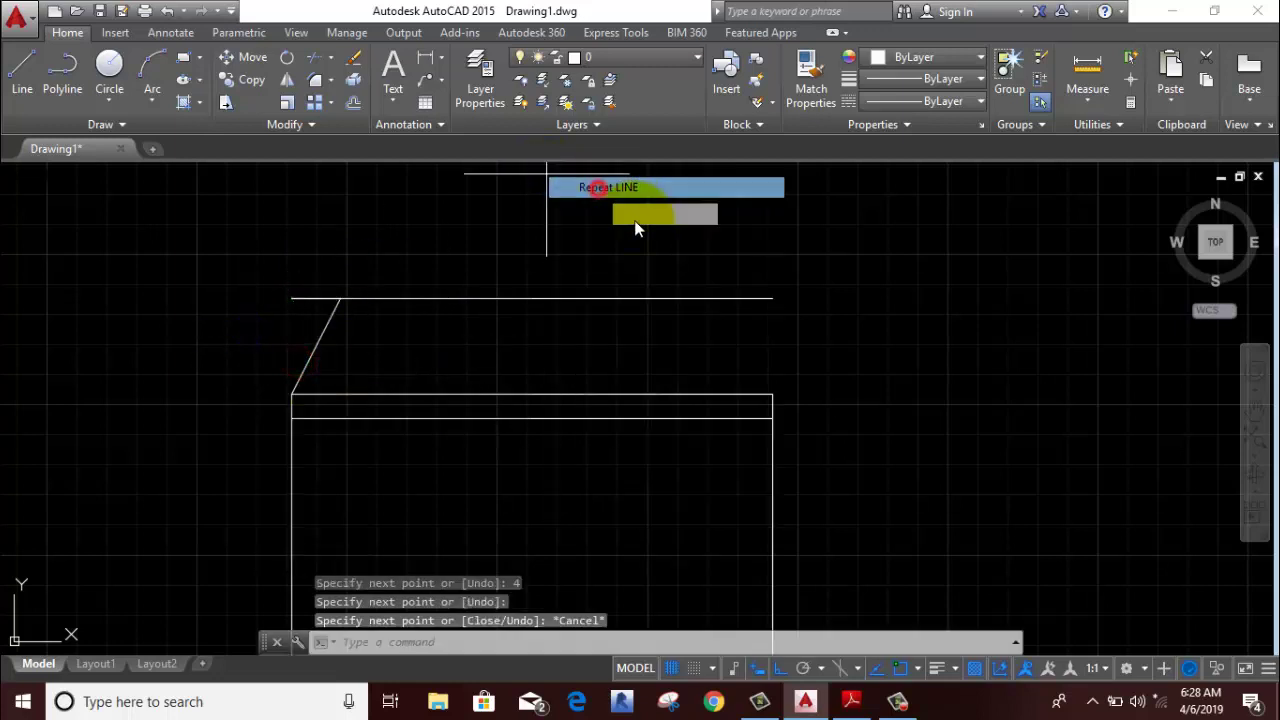
{"action": "left_click", "coordinate": [771, 298]}
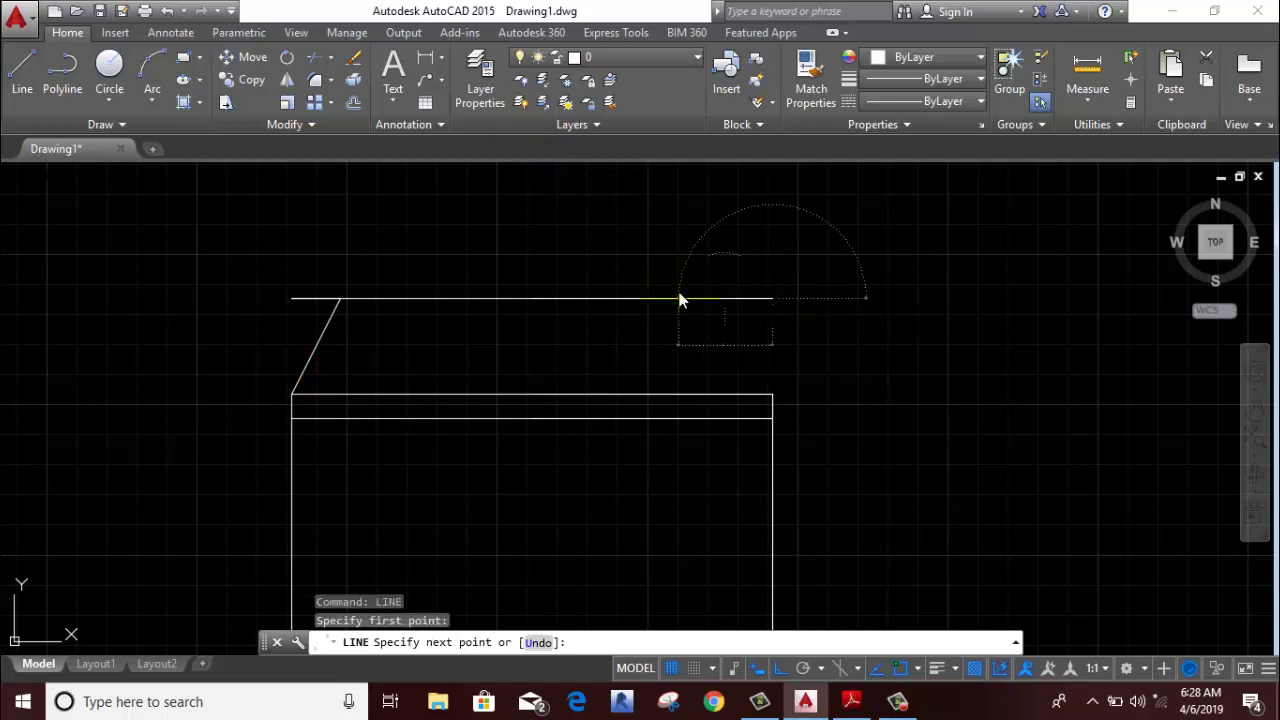
{"action": "type", "text": "4"}
{"action": "key", "text": "Return"}
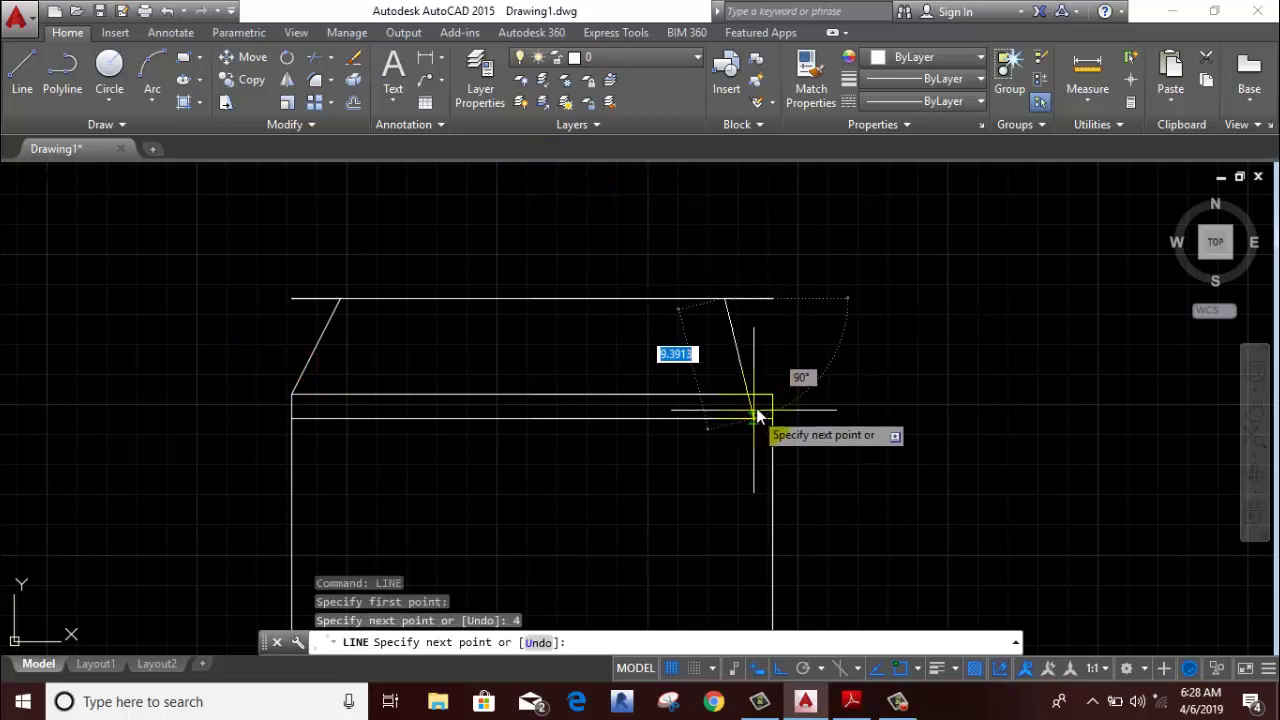
{"action": "left_click", "coordinate": [771, 394]}
{"action": "right_click", "coordinate": [771, 394]}
{"action": "left_click", "coordinate": [821, 405]}
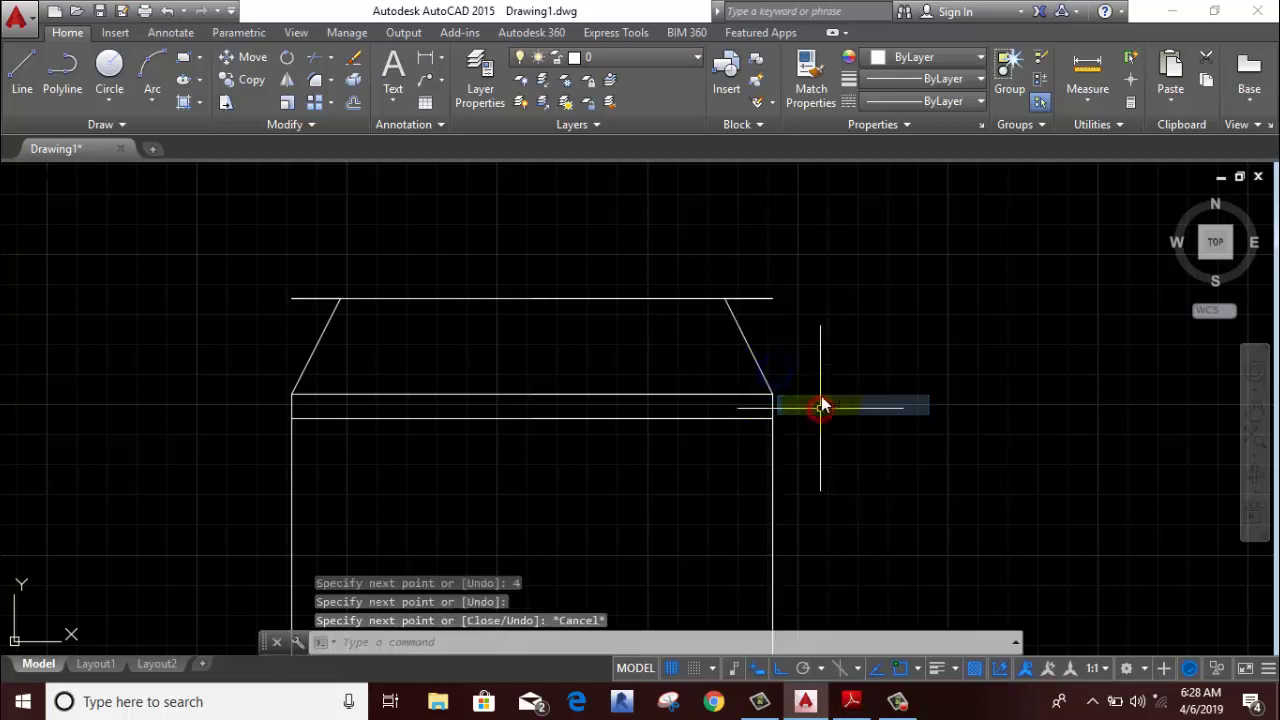
- Erase the two short overlapping 4-unit segments on the upper line
{"action": "left_click", "coordinate": [765, 298]}
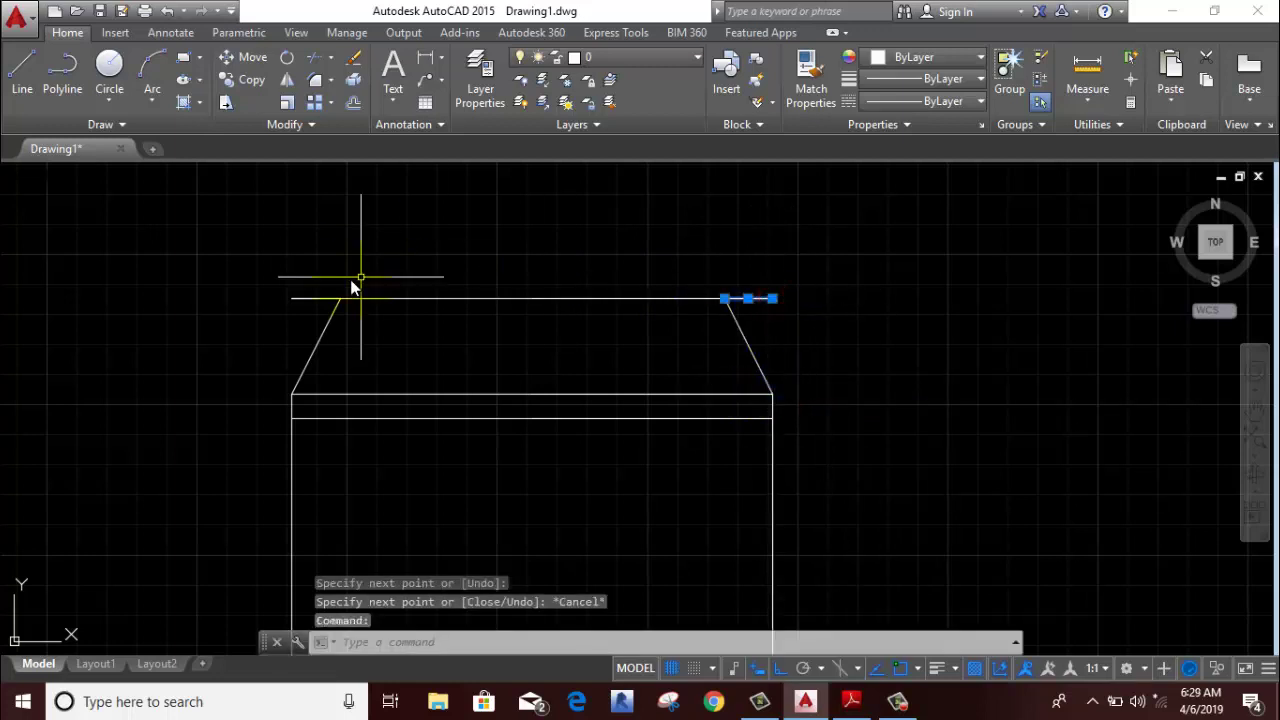
{"action": "left_click", "coordinate": [318, 299]}
{"action": "right_click", "coordinate": [306, 251]}
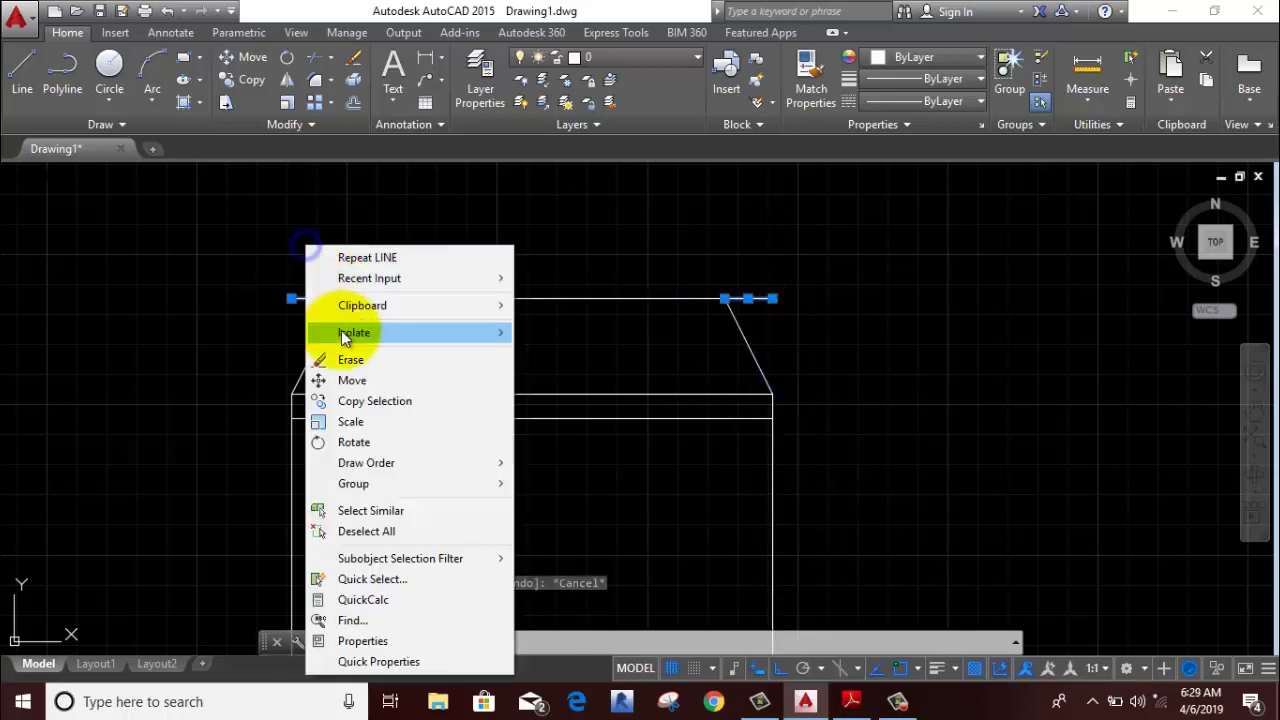
{"action": "left_click", "coordinate": [336, 360]}
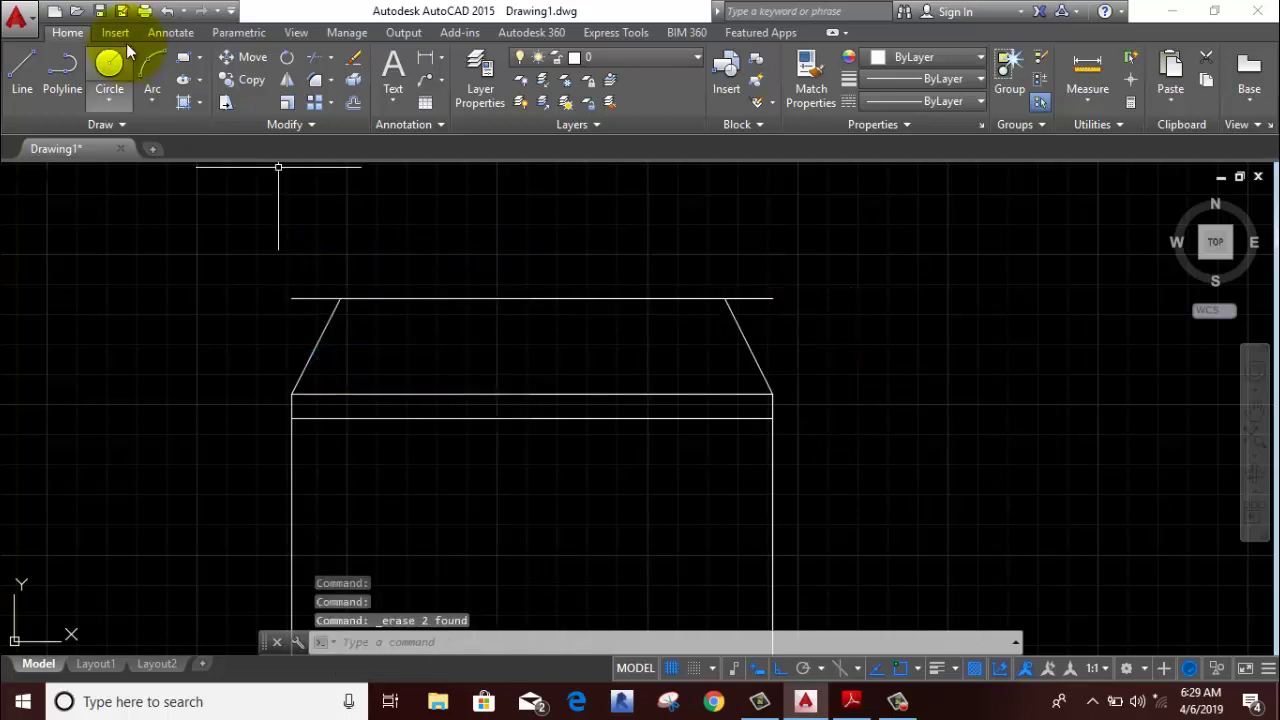
- Set up Fillet with a 4-unit radius and multiple mode on
{"action": "left_click", "coordinate": [315, 80]}
{"action": "right_click", "coordinate": [331, 234]}
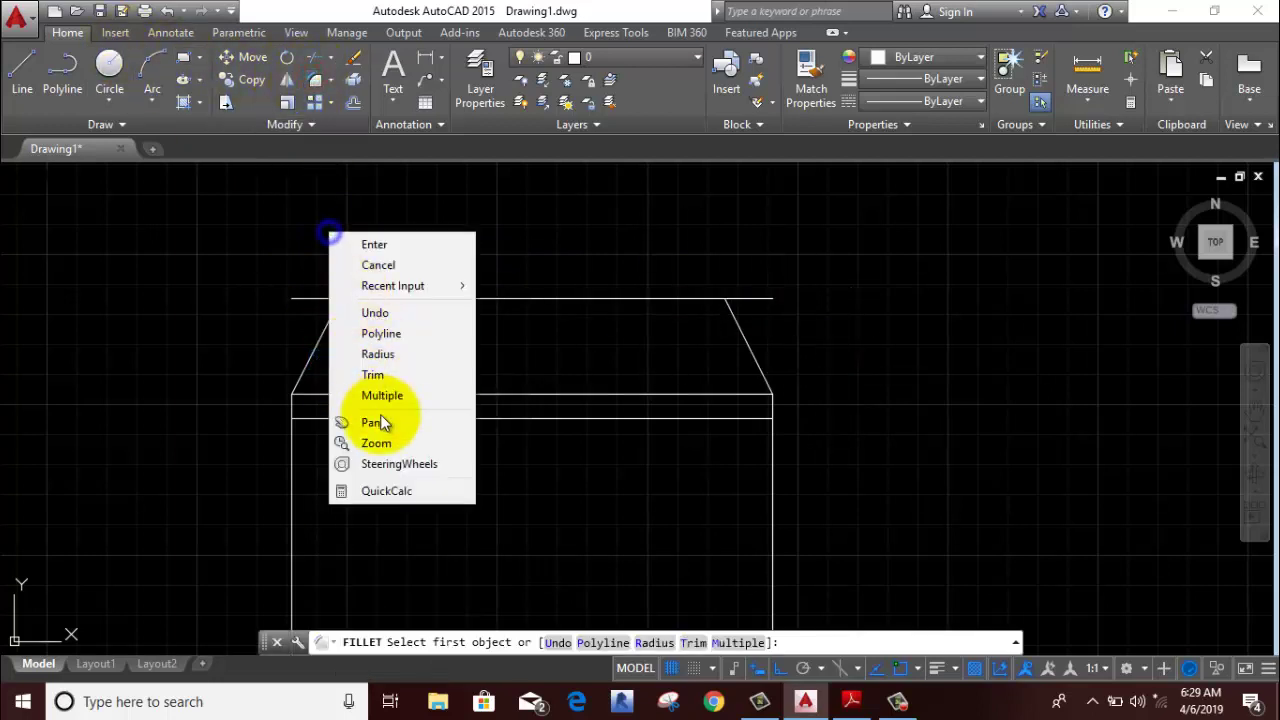
{"action": "left_click", "coordinate": [388, 397]}
{"action": "right_click", "coordinate": [389, 247]}
{"action": "left_click", "coordinate": [405, 281]}
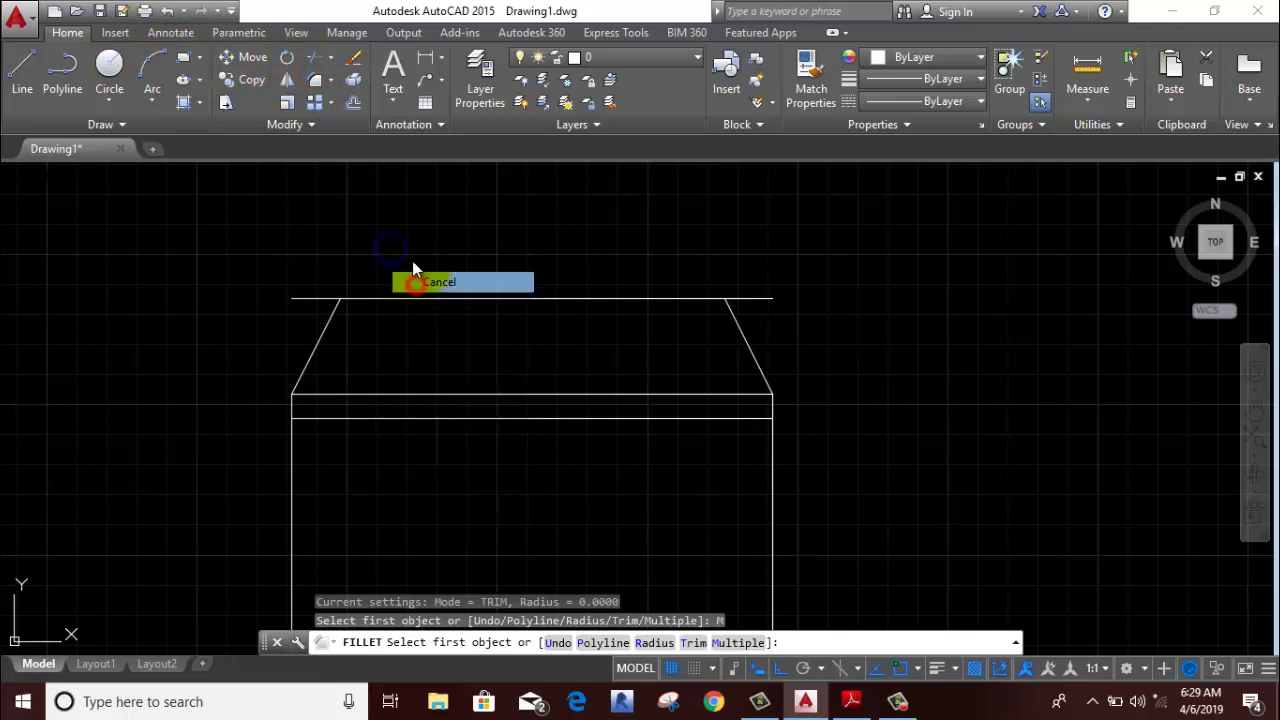
{"action": "right_click", "coordinate": [403, 265]}
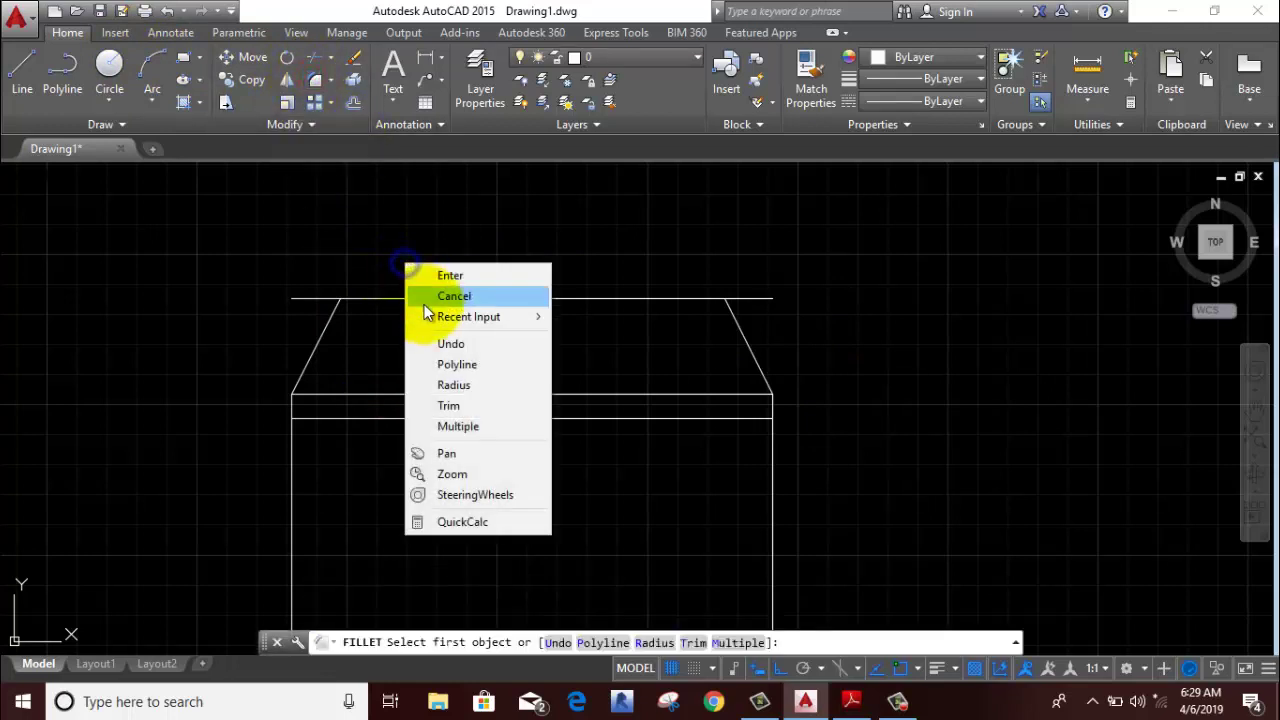
{"action": "left_click", "coordinate": [460, 388]}
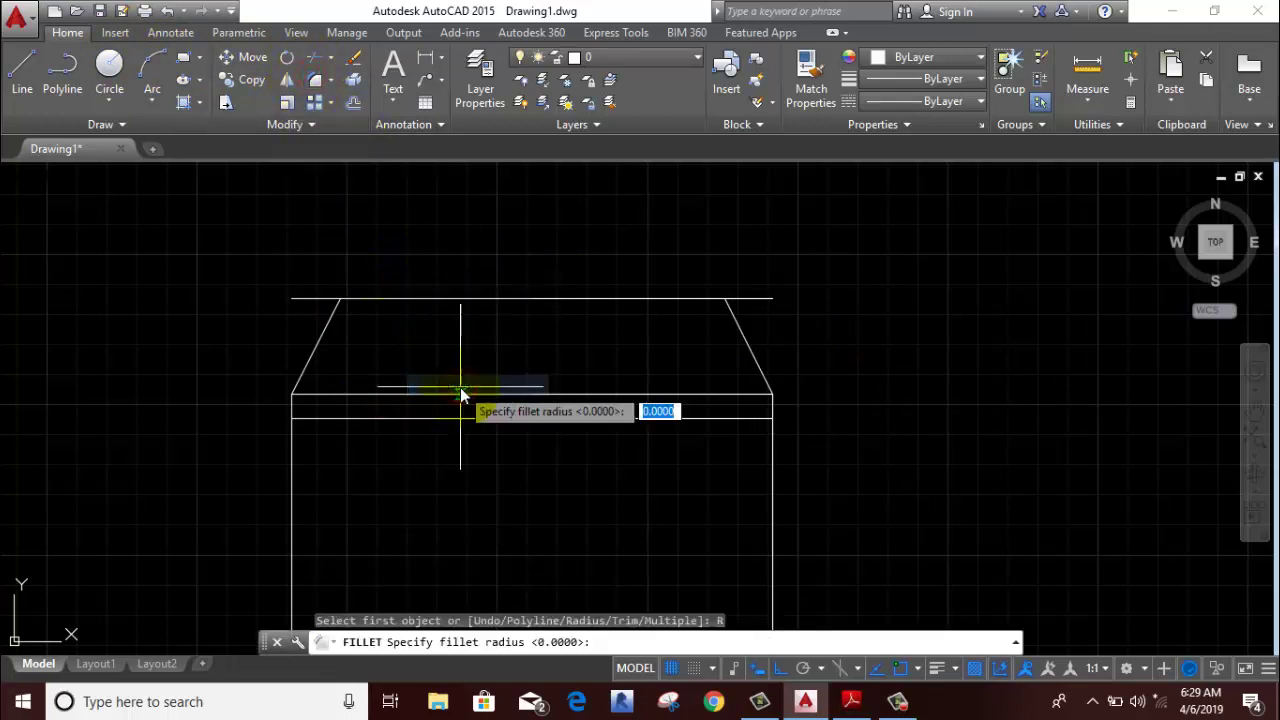
{"action": "type", "text": "4"}
{"action": "key", "text": "Return"}
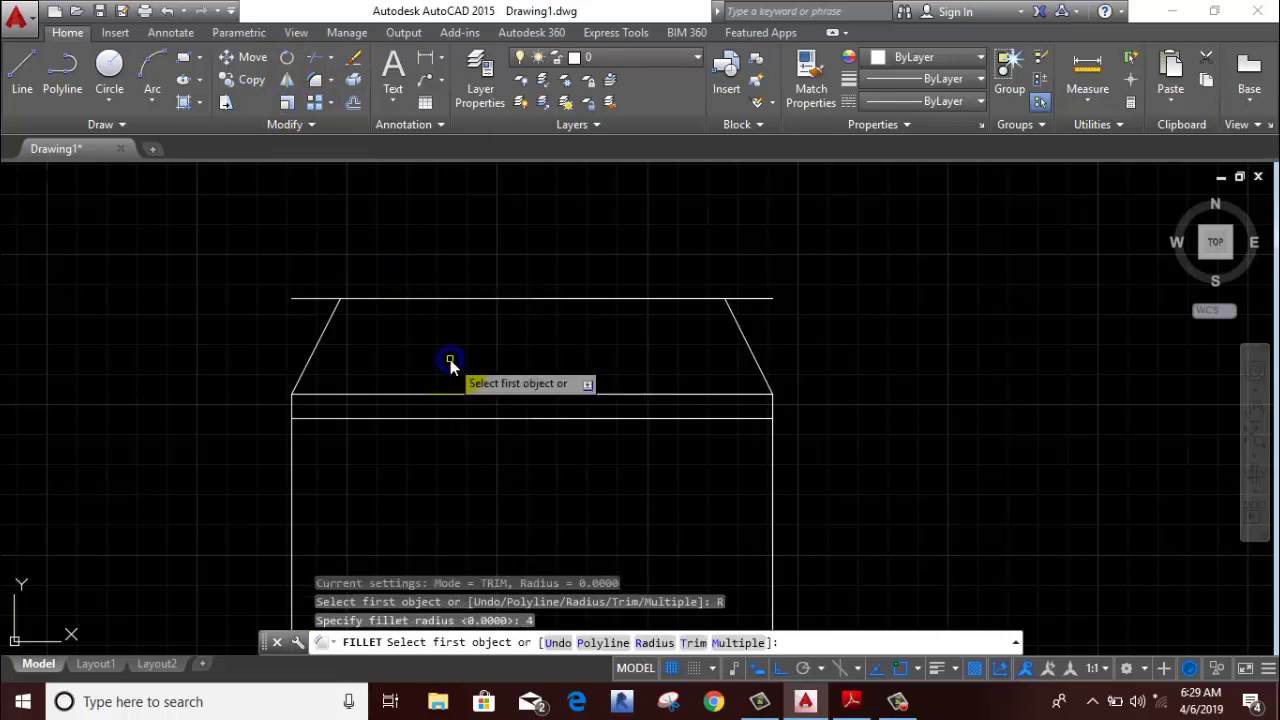
{"action": "right_click", "coordinate": [451, 362]}
{"action": "left_click", "coordinate": [492, 522]}
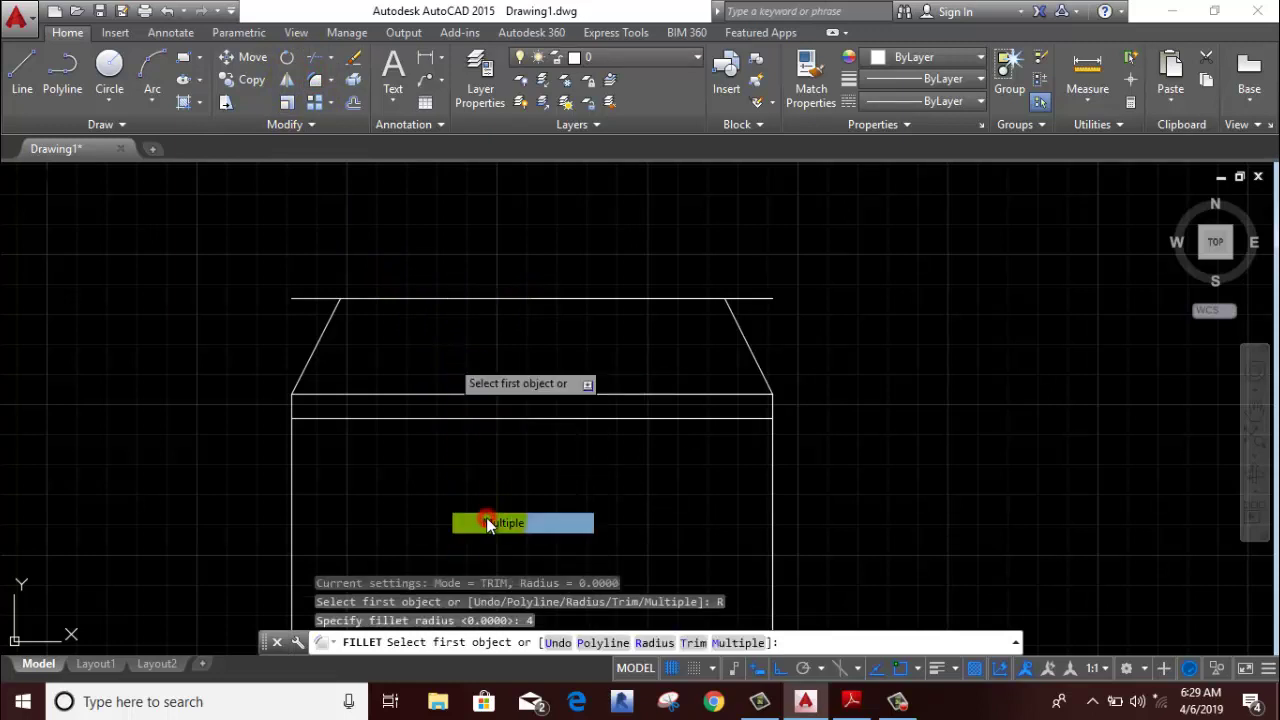
- Round the lid's top-right and top-left corners with 4-unit fillets
{"action": "left_click", "coordinate": [686, 298]}
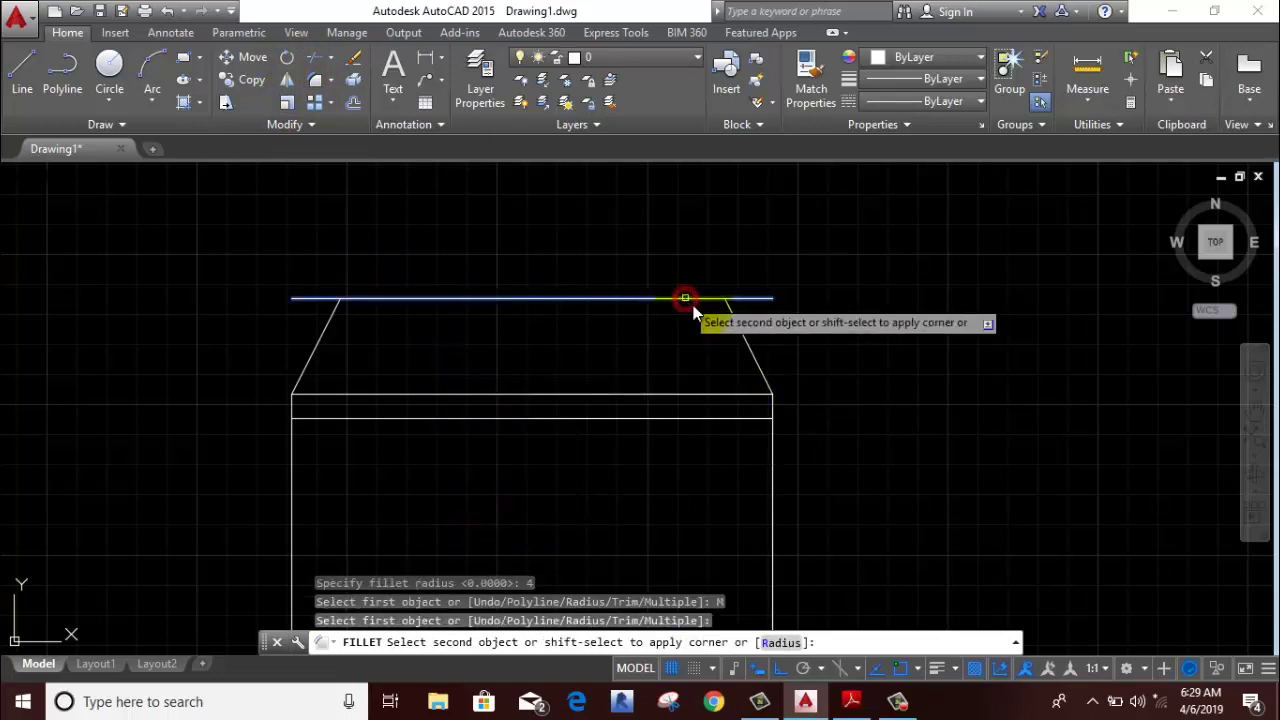
{"action": "left_click", "coordinate": [746, 341]}
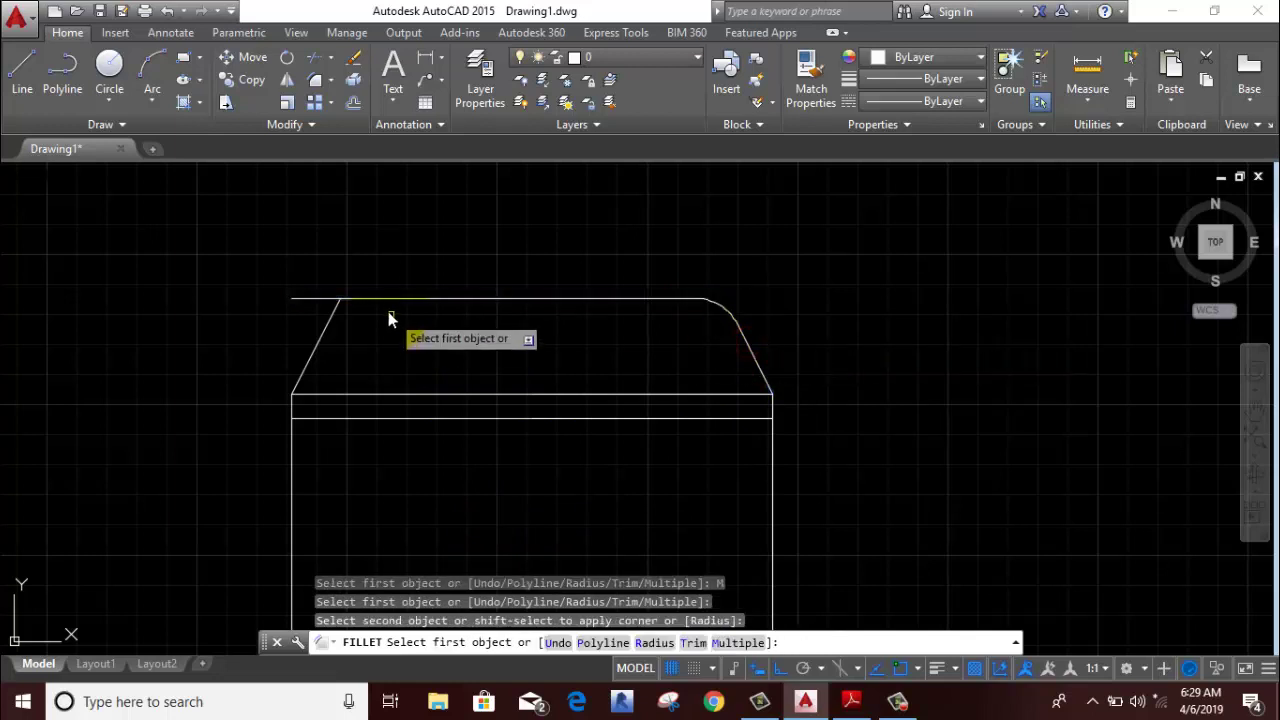
{"action": "right_click", "coordinate": [426, 236]}
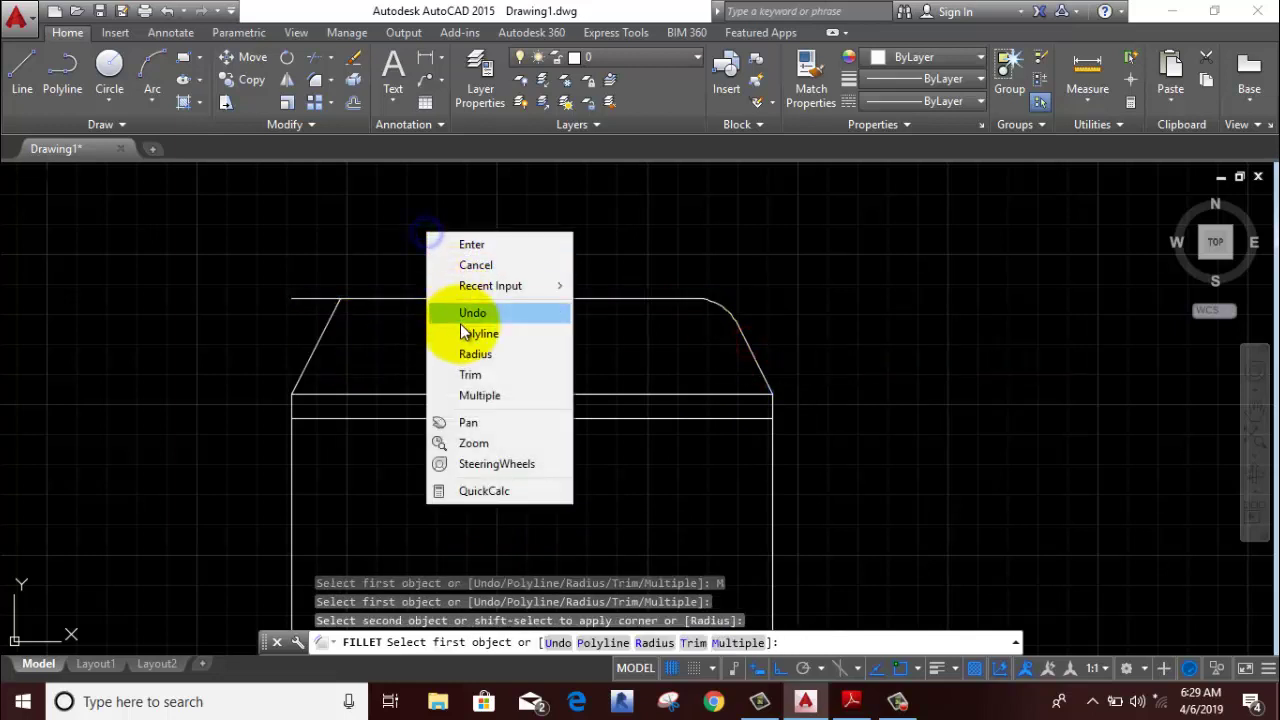
{"action": "left_click", "coordinate": [470, 376]}
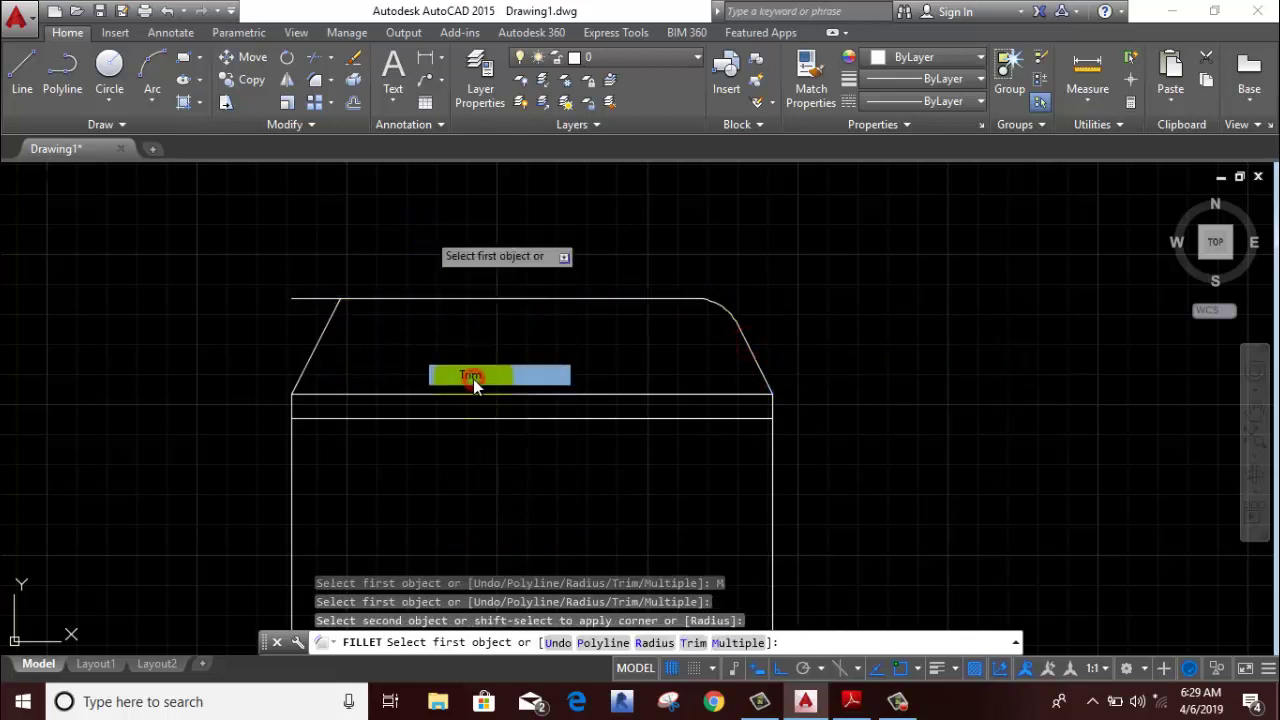
{"action": "left_click", "coordinate": [363, 298]}
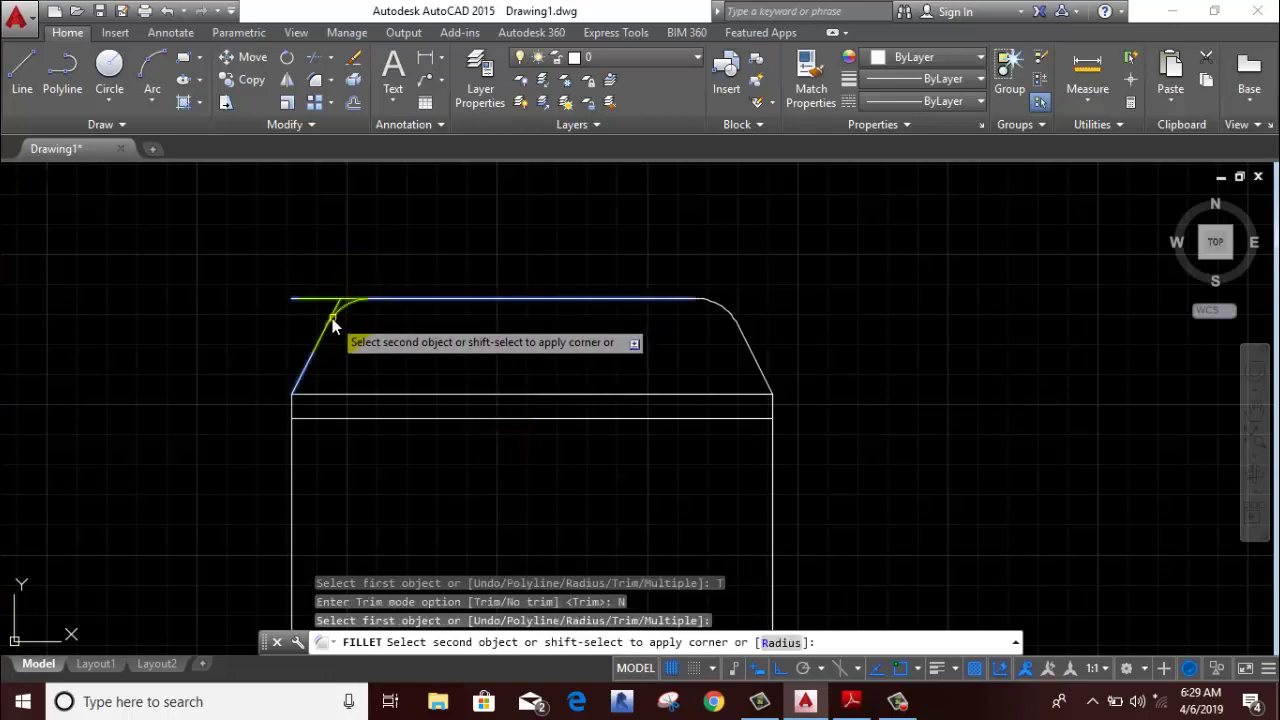
{"action": "left_click", "coordinate": [332, 318]}
{"action": "right_click", "coordinate": [378, 256]}
{"action": "left_click", "coordinate": [399, 278]}
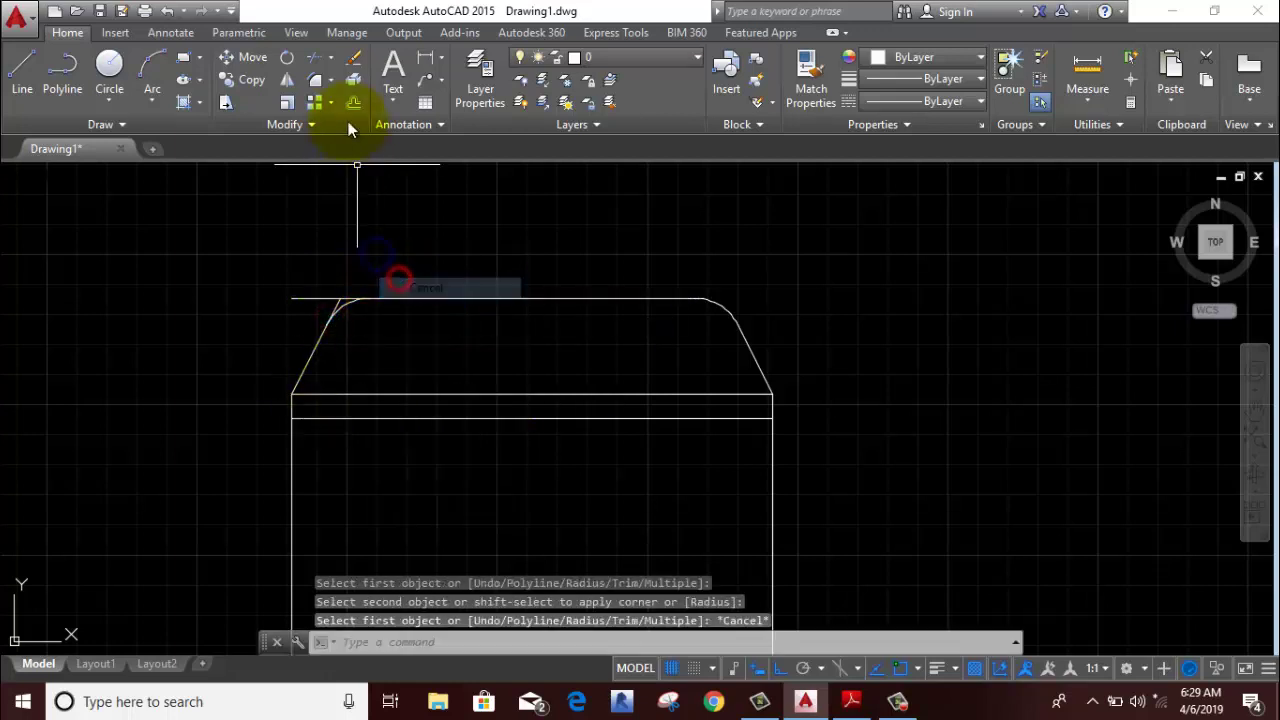
- Trim away the stray line overhanging the lid's top-left corner
{"action": "left_click", "coordinate": [312, 57]}
{"action": "right_click", "coordinate": [383, 215]}
{"action": "left_click", "coordinate": [303, 245]}
{"action": "left_click", "coordinate": [252, 316]}
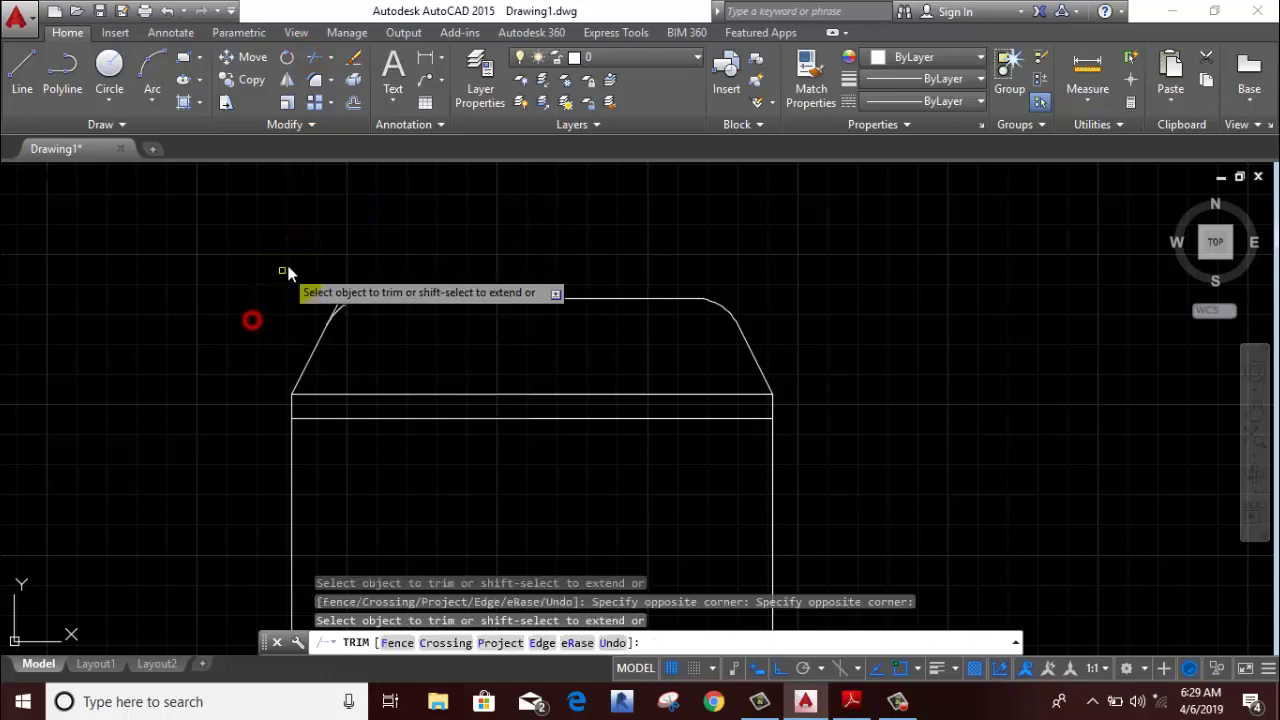
{"action": "right_click", "coordinate": [210, 254]}
{"action": "left_click", "coordinate": [229, 265]}
{"action": "scroll", "coordinate": [262, 264], "scroll_direction": "down", "scroll_amount": 2}
{"action": "scroll", "coordinate": [263, 271], "scroll_direction": "down", "scroll_amount": 2}
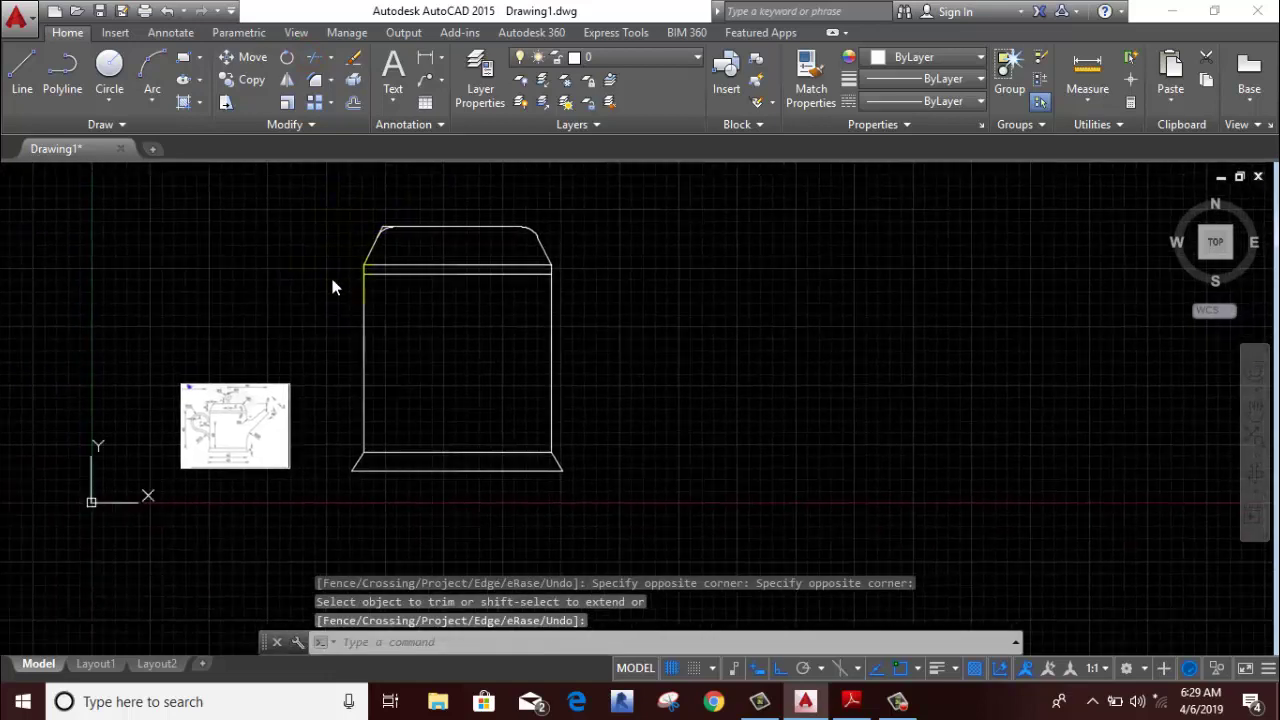
{"action": "scroll", "coordinate": [337, 286], "scroll_direction": "up", "scroll_amount": 2}
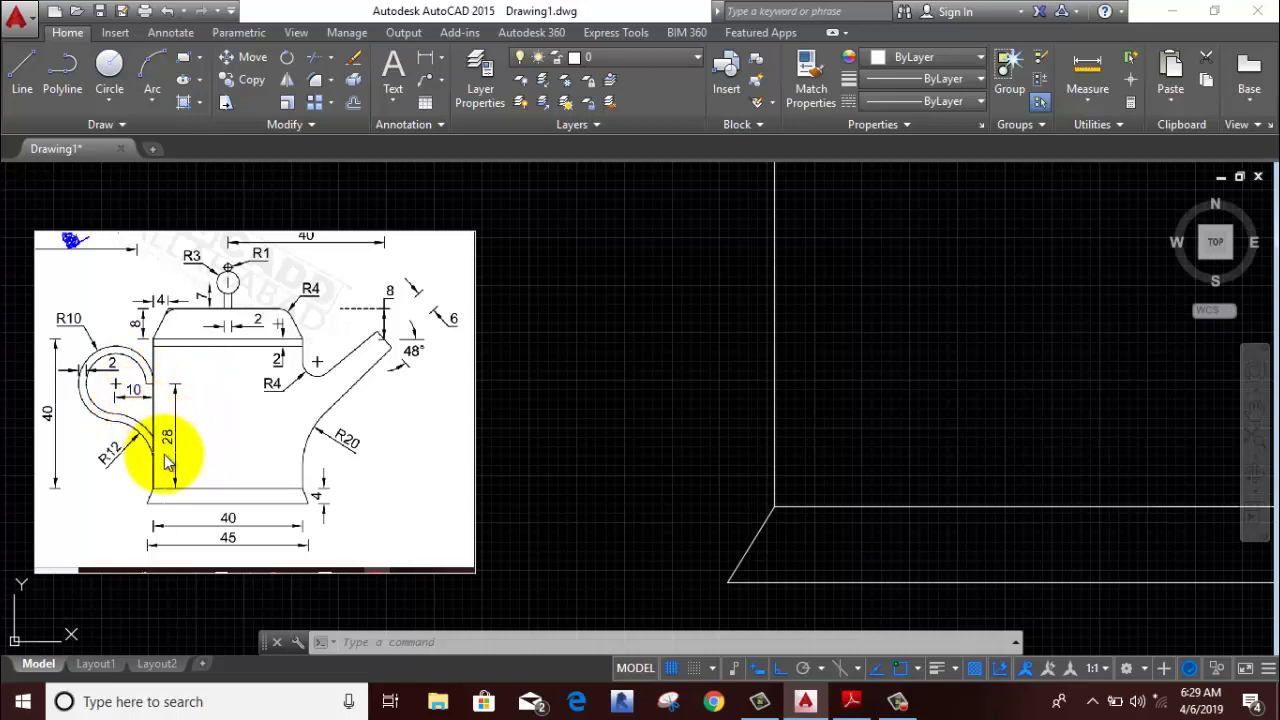
{"action": "scroll", "coordinate": [166, 462], "scroll_direction": "down", "scroll_amount": 4}
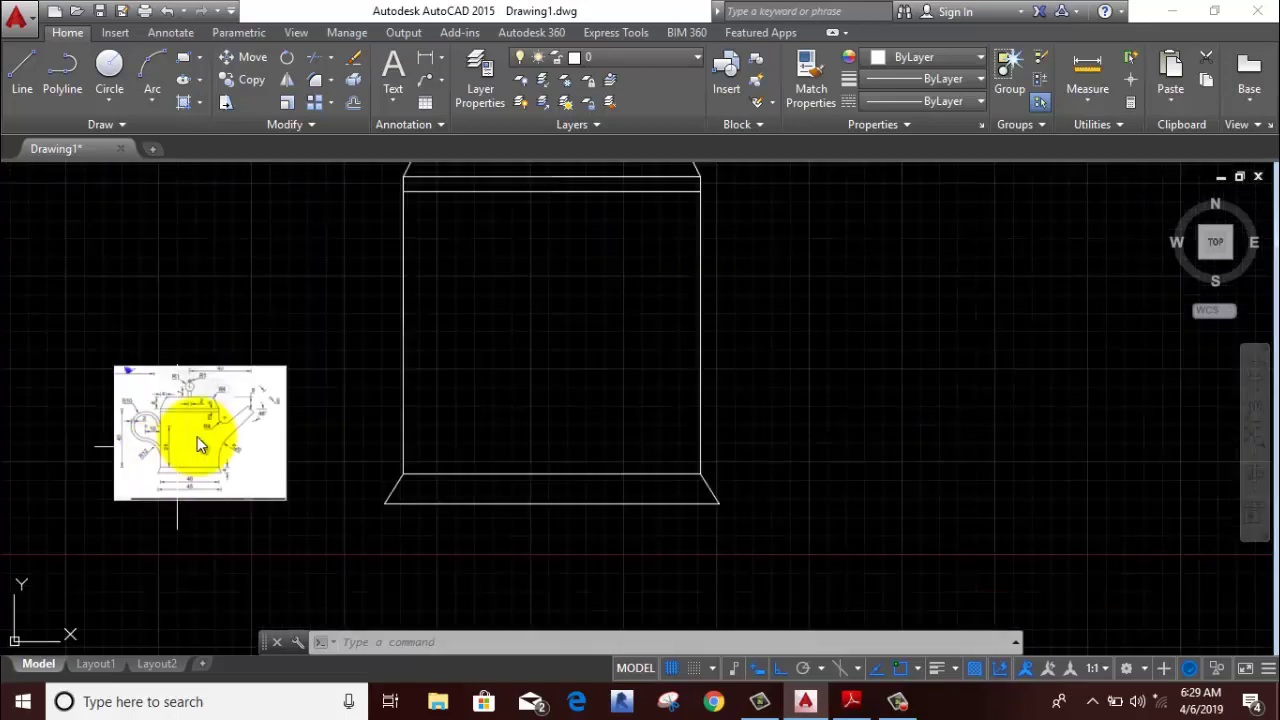
- Draw a guide line 28 up and 10 left from the body's bottom-left corner, with a radius-10 circle at its end
{"action": "left_click", "coordinate": [15, 85]}
{"action": "left_click", "coordinate": [402, 472]}
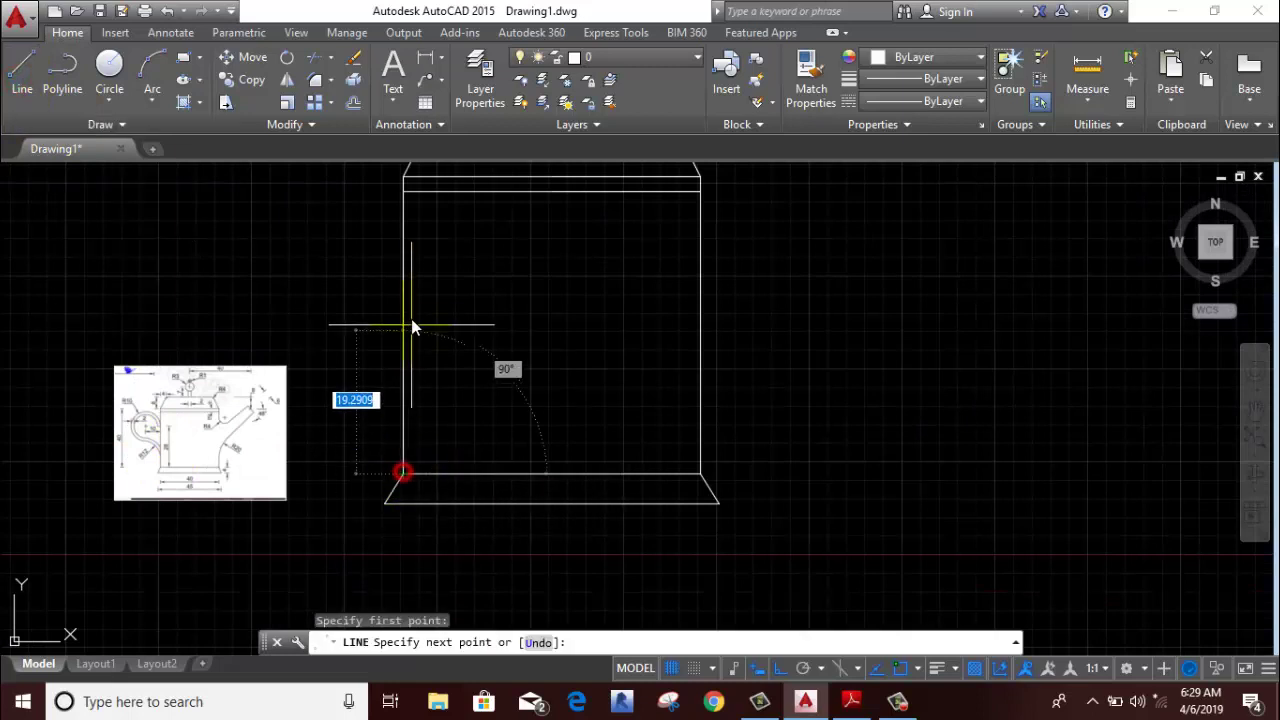
{"action": "type", "text": "2"}
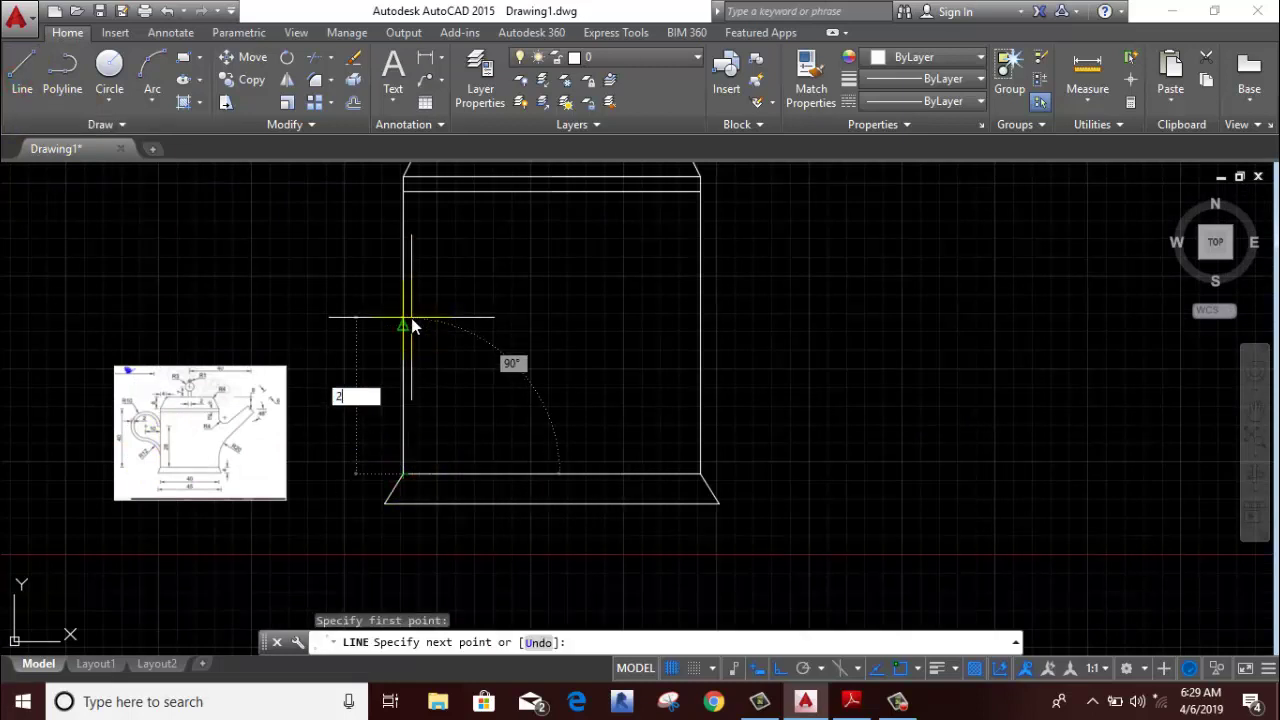
{"action": "type", "text": "8"}
{"action": "key", "text": "Return"}
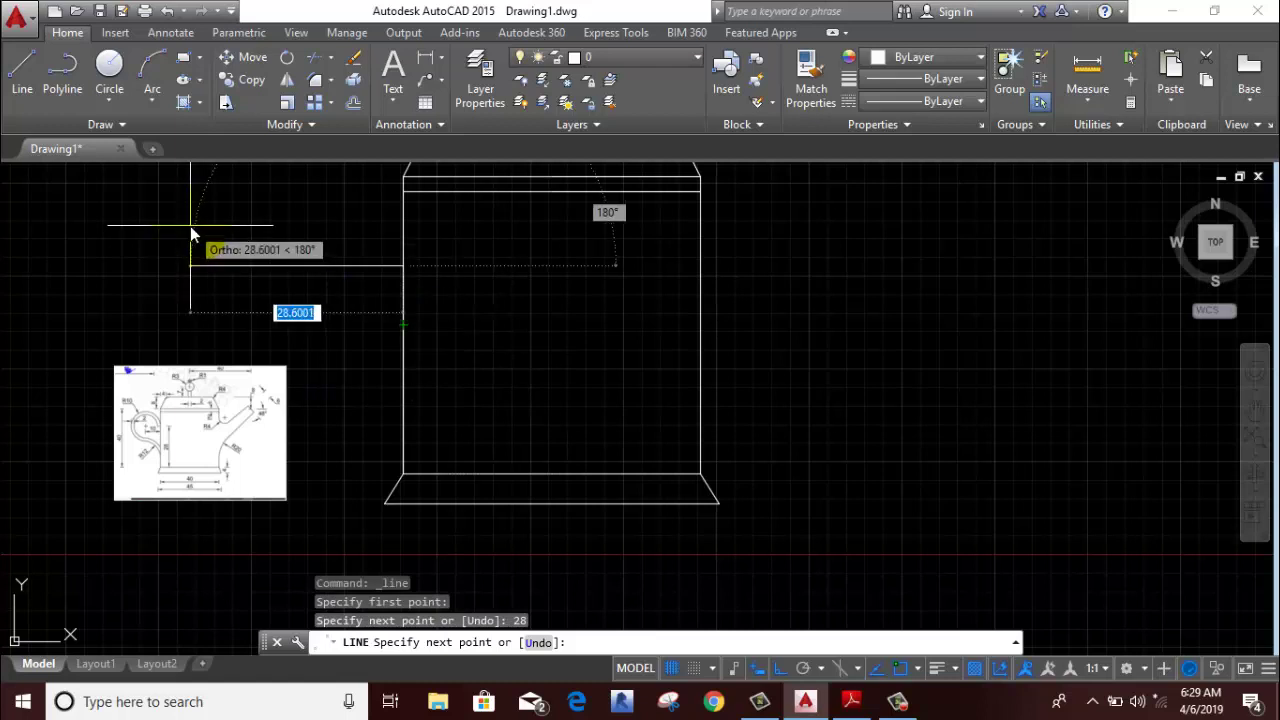
{"action": "type", "text": "10"}
{"action": "key", "text": "Return"}
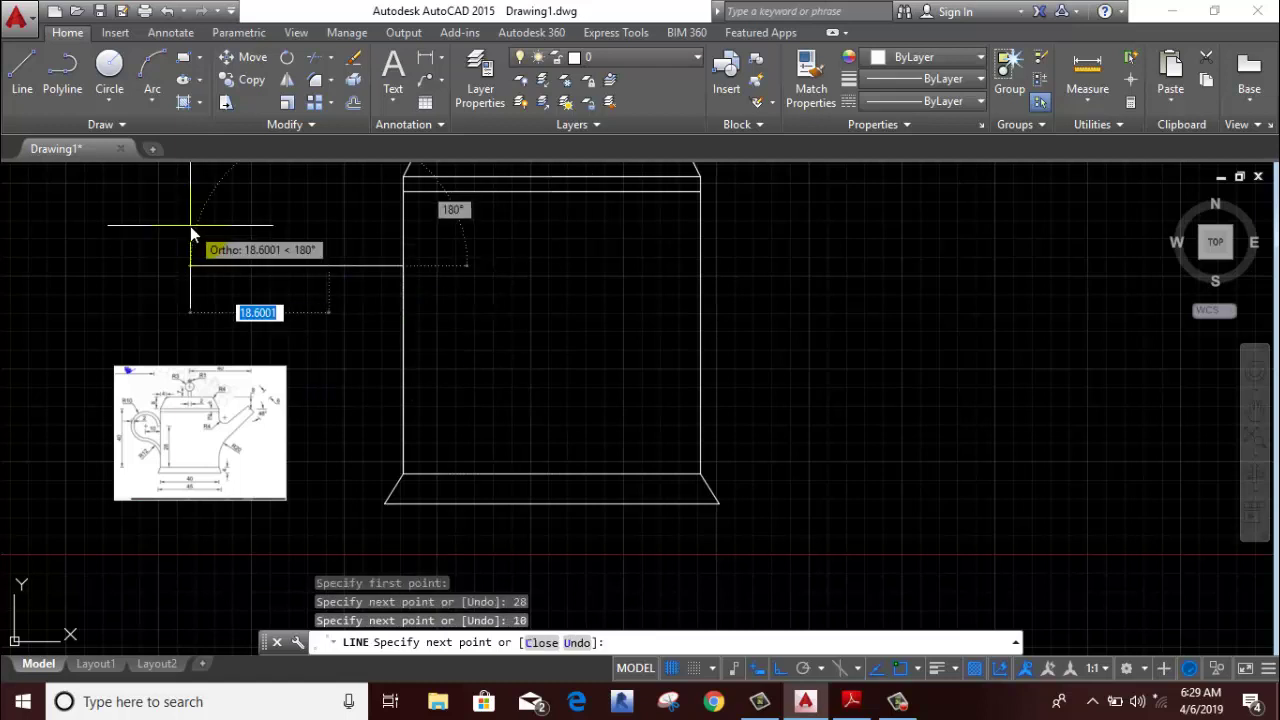
{"action": "key", "text": "Escape"}
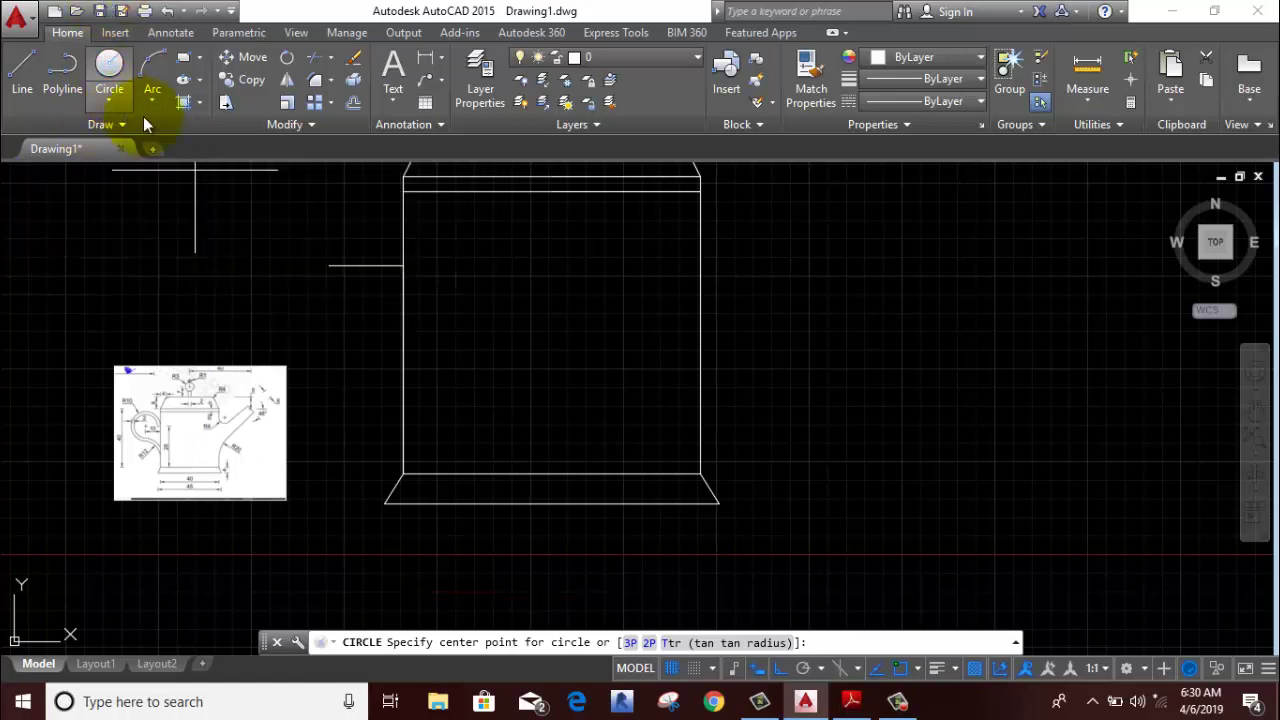
{"action": "left_click", "coordinate": [329, 265]}
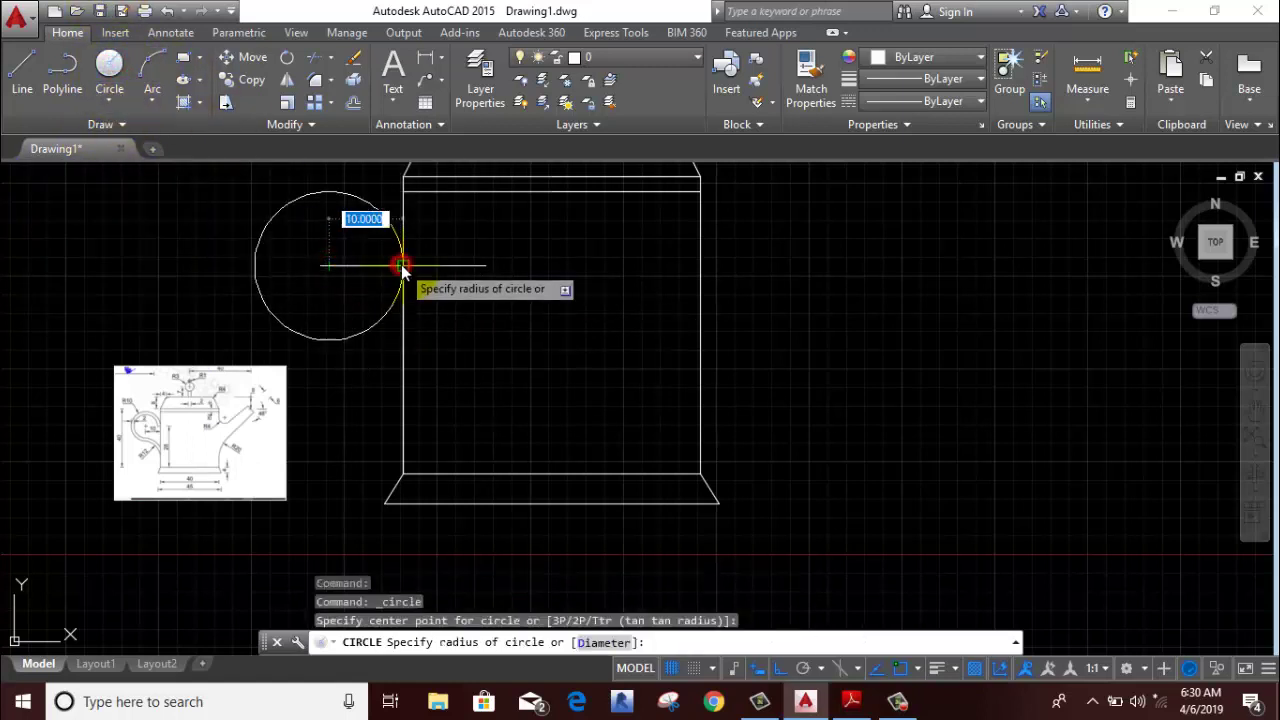
{"action": "left_click", "coordinate": [401, 265]}
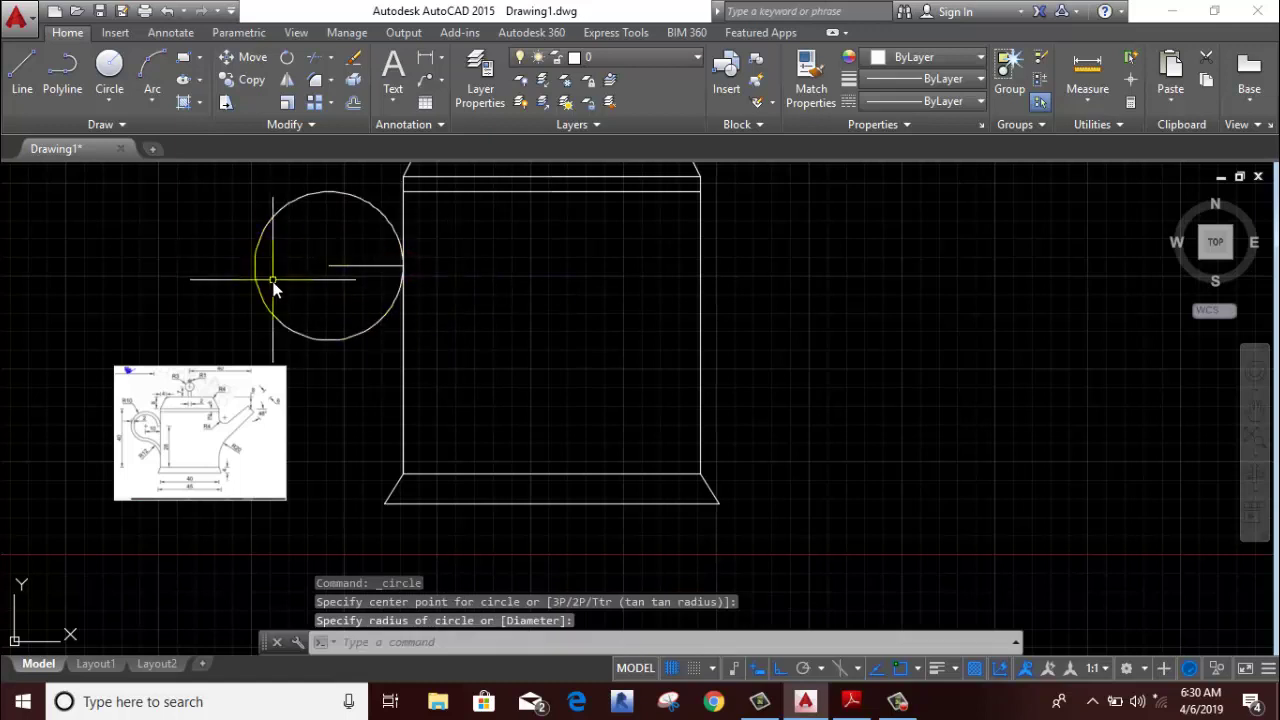
- Fillet the handle circle into the body wall with radius 12
{"action": "left_click", "coordinate": [316, 80]}
{"action": "right_click", "coordinate": [457, 248]}
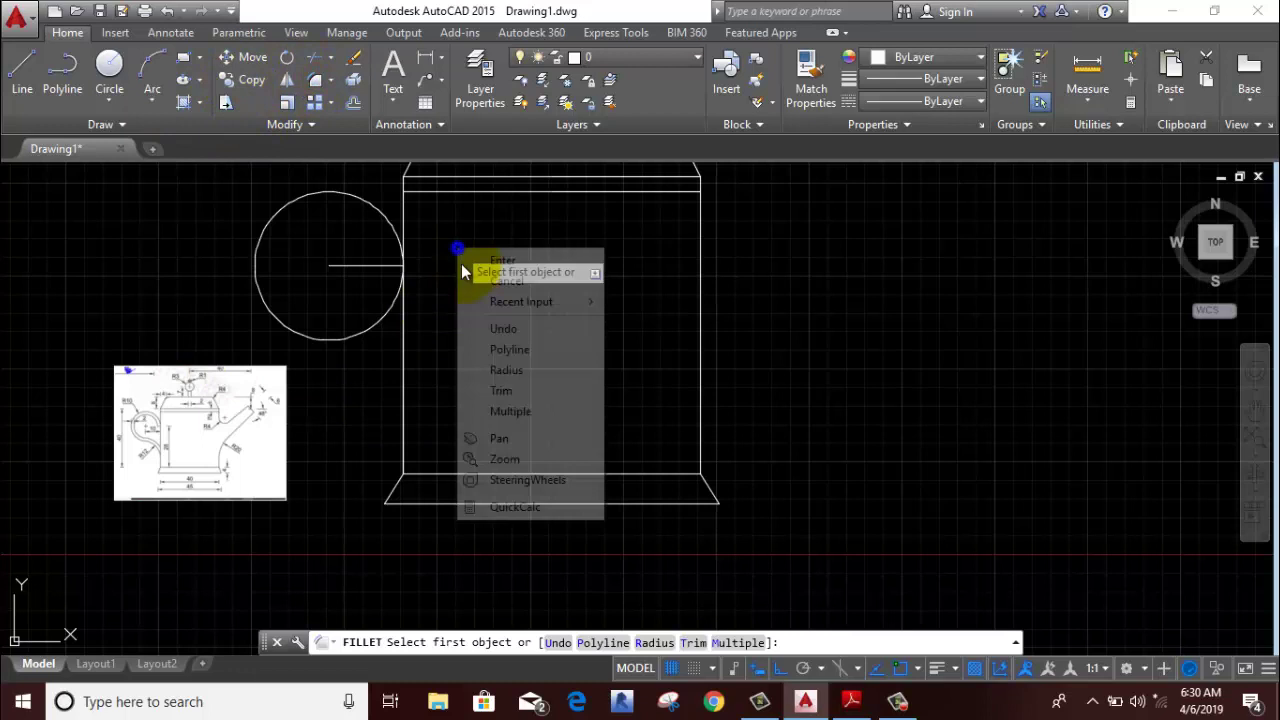
{"action": "left_click", "coordinate": [492, 372]}
{"action": "type", "text": "12"}
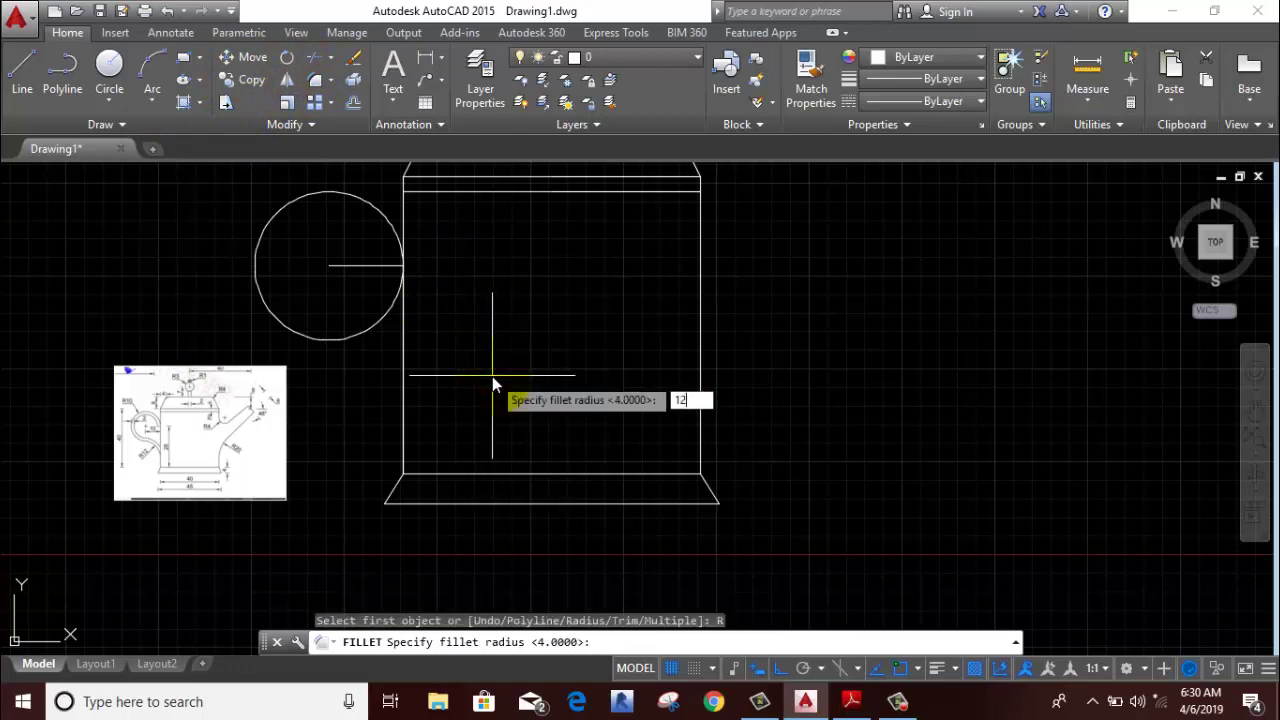
{"action": "key", "text": "Return"}
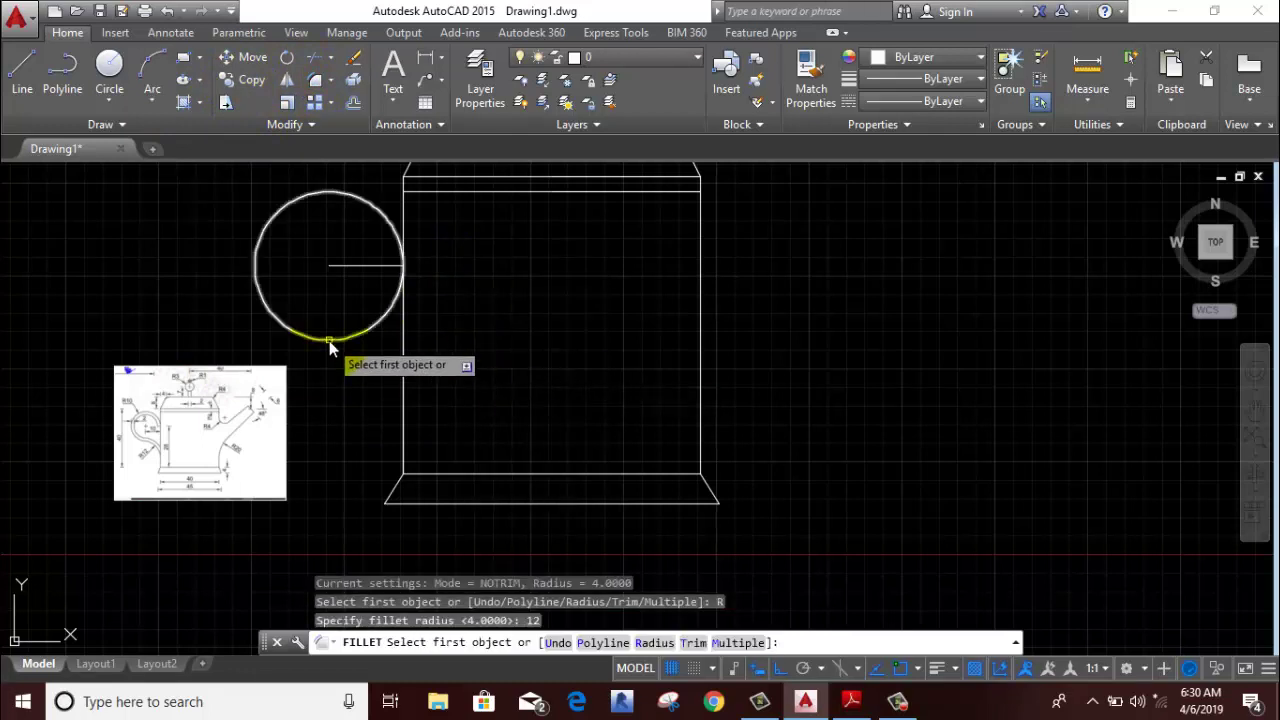
{"action": "left_click", "coordinate": [330, 343]}
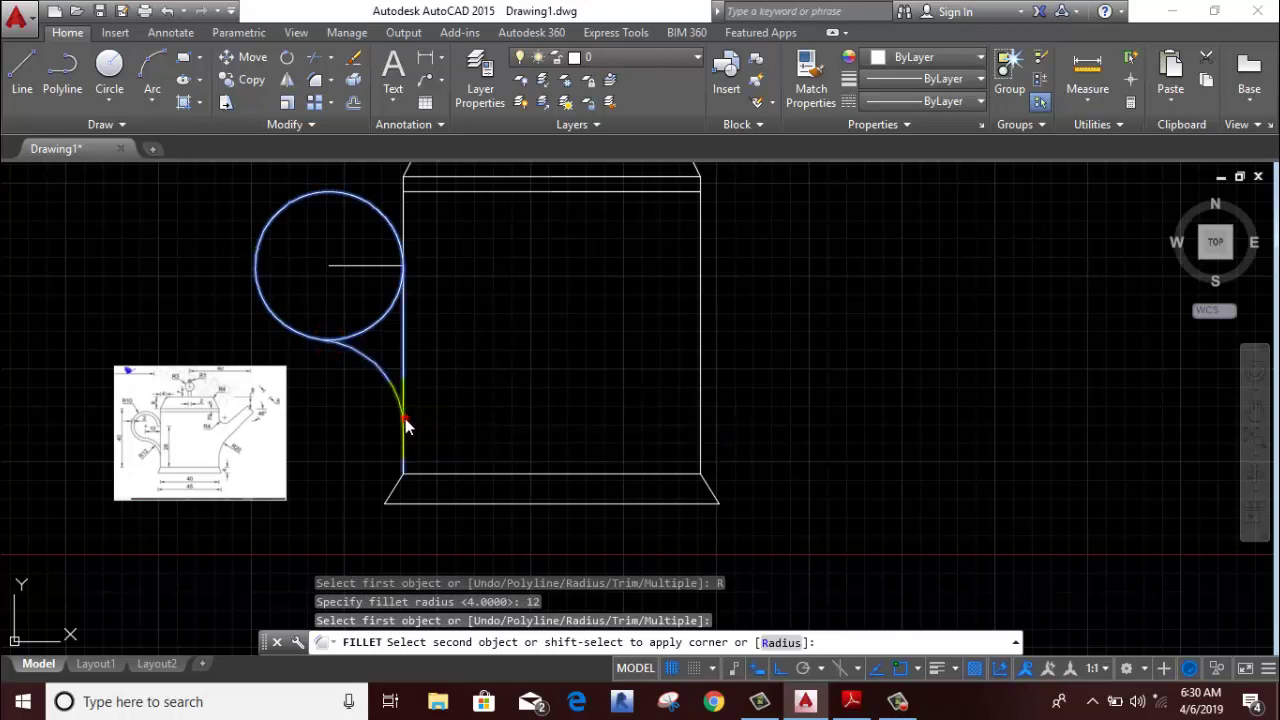
{"action": "left_click", "coordinate": [405, 418]}
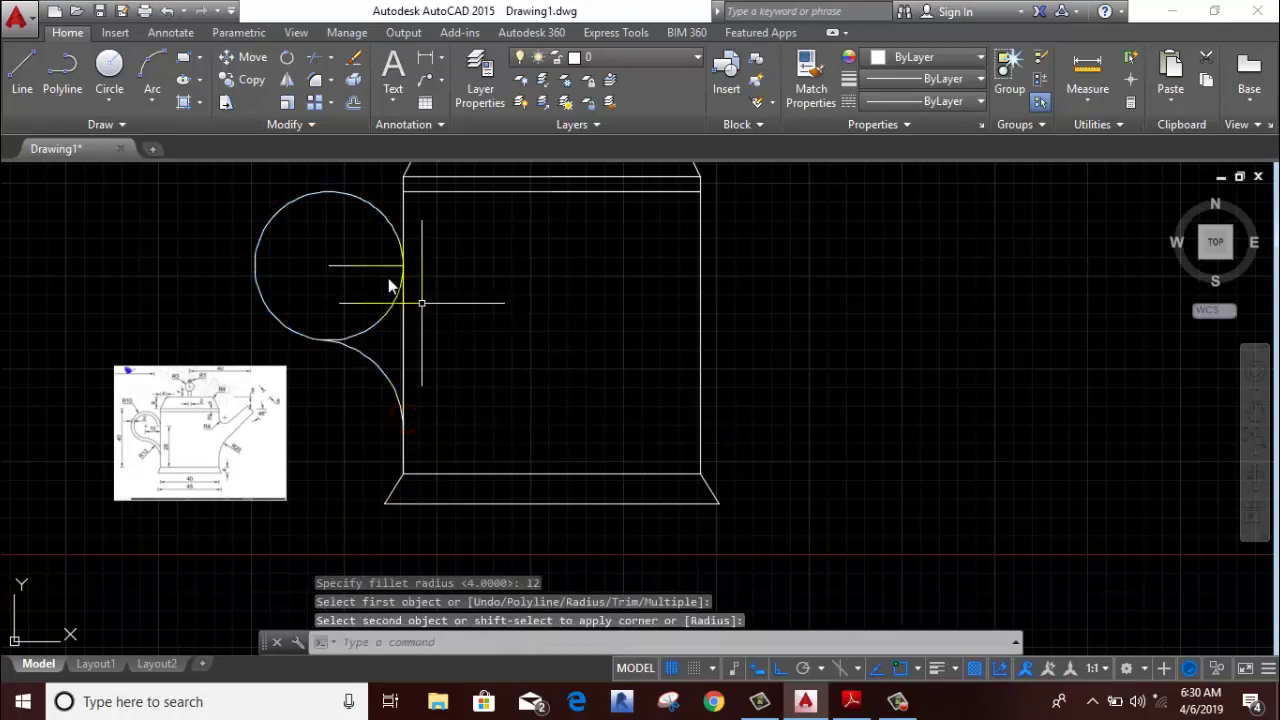
- Trim away the circle's inner lower-right arc to form the handle loop
{"action": "left_click", "coordinate": [333, 56]}
{"action": "key", "text": "Return"}
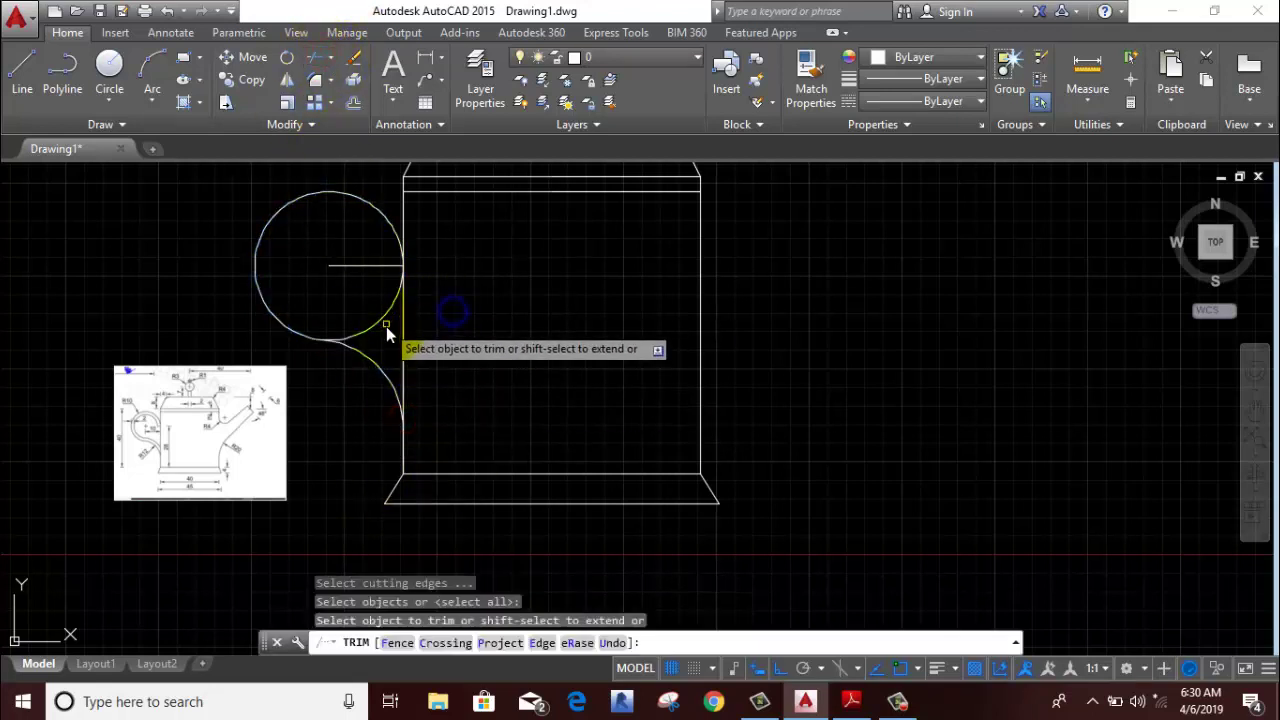
{"action": "left_click", "coordinate": [380, 318]}
{"action": "right_click", "coordinate": [466, 306]}
{"action": "left_click", "coordinate": [480, 312]}
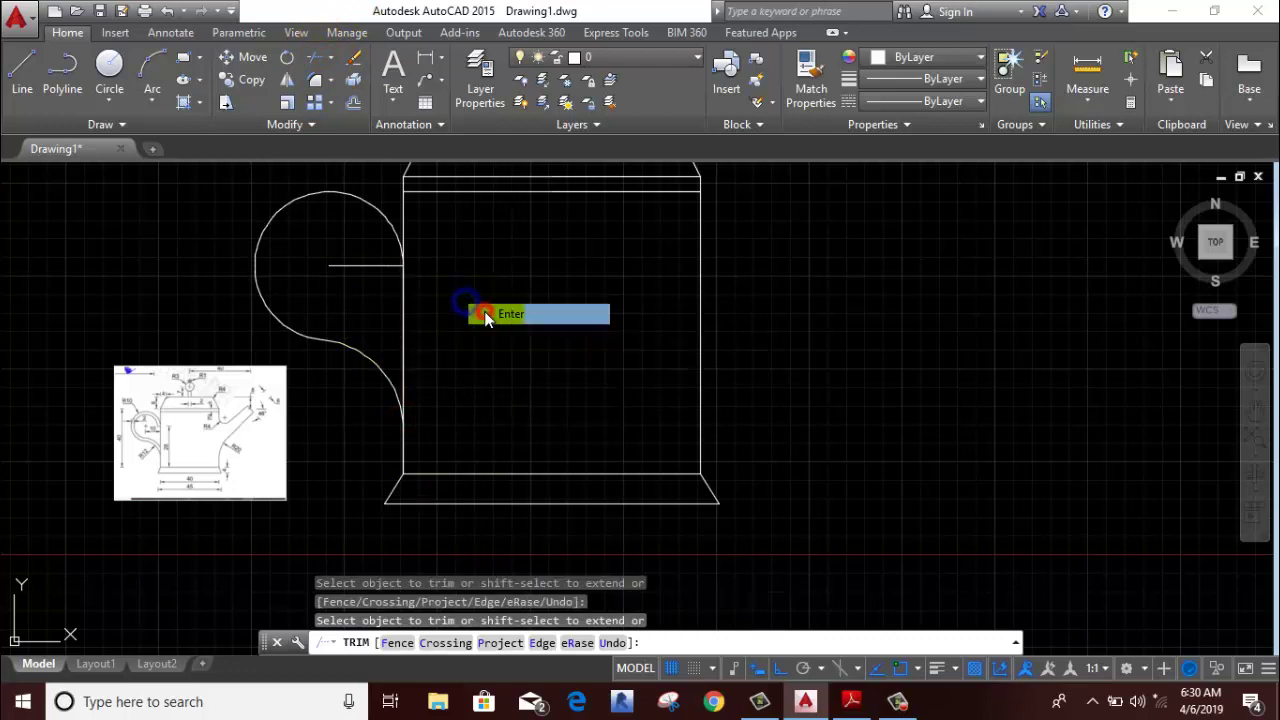
{"action": "left_click", "coordinate": [340, 313]}
{"action": "left_click", "coordinate": [261, 343]}
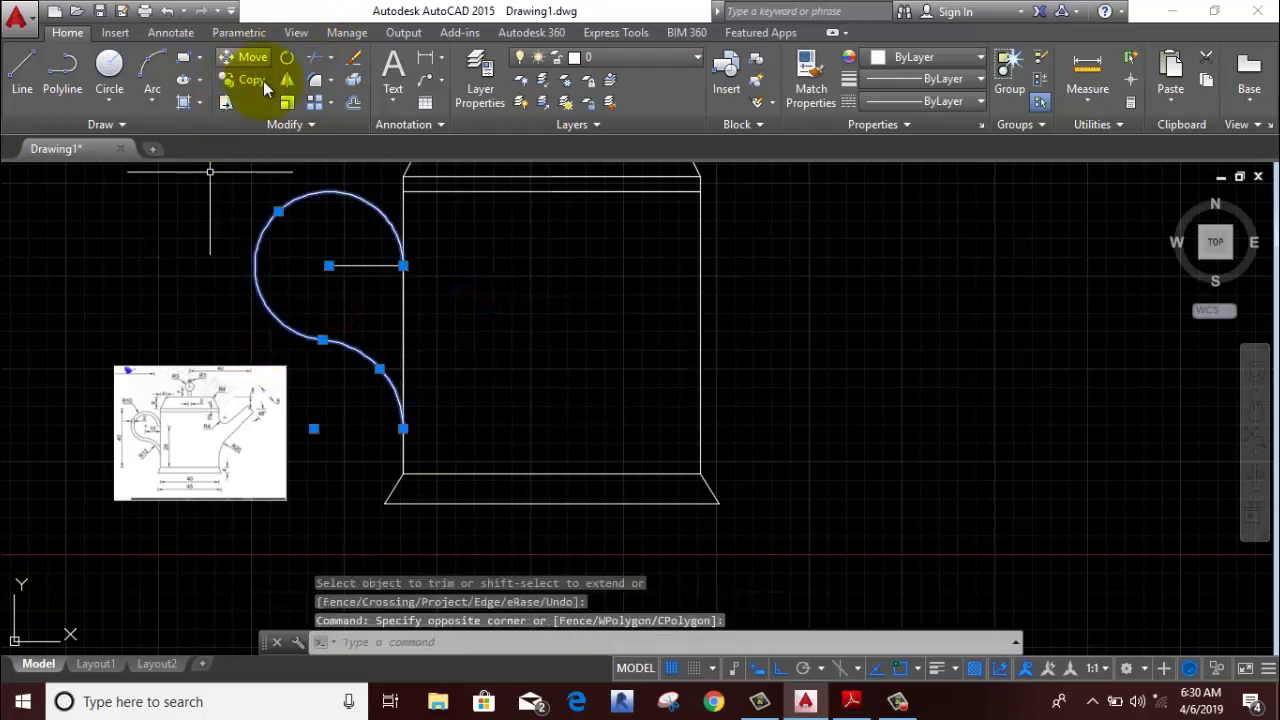
- Offset the handle's outer arc inward and its lower curve outward by 2 units
{"action": "left_click", "coordinate": [350, 102]}
{"action": "left_click", "coordinate": [180, 271]}
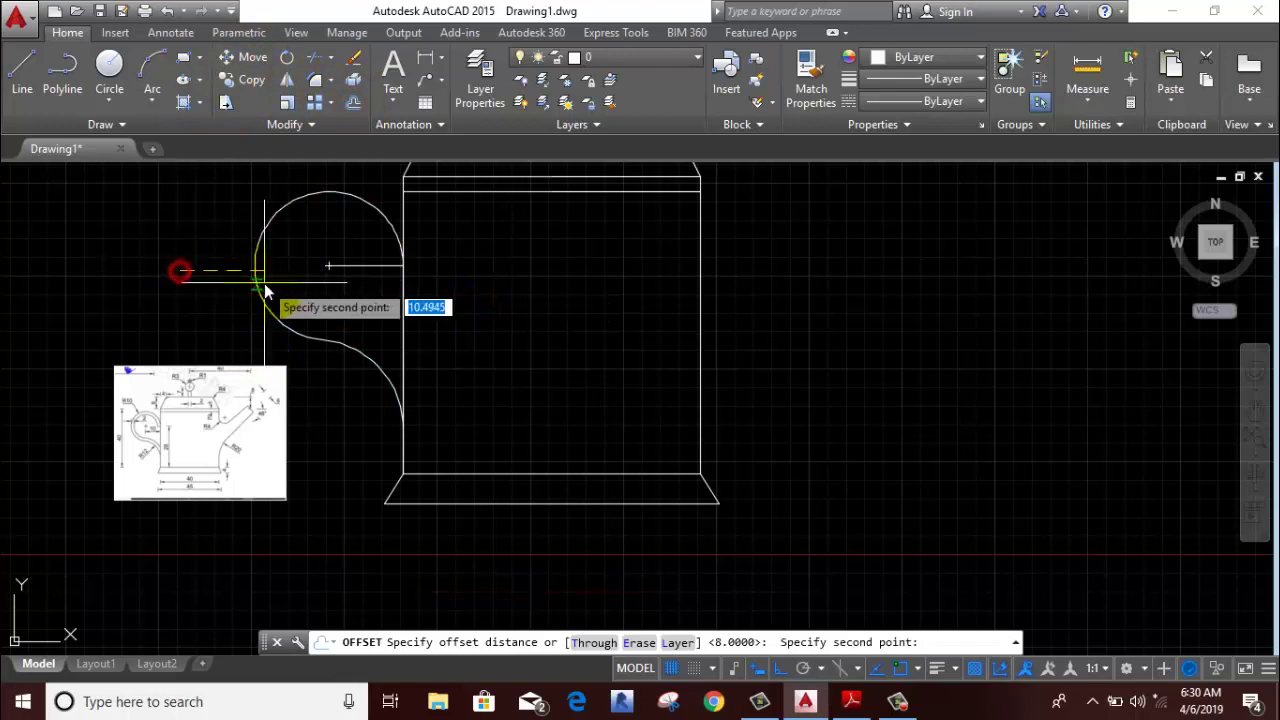
{"action": "type", "text": "2"}
{"action": "key", "text": "Return"}
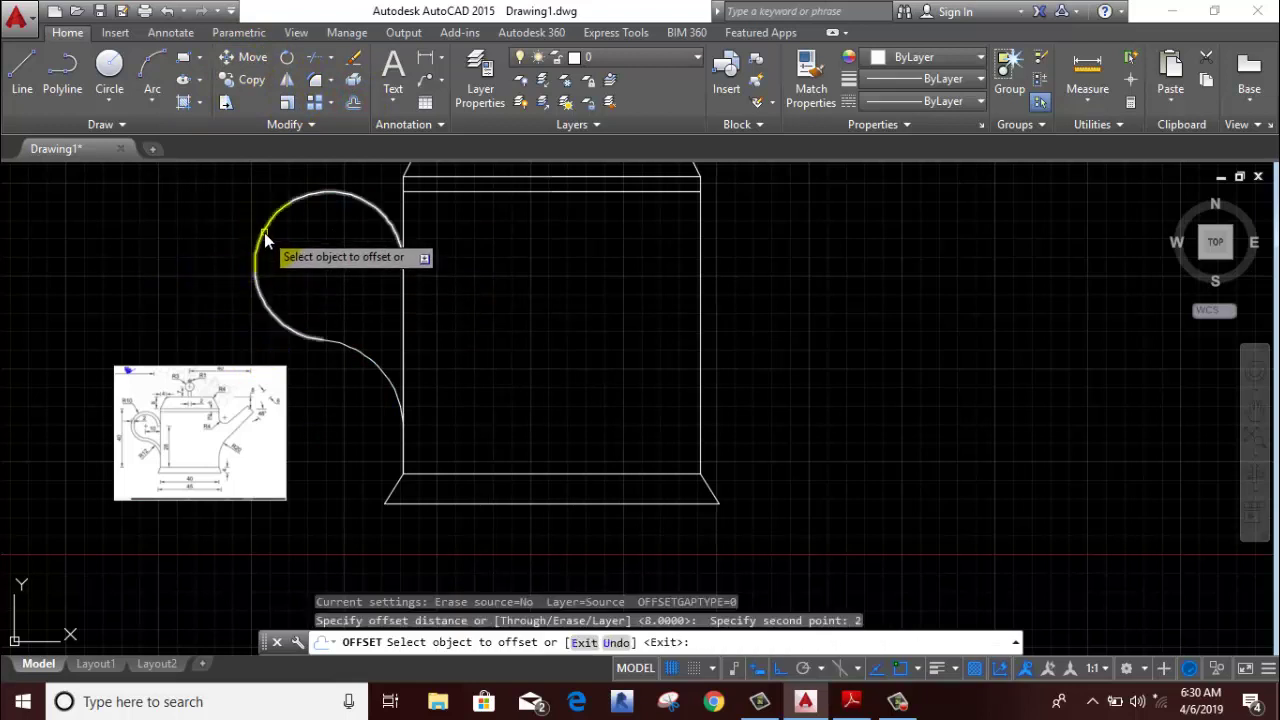
{"action": "left_click", "coordinate": [264, 234]}
{"action": "left_click", "coordinate": [276, 252]}
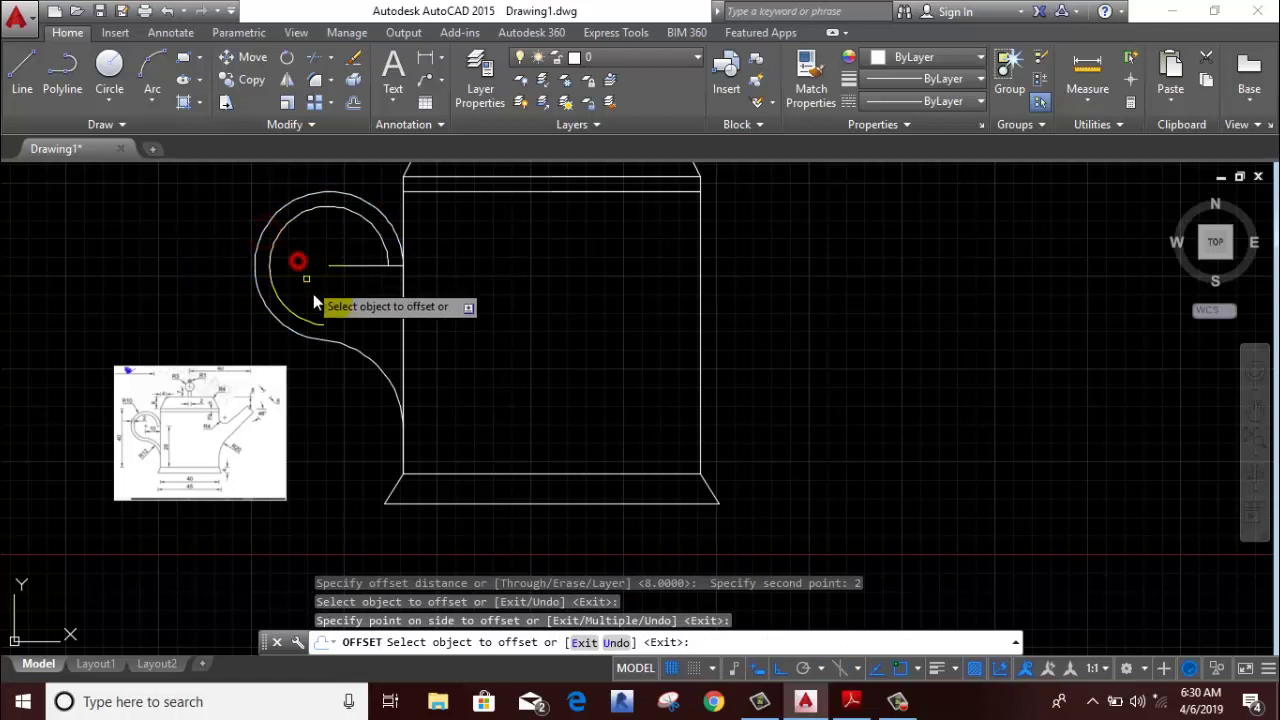
{"action": "left_click", "coordinate": [357, 349]}
{"action": "left_click", "coordinate": [370, 312]}
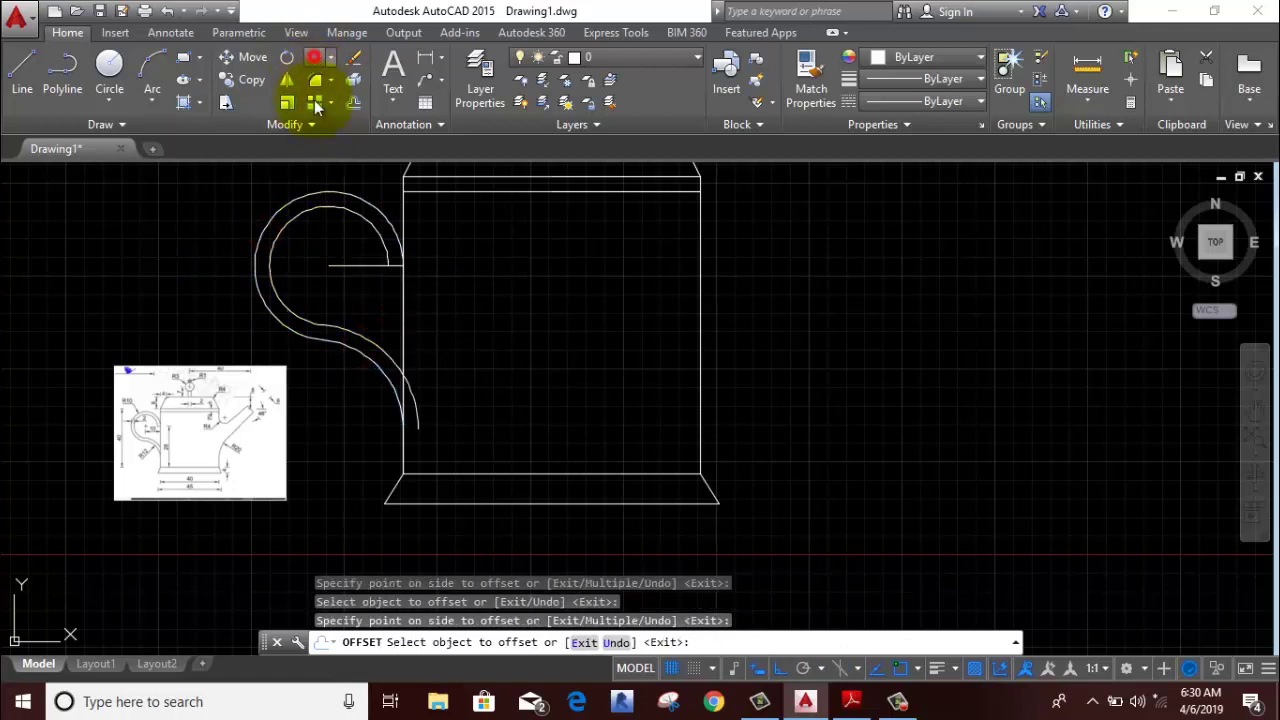
- Trim the curve's tail past the body wall and the short guide line inside the loop
{"action": "left_click", "coordinate": [314, 57]}
{"action": "key", "text": "Return"}
{"action": "left_click", "coordinate": [415, 406]}
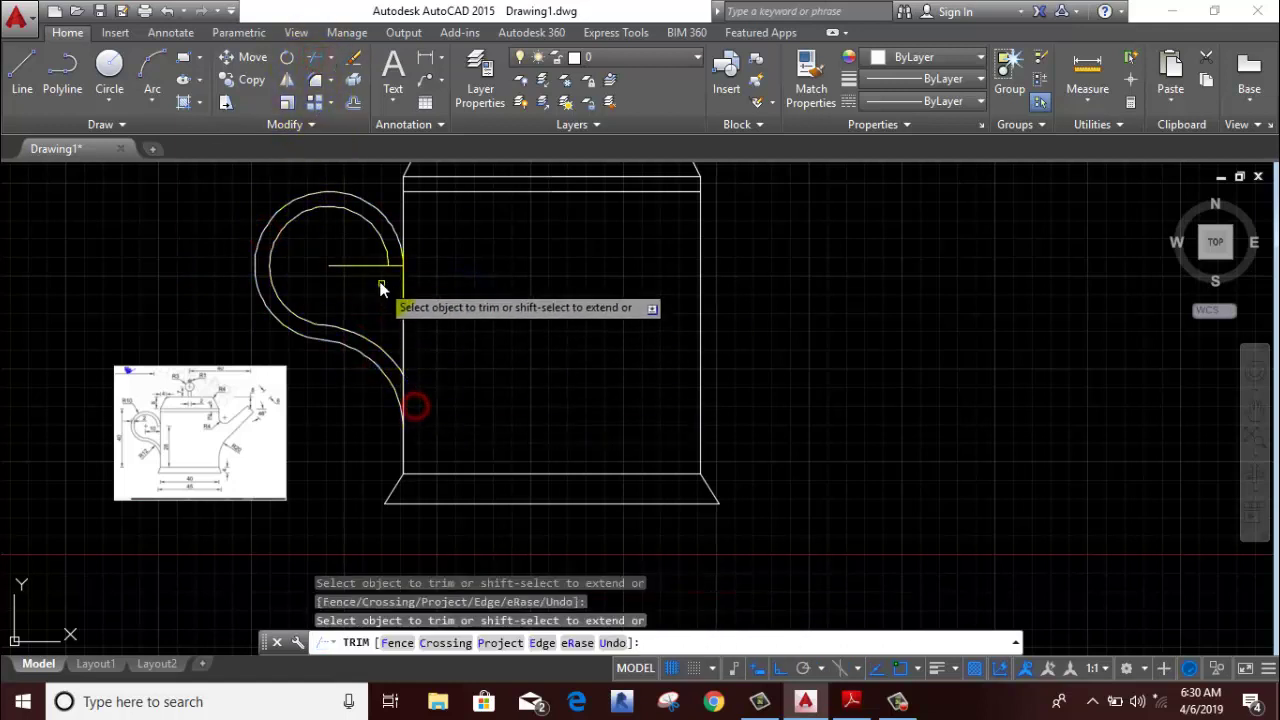
{"action": "left_click", "coordinate": [372, 265]}
{"action": "right_click", "coordinate": [516, 282]}
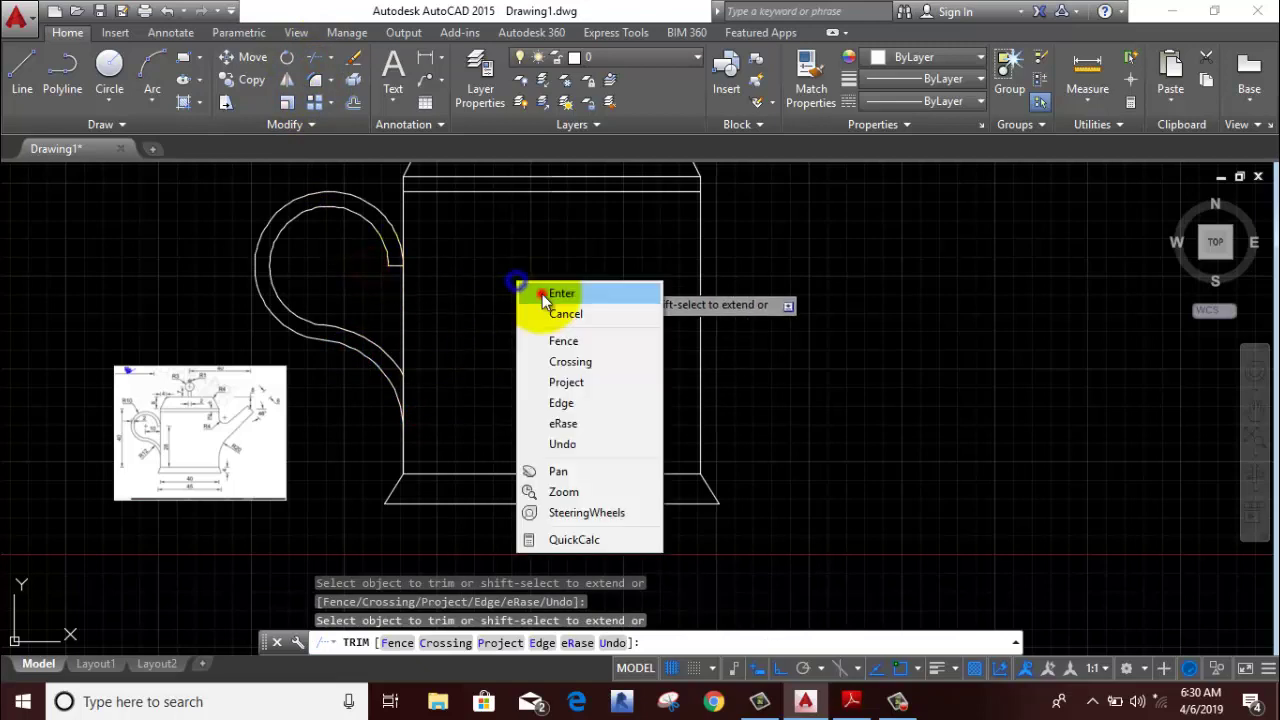
{"action": "left_click", "coordinate": [542, 294]}
{"action": "scroll", "coordinate": [542, 294], "scroll_direction": "down", "scroll_amount": 2}
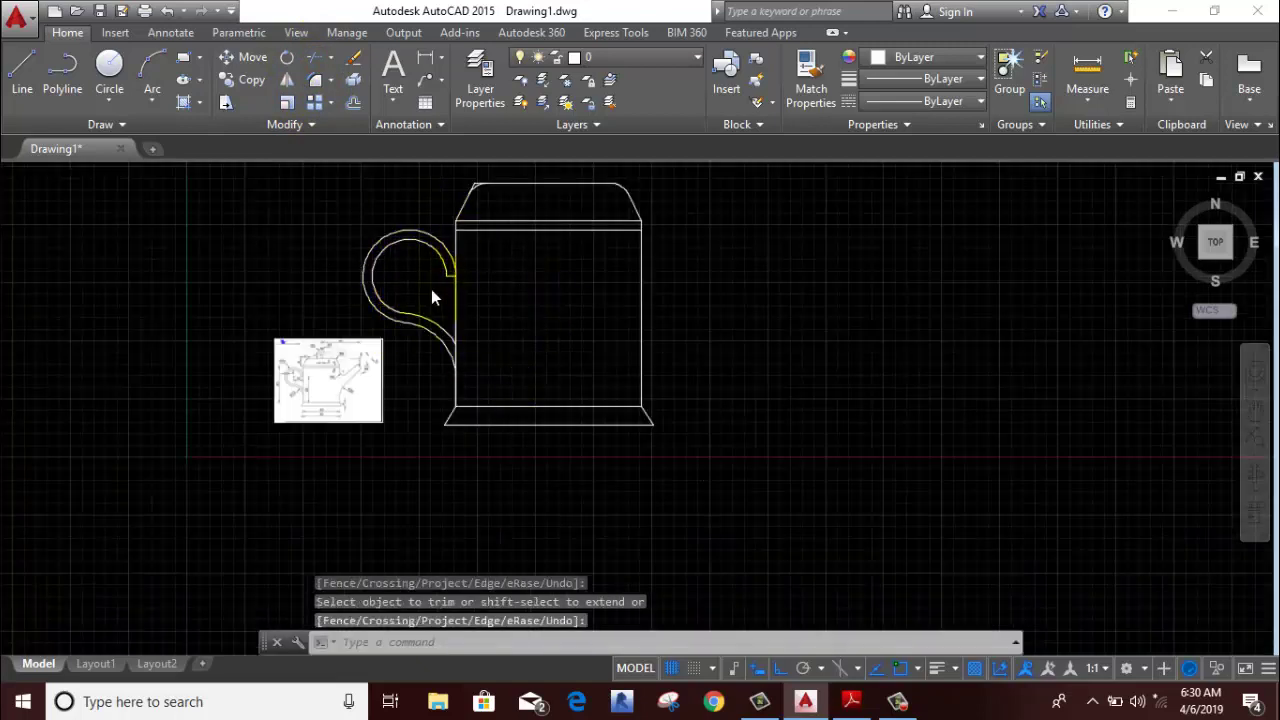
- Draw a 40-unit line right from the lid's top edge, dropping 8 units at its end
{"action": "scroll", "coordinate": [431, 289], "scroll_direction": "down", "scroll_amount": 2}
{"action": "scroll", "coordinate": [538, 263], "scroll_direction": "up", "scroll_amount": 1}
{"action": "scroll", "coordinate": [663, 329], "scroll_direction": "up", "scroll_amount": 2}
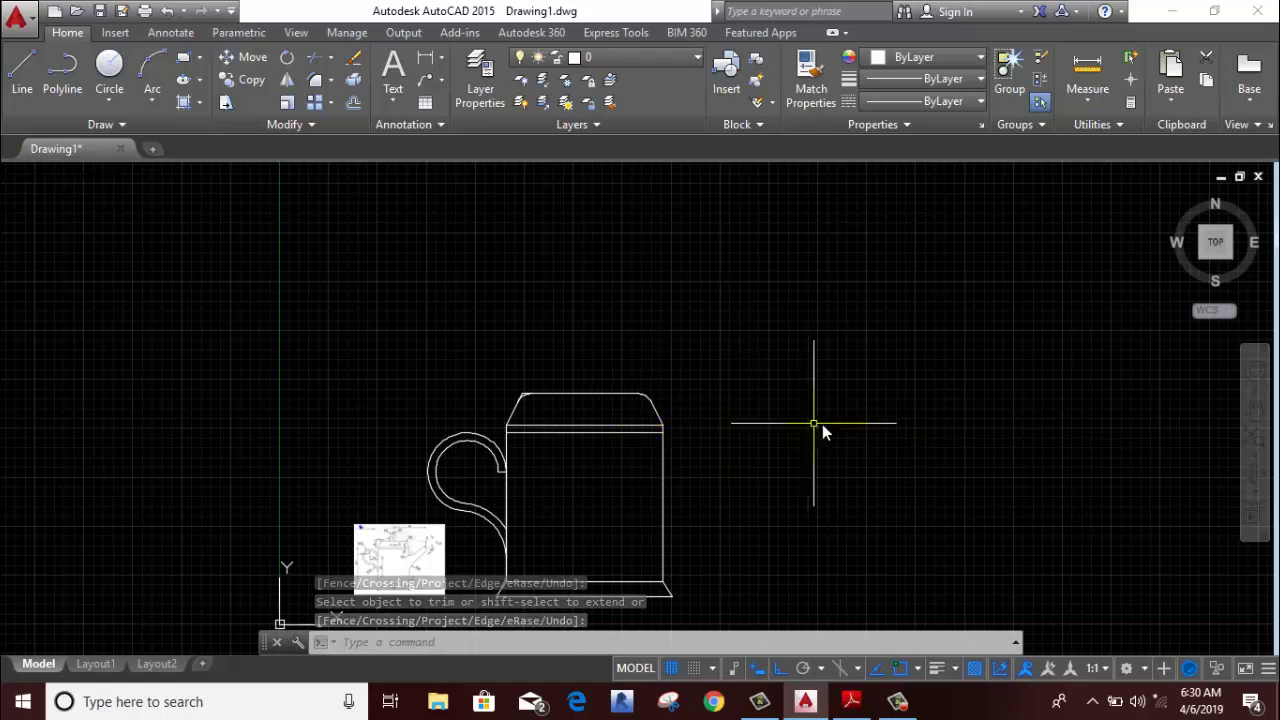
{"action": "scroll", "coordinate": [391, 443], "scroll_direction": "down", "scroll_amount": 2}
{"action": "scroll", "coordinate": [395, 500], "scroll_direction": "up", "scroll_amount": 3}
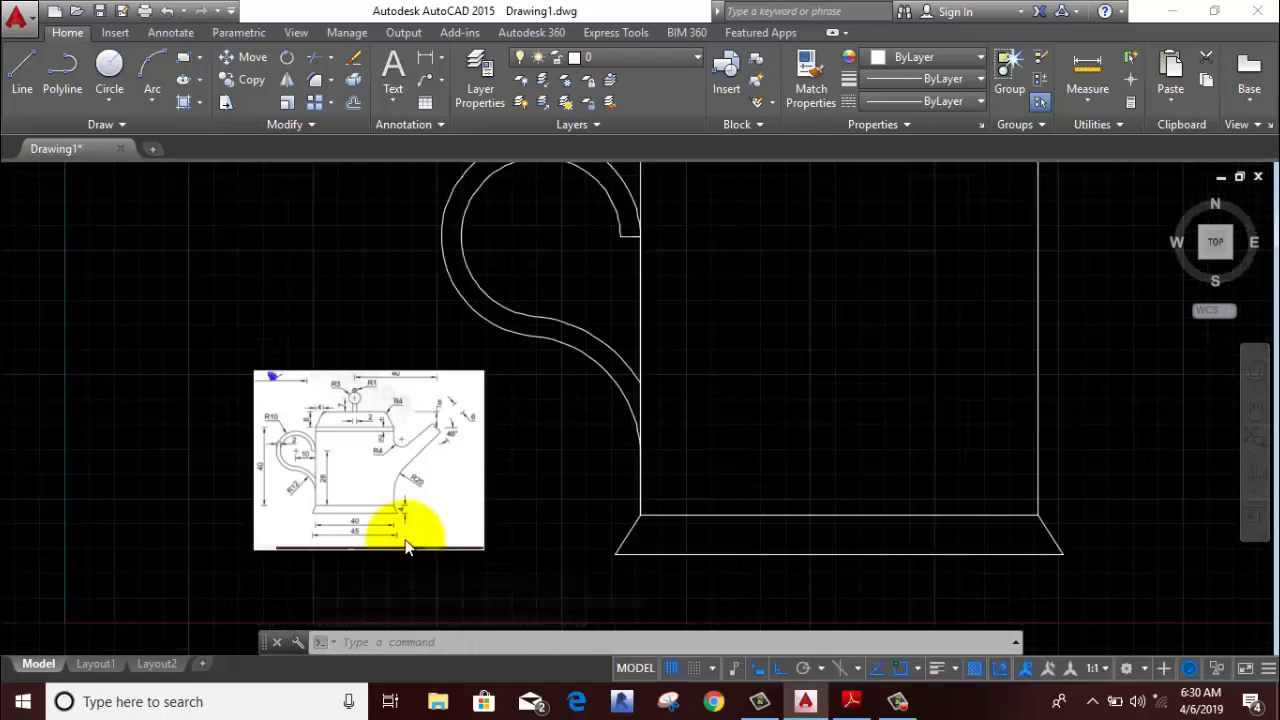
{"action": "scroll", "coordinate": [400, 523], "scroll_direction": "up", "scroll_amount": 2}
{"action": "scroll", "coordinate": [329, 243], "scroll_direction": "up", "scroll_amount": 2}
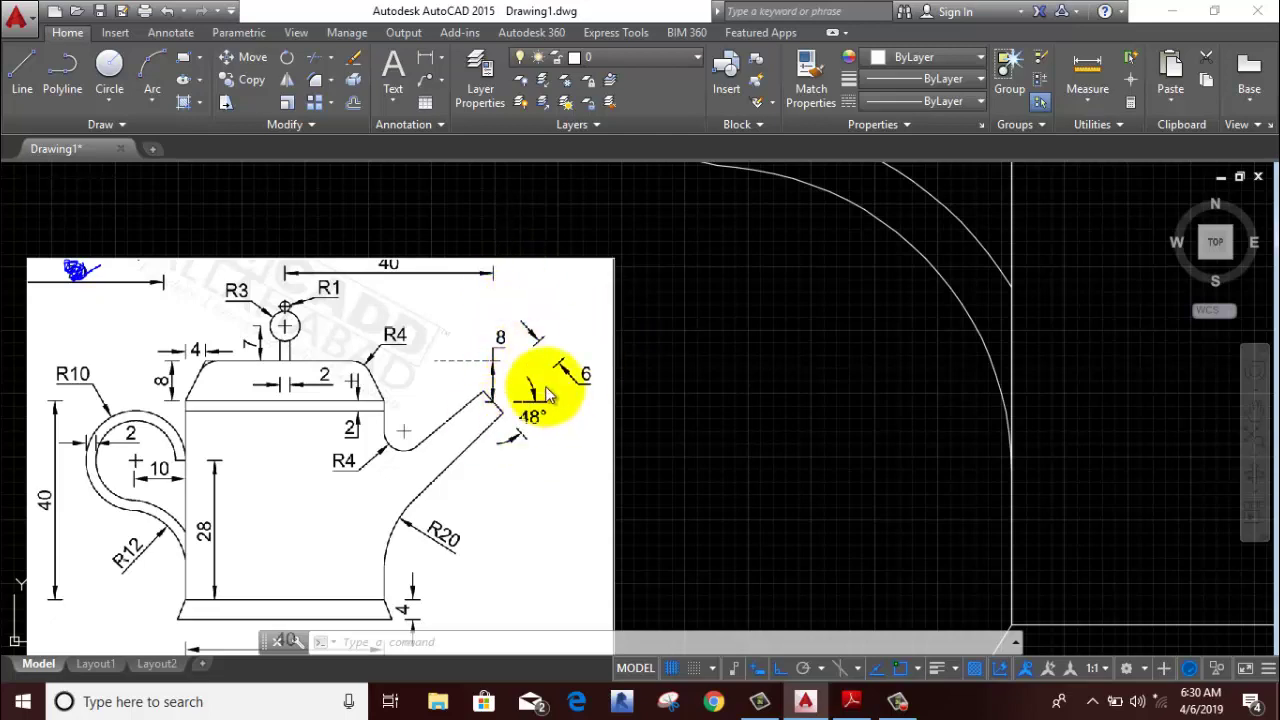
{"action": "scroll", "coordinate": [581, 405], "scroll_direction": "down", "scroll_amount": 2}
{"action": "scroll", "coordinate": [966, 294], "scroll_direction": "down", "scroll_amount": 2}
{"action": "scroll", "coordinate": [760, 429], "scroll_direction": "down", "scroll_amount": 2}
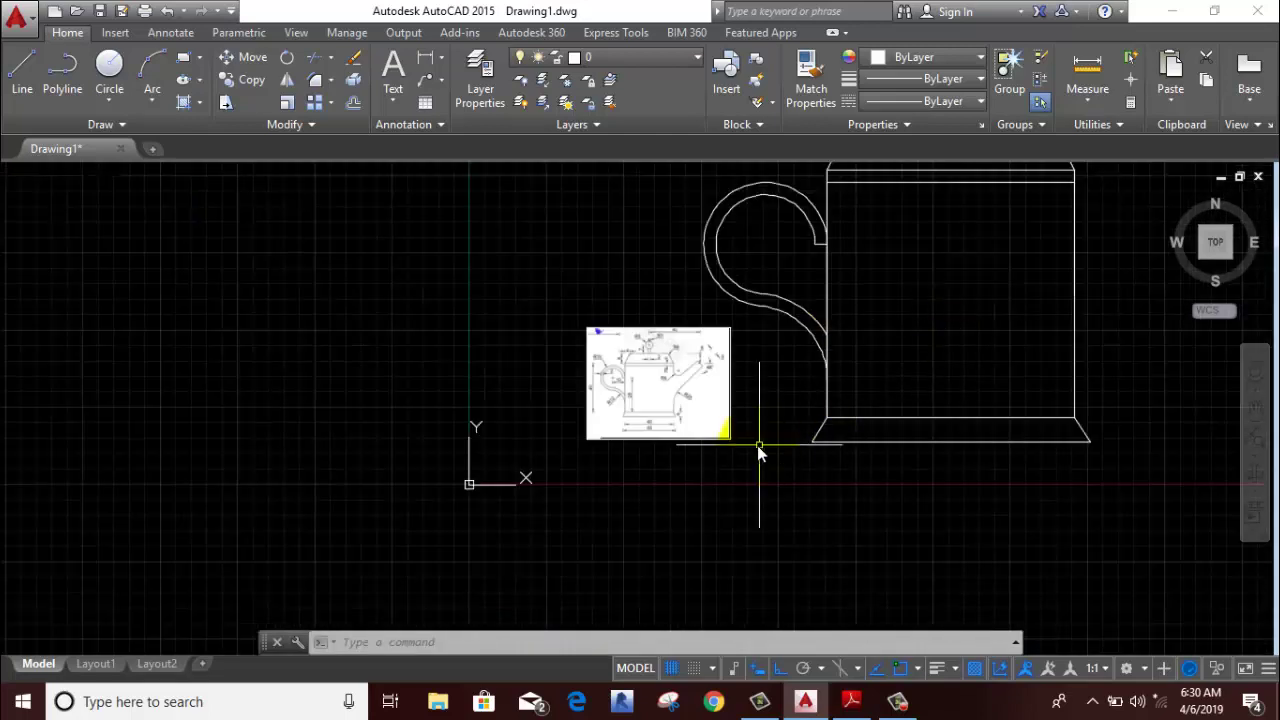
{"action": "scroll", "coordinate": [897, 386], "scroll_direction": "down", "scroll_amount": 4}
{"action": "scroll", "coordinate": [914, 332], "scroll_direction": "up", "scroll_amount": 4}
{"action": "middle_click_drag", "start_coordinate": [914, 330], "coordinate": [771, 344]}
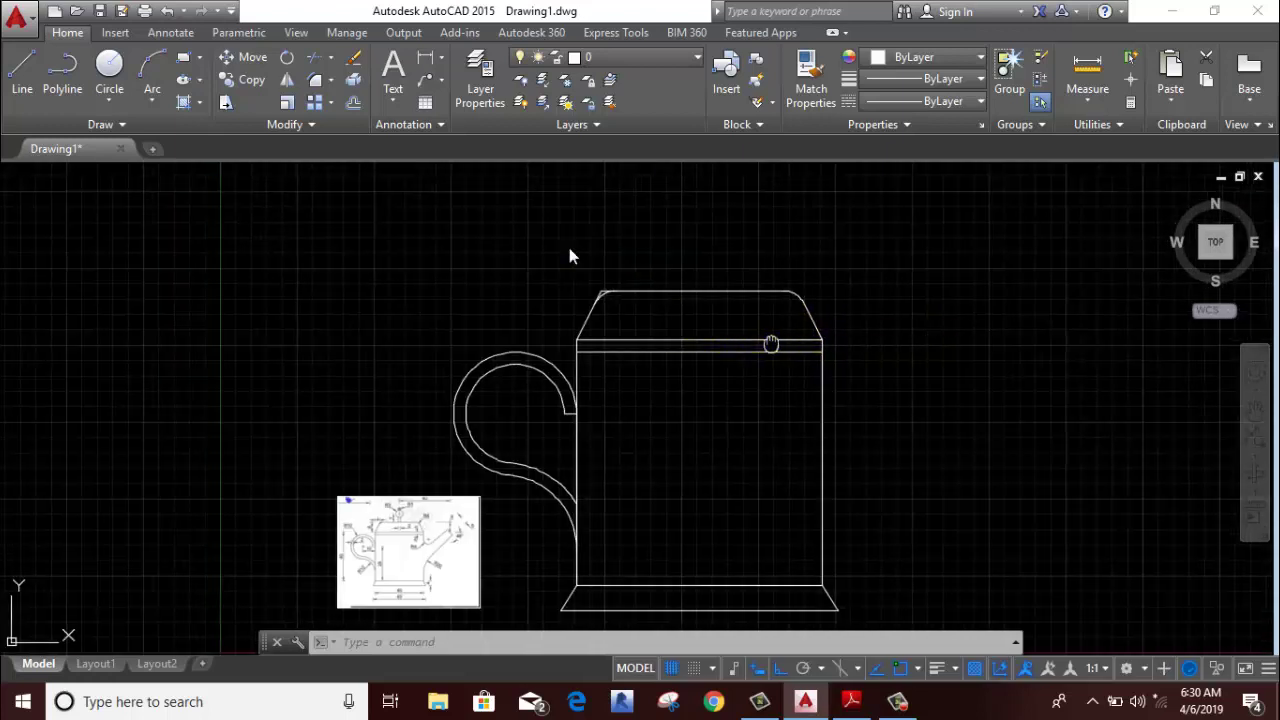
{"action": "left_click", "coordinate": [22, 72]}
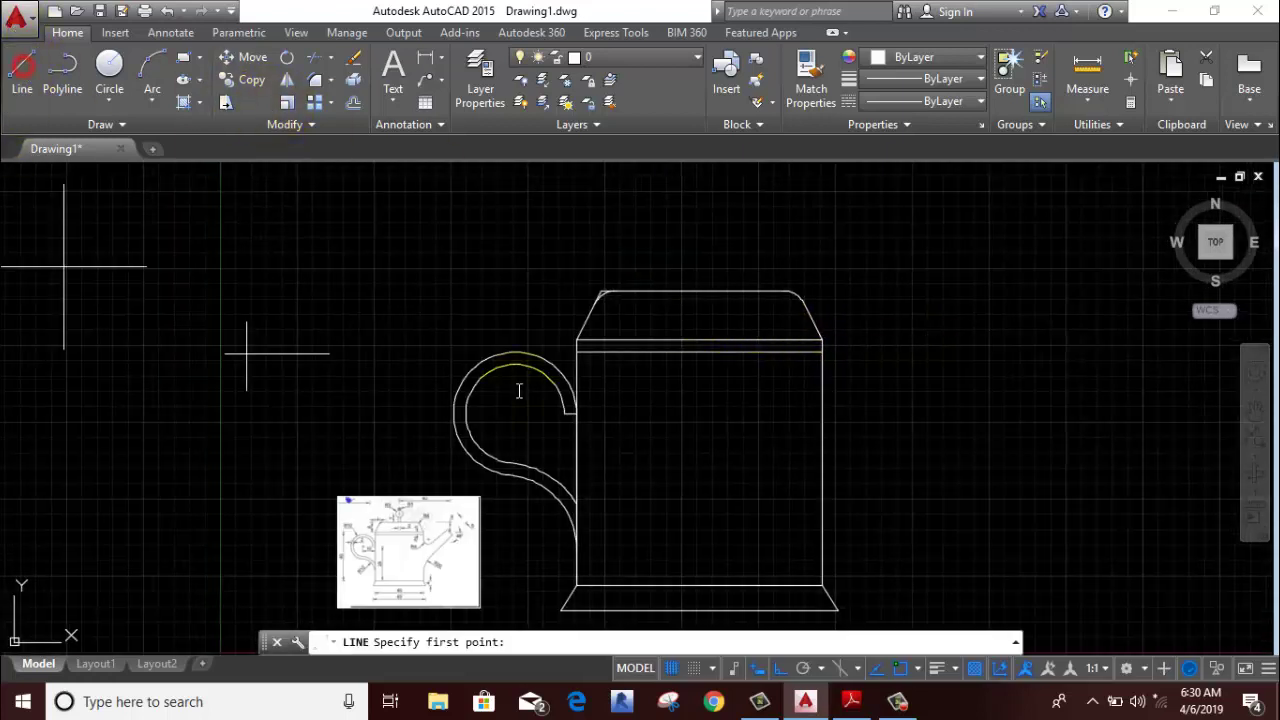
{"action": "left_click", "coordinate": [692, 294]}
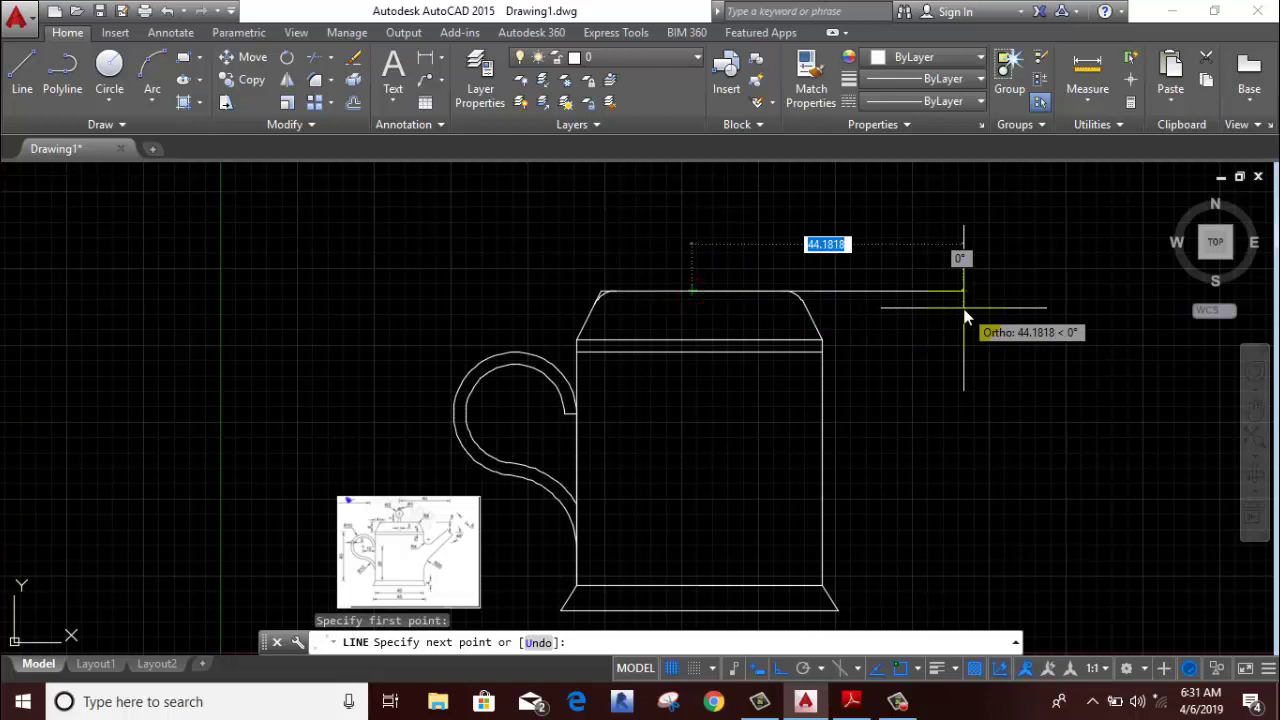
{"action": "type", "text": "40"}
{"action": "key", "text": "Return"}
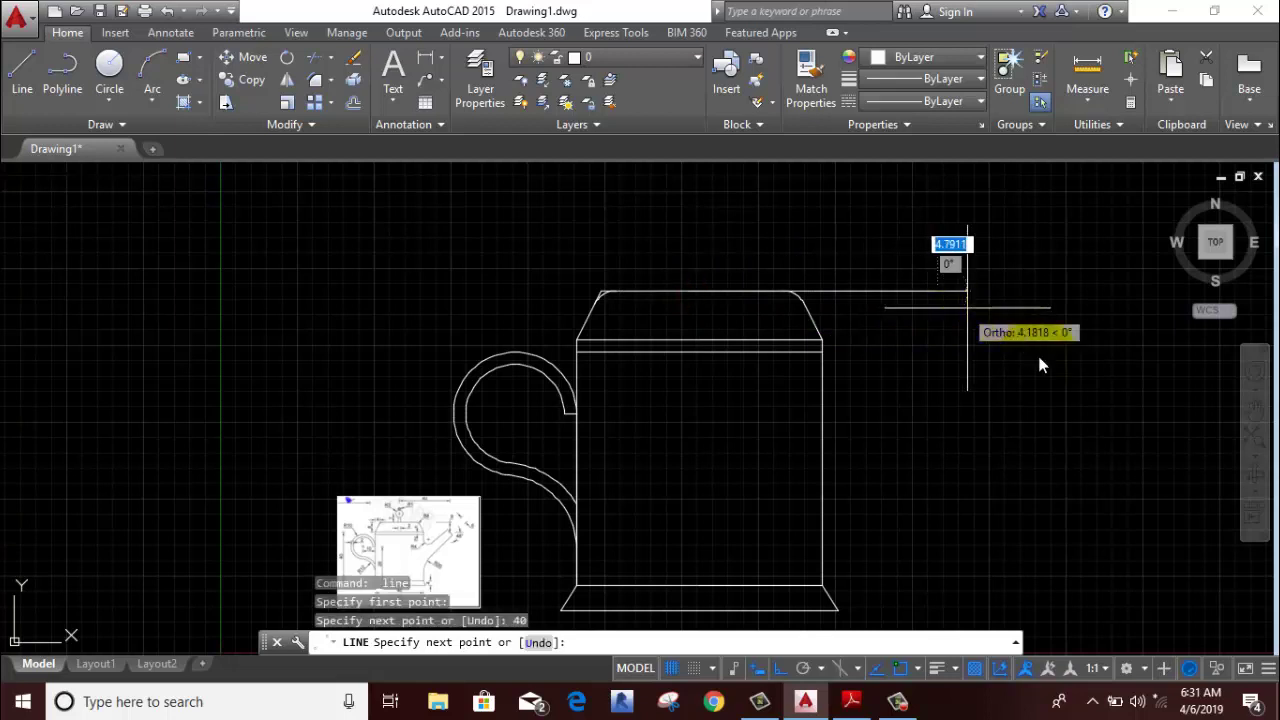
{"action": "type", "text": "8"}
{"action": "key", "text": "Return"}
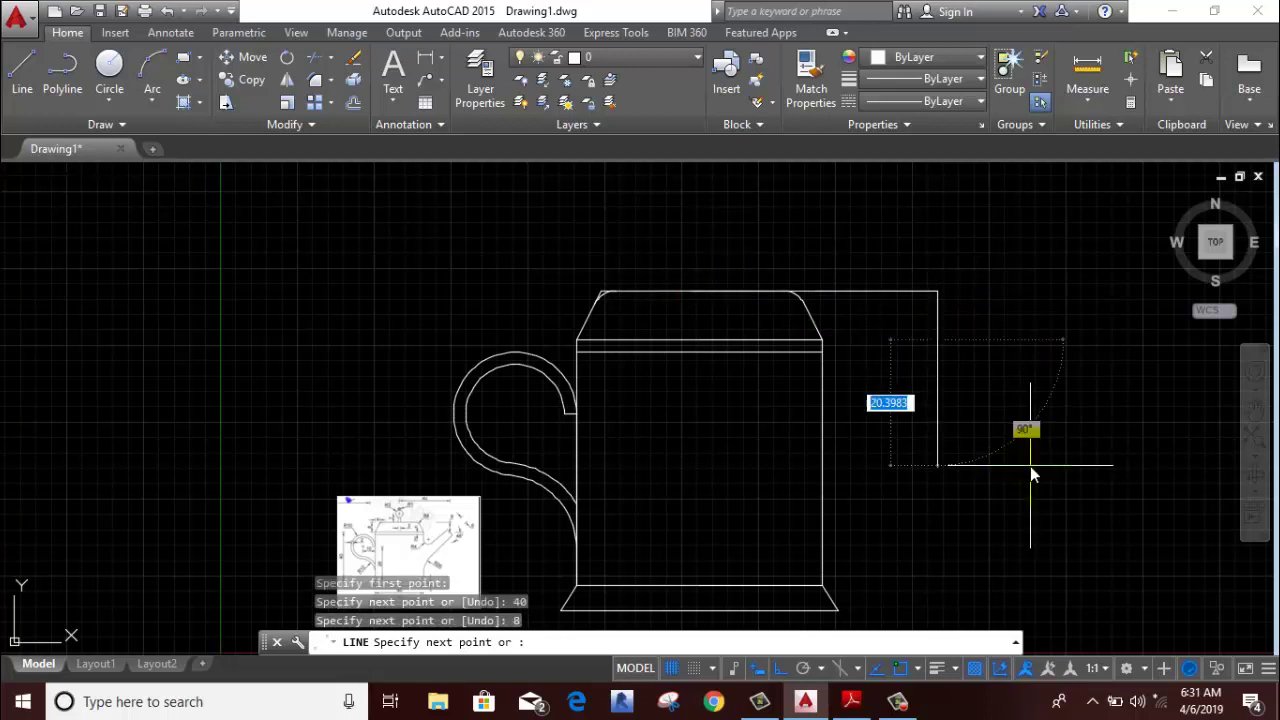
{"action": "right_click", "coordinate": [1052, 312]}
{"action": "left_click", "coordinate": [1080, 322]}
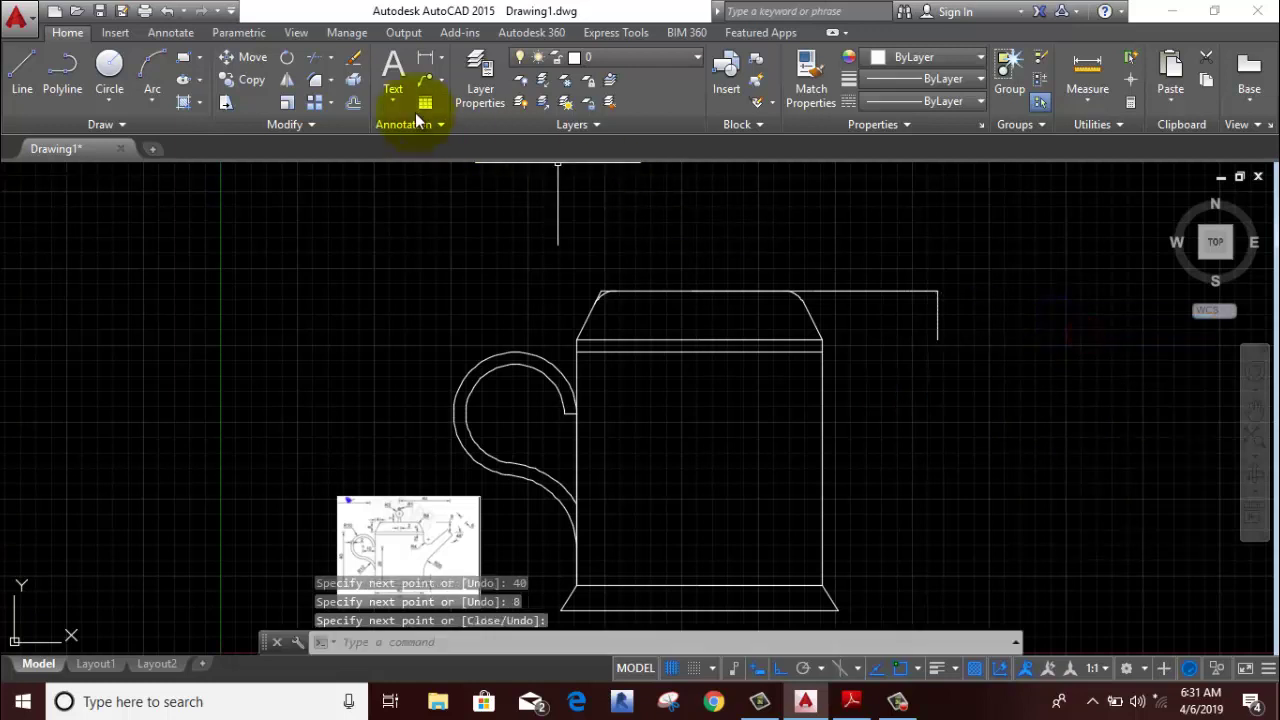
- Place a 48° construction line through the bottom of the 8-unit drop
{"action": "left_click", "coordinate": [98, 75]}
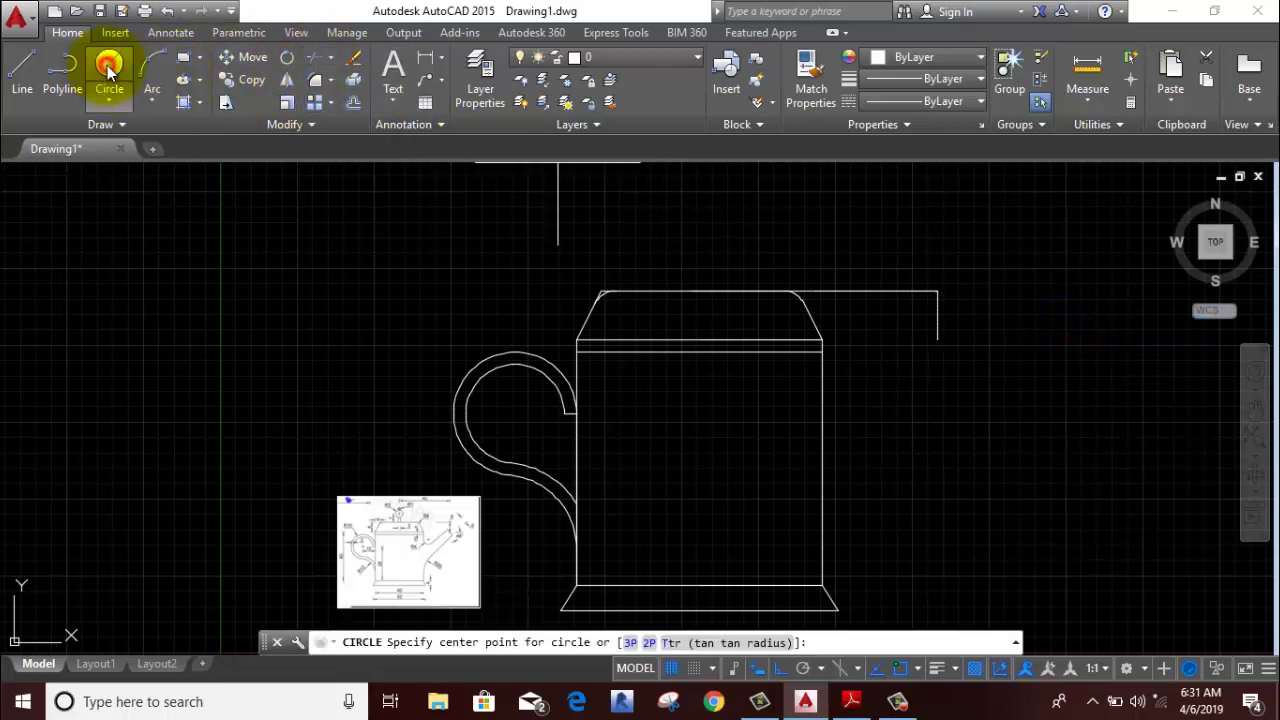
{"action": "left_click", "coordinate": [66, 126]}
{"action": "left_click", "coordinate": [71, 151]}
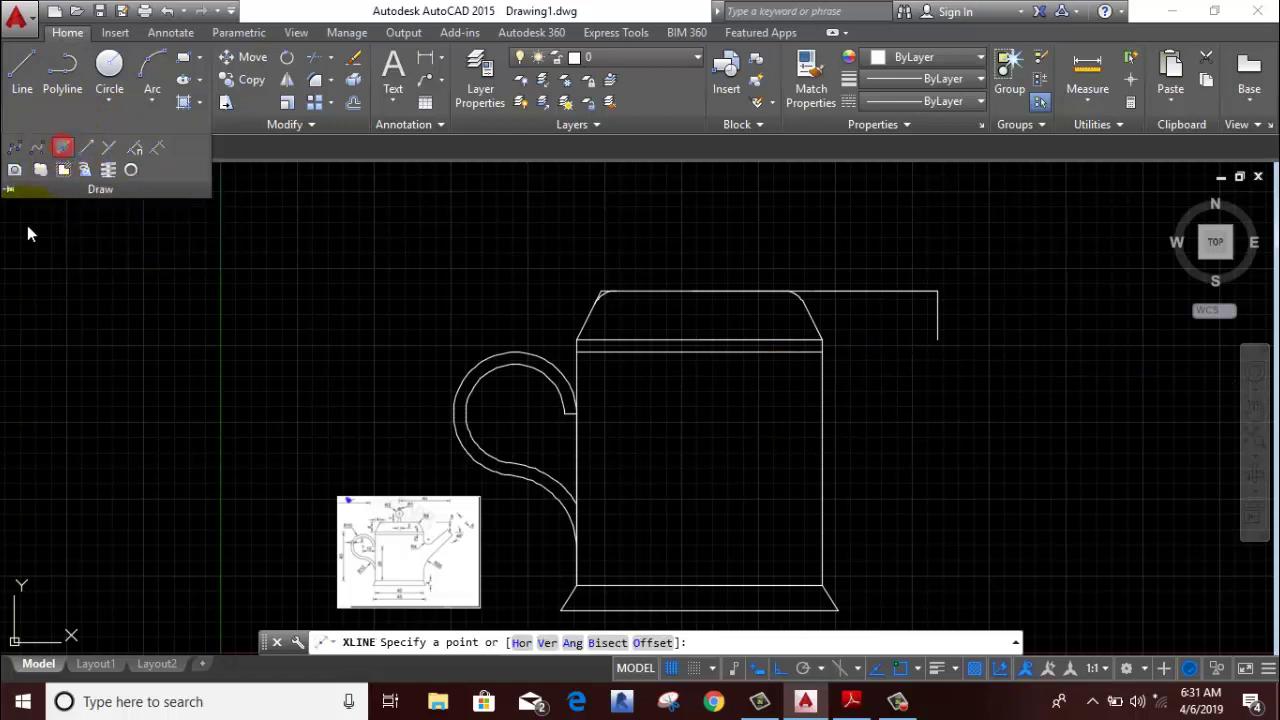
{"action": "right_click", "coordinate": [297, 309]}
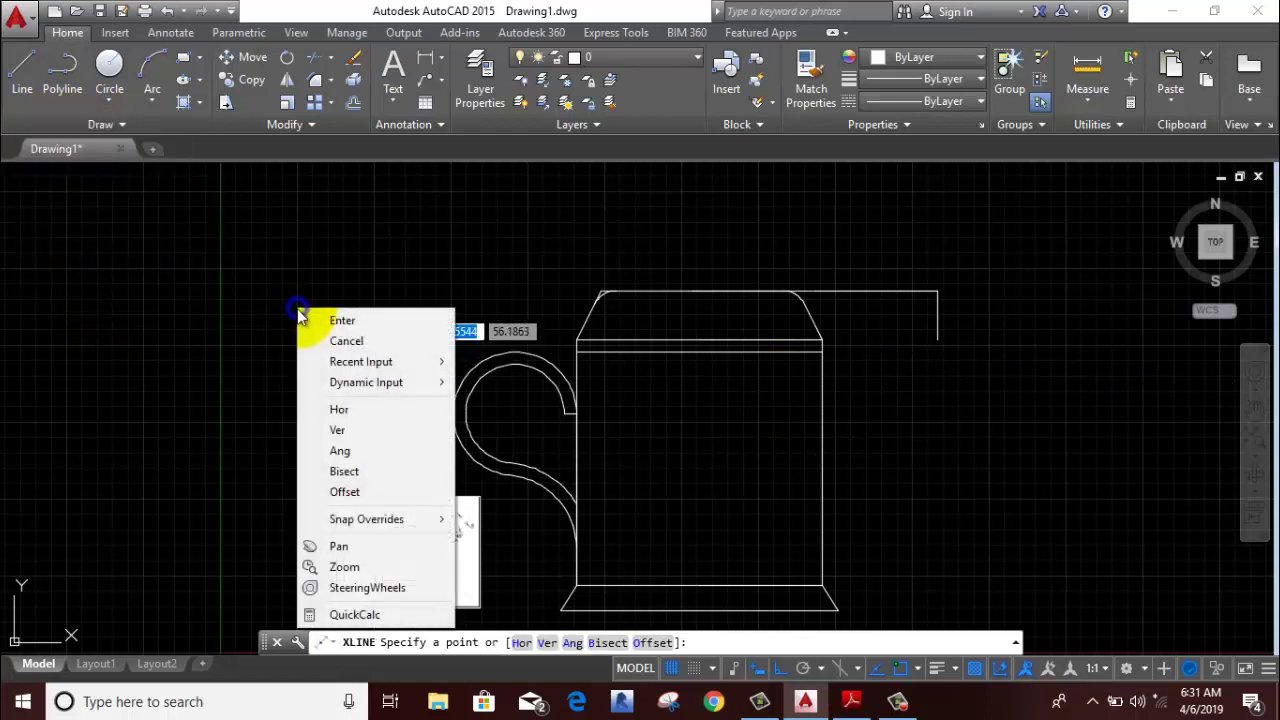
{"action": "left_click", "coordinate": [345, 451]}
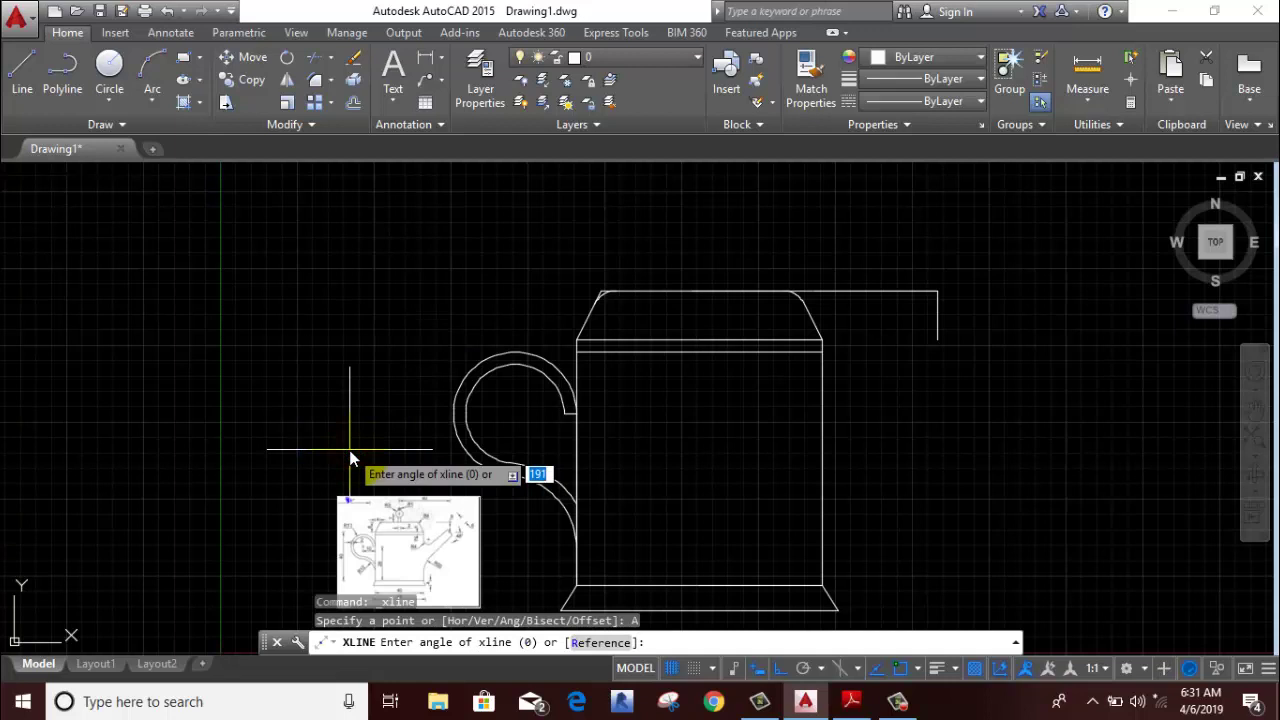
{"action": "type", "text": "48"}
{"action": "key", "text": "Return"}
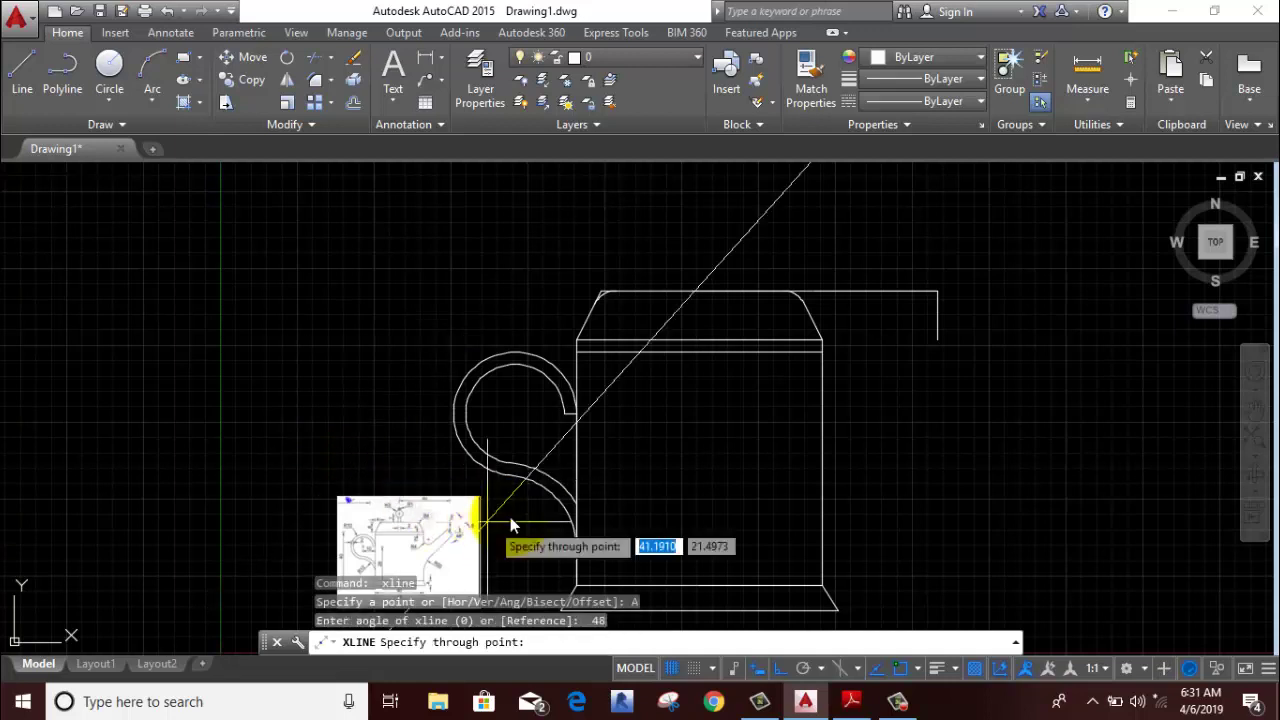
{"action": "left_click", "coordinate": [937, 345]}
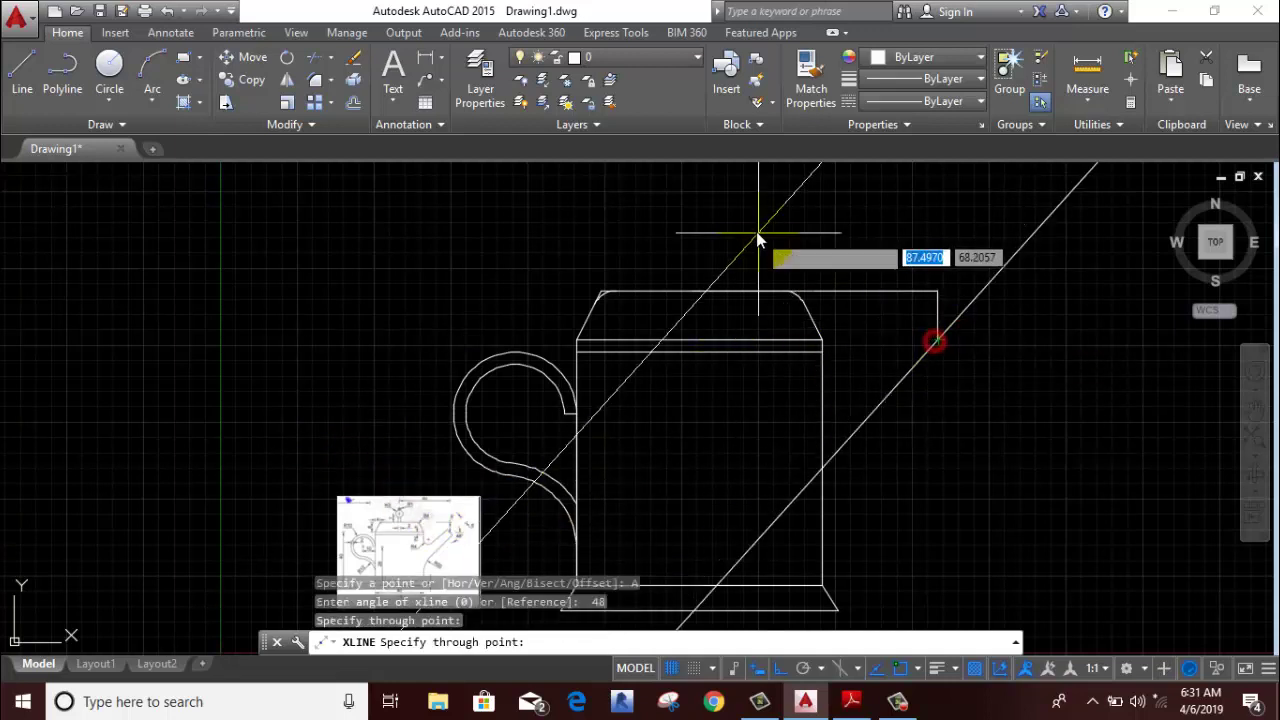
{"action": "key", "text": "Return"}
- Trim the construction line's excess beyond the spout corner
{"action": "left_click", "coordinate": [312, 58]}
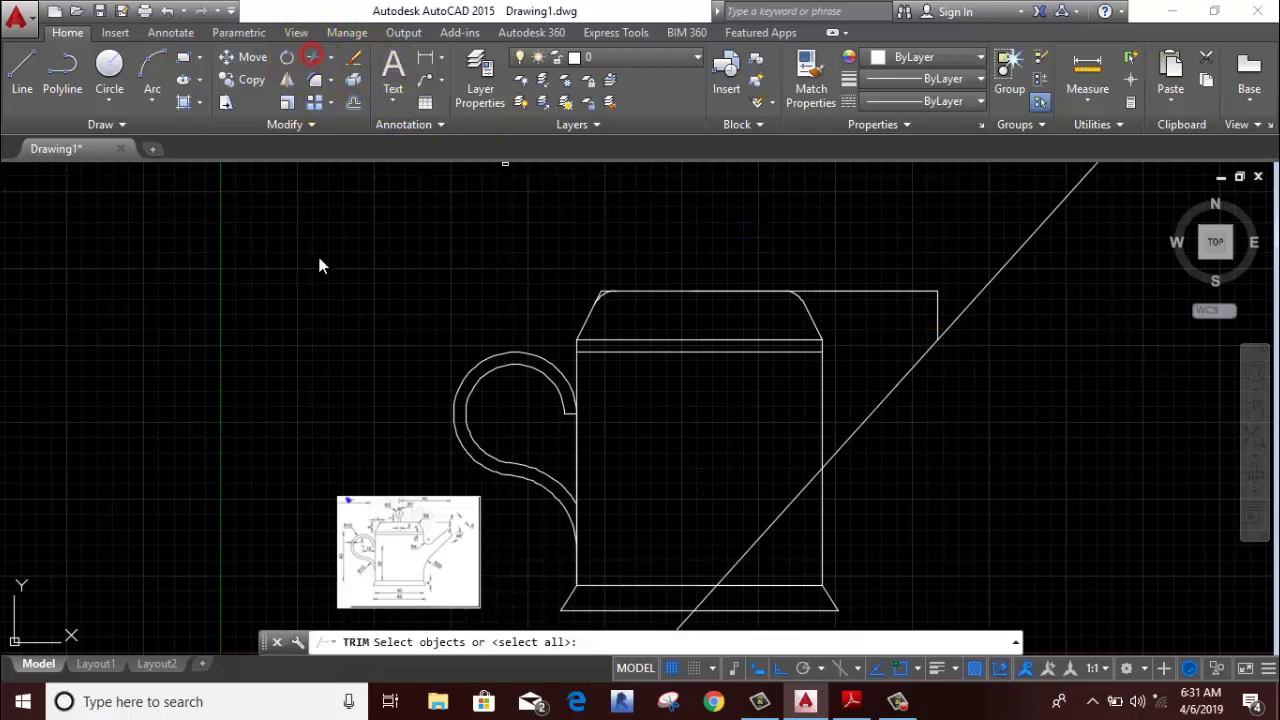
{"action": "right_click", "coordinate": [309, 272]}
{"action": "left_click", "coordinate": [1060, 277]}
{"action": "left_click", "coordinate": [965, 220]}
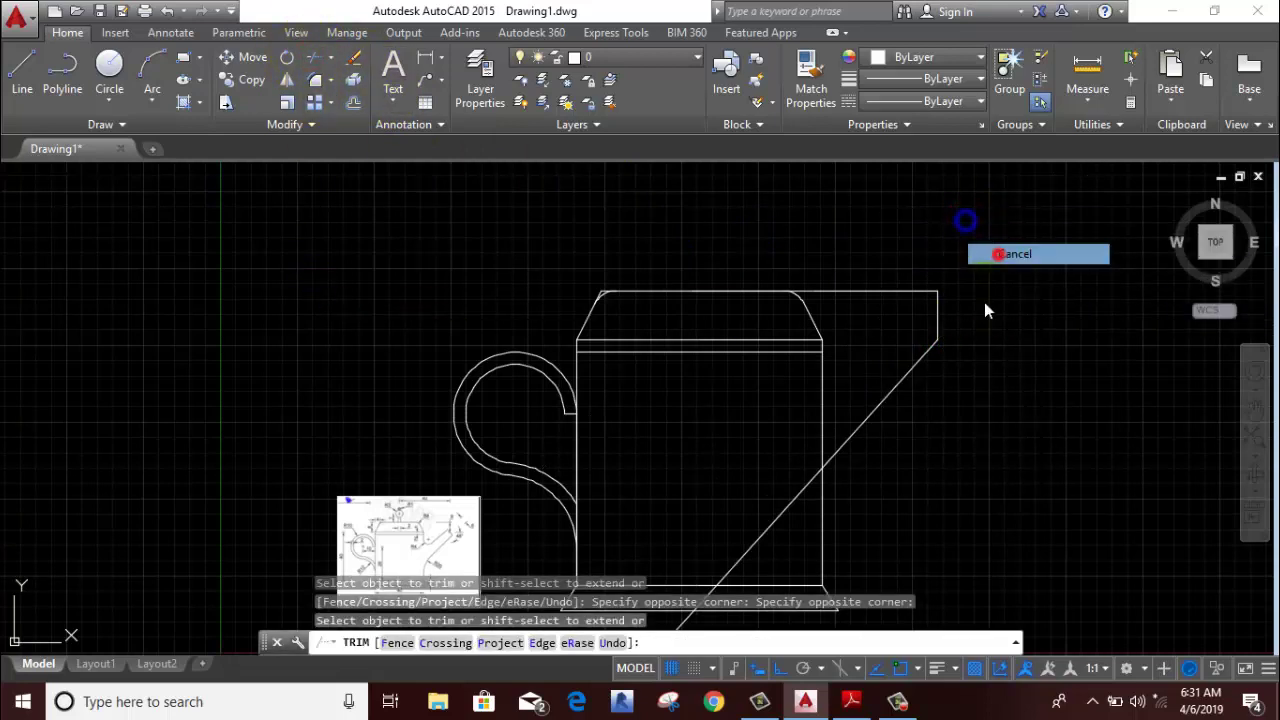
{"action": "key", "text": "Escape"}
- Offset the diagonal spout line 3 units to both sides
{"action": "left_click", "coordinate": [917, 434]}
{"action": "scroll", "coordinate": [898, 371], "scroll_direction": "down", "scroll_amount": 4}
{"action": "scroll", "coordinate": [910, 400], "scroll_direction": "up", "scroll_amount": 4}
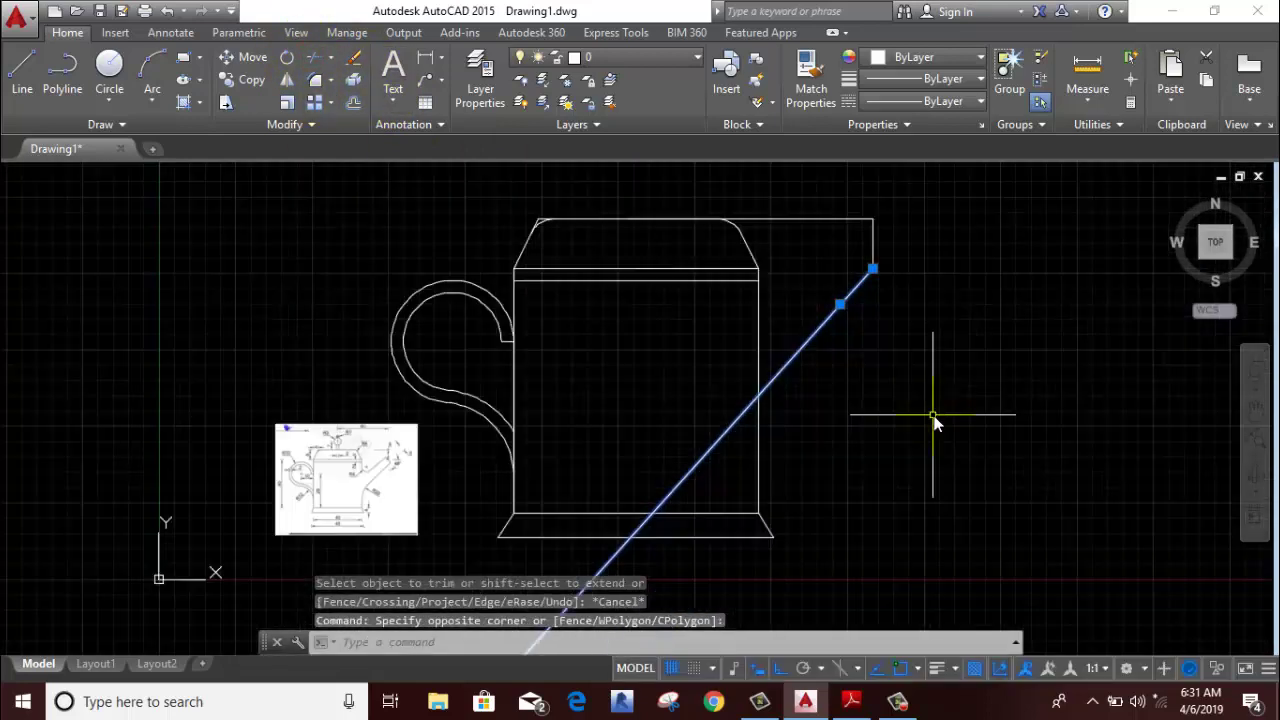
{"action": "middle_click_drag", "start_coordinate": [850, 405], "coordinate": [620, 415]}
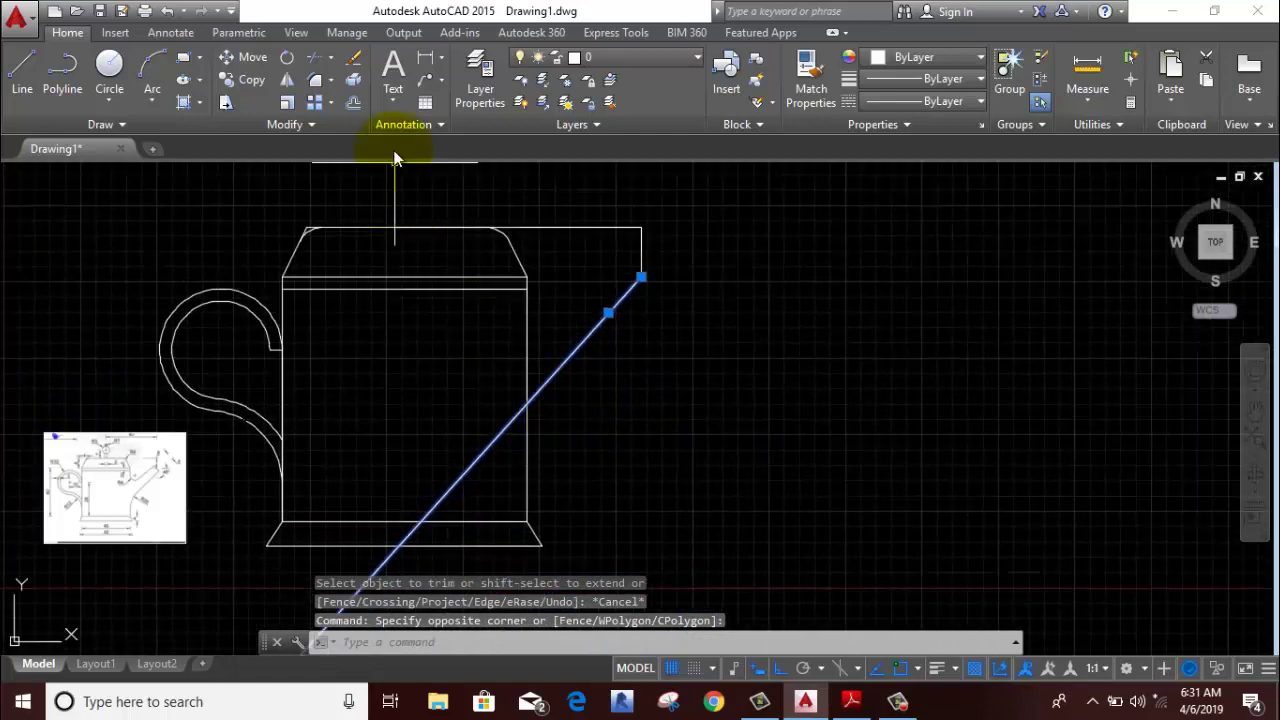
{"action": "left_click", "coordinate": [355, 105]}
{"action": "left_click", "coordinate": [688, 388]}
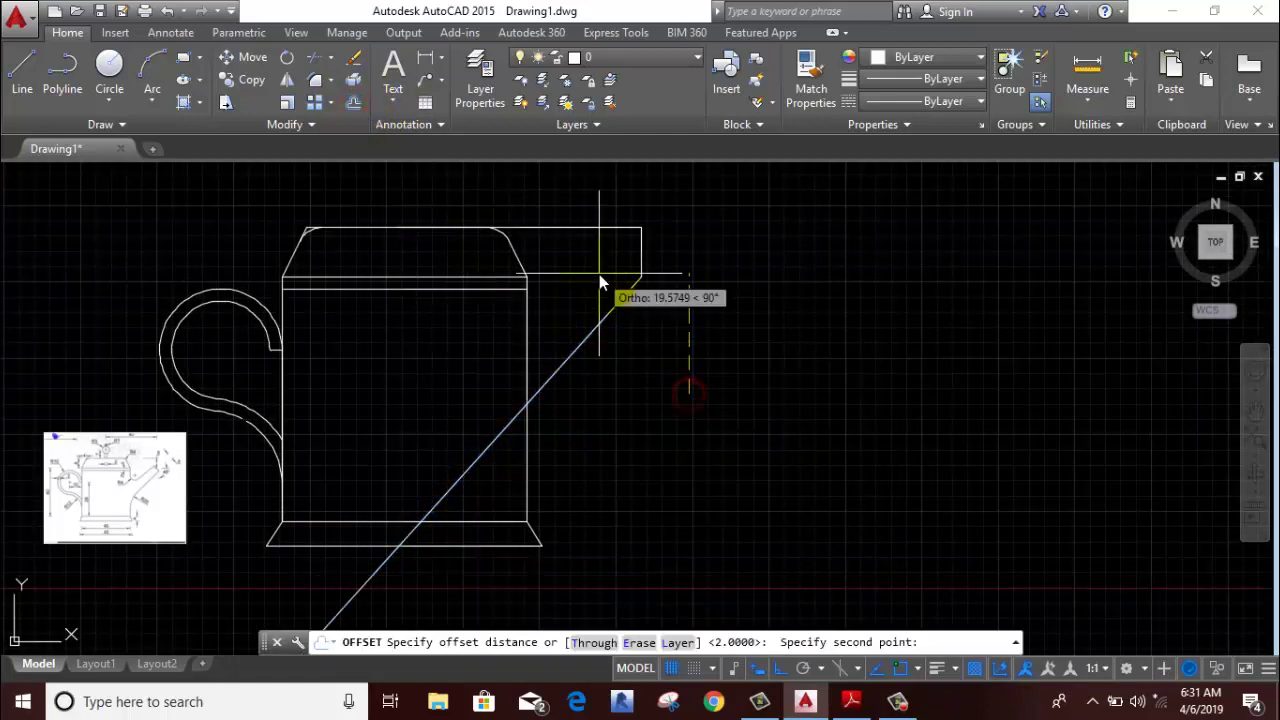
{"action": "type", "text": "3"}
{"action": "key", "text": "Return"}
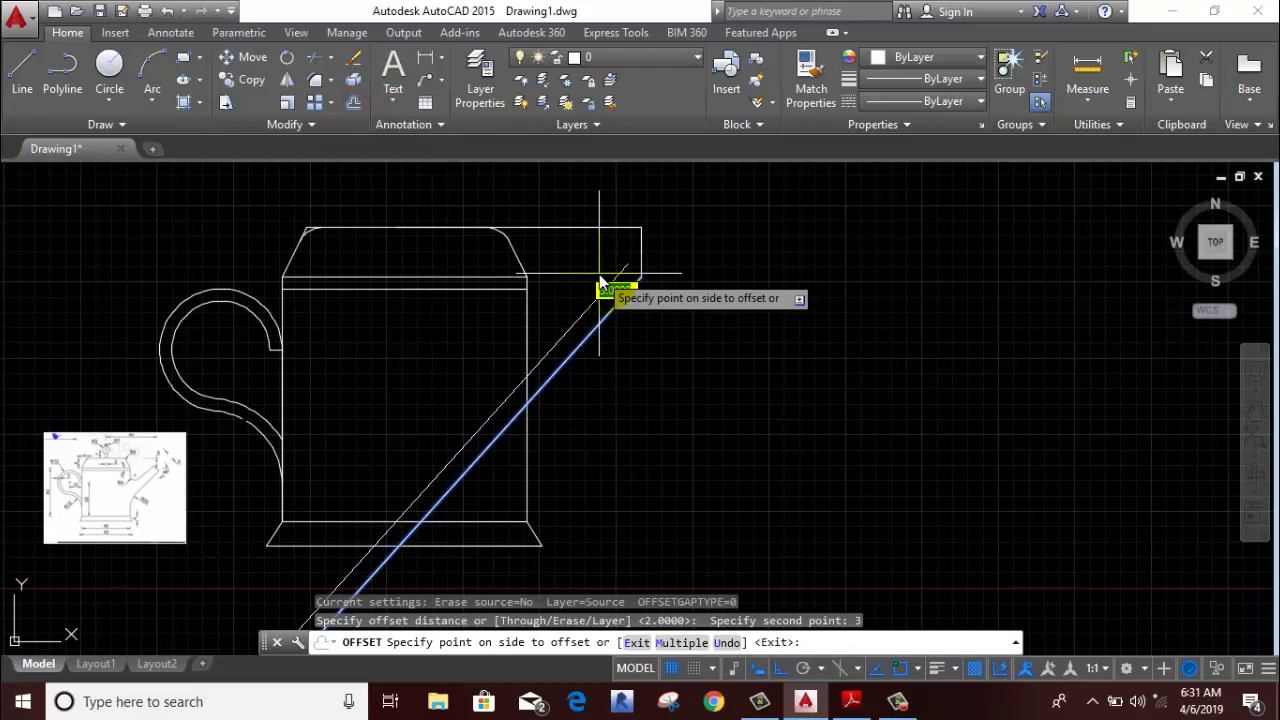
{"action": "left_click", "coordinate": [584, 260]}
{"action": "left_click", "coordinate": [607, 313]}
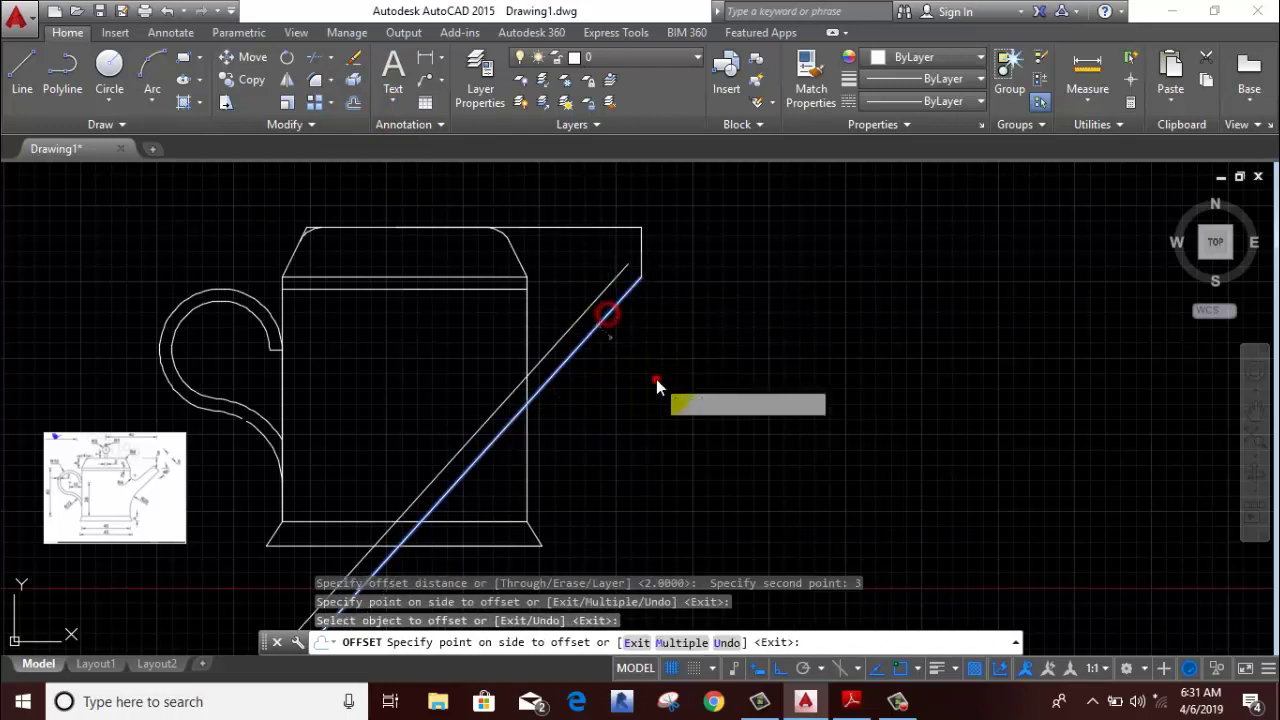
{"action": "left_click", "coordinate": [656, 379]}
{"action": "right_click", "coordinate": [688, 288]}
{"action": "left_click", "coordinate": [708, 320]}
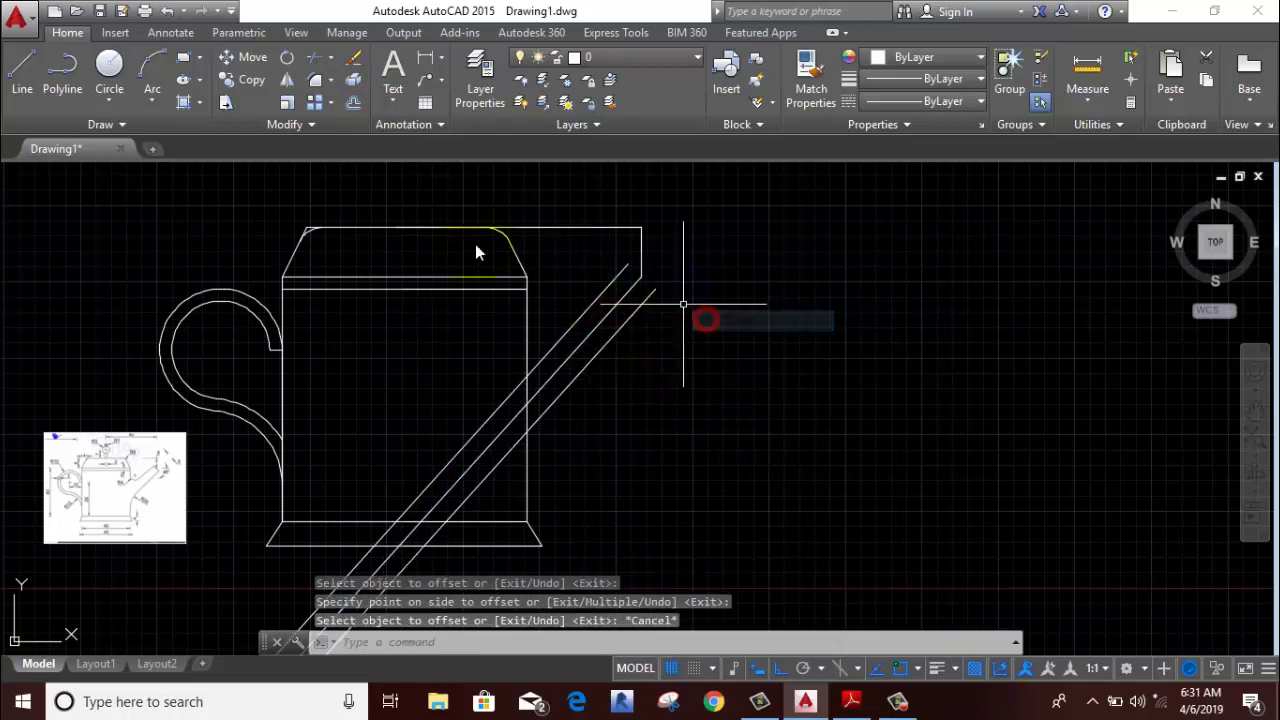
- Try a radius-20 fillet between the inner diagonal and the body side, then undo it
{"action": "left_click", "coordinate": [311, 86]}
{"action": "right_click", "coordinate": [790, 255]}
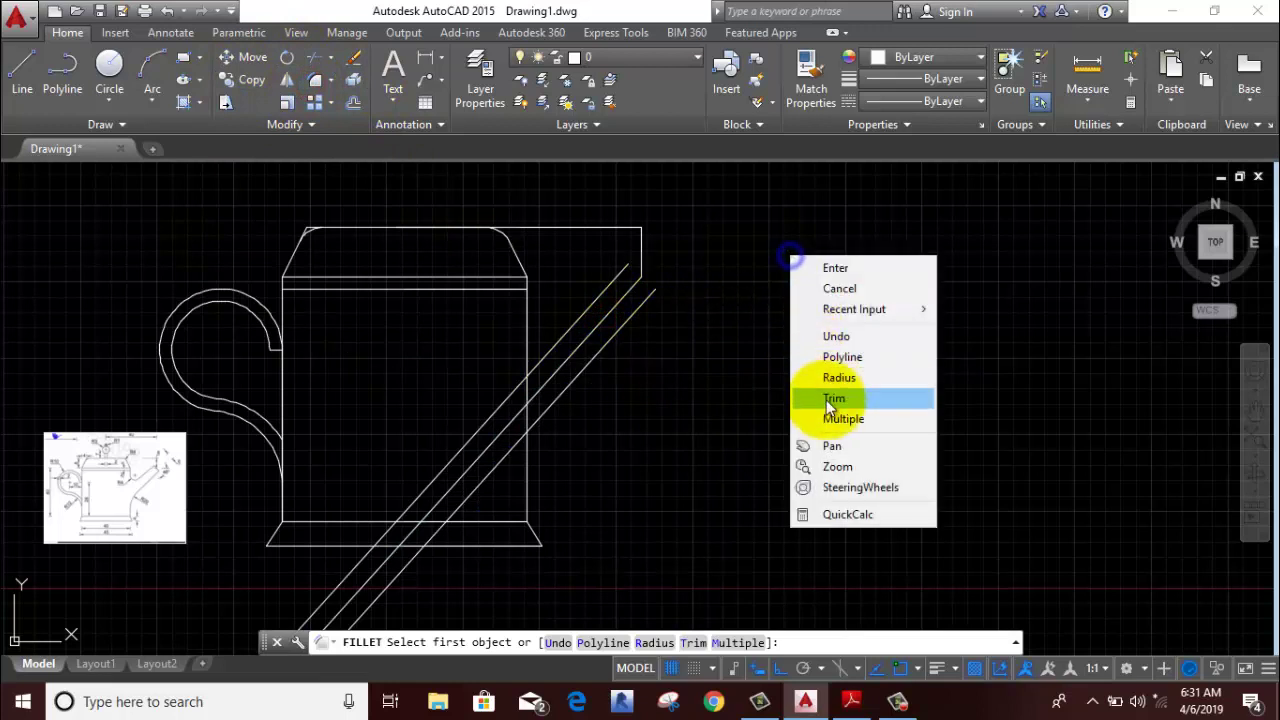
{"action": "left_click", "coordinate": [837, 380]}
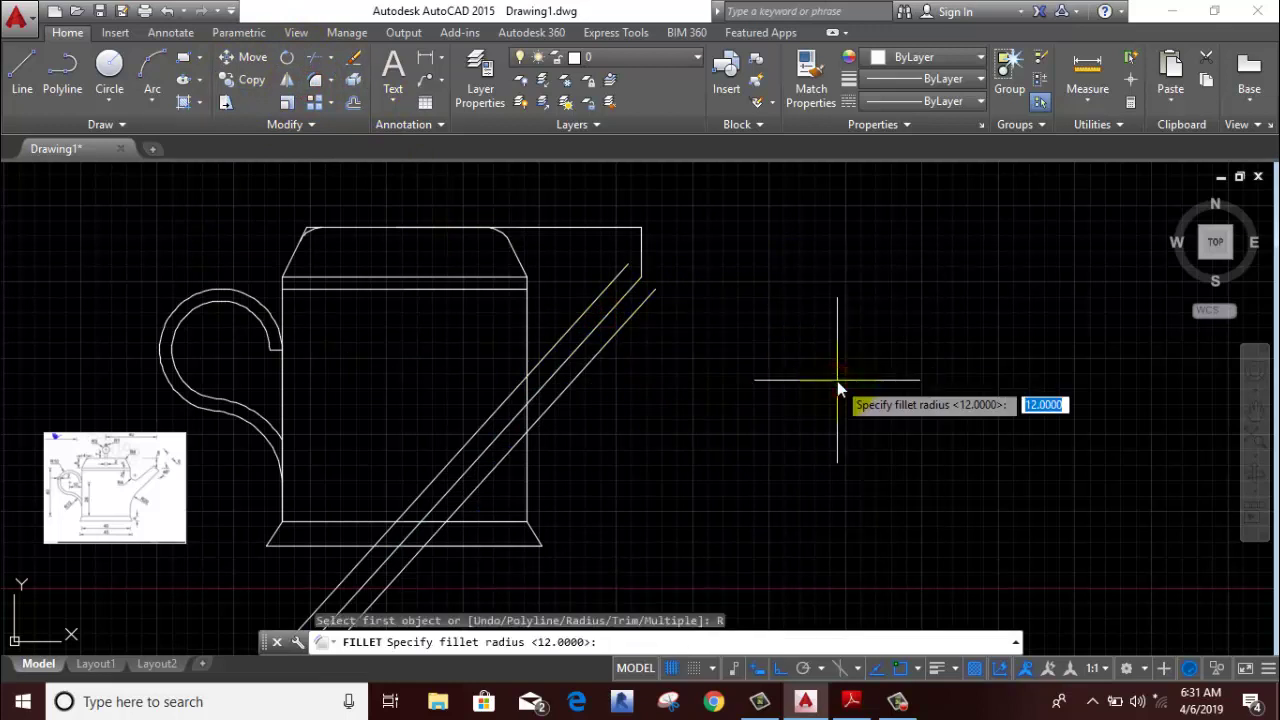
{"action": "type", "text": "20"}
{"action": "key", "text": "Return"}
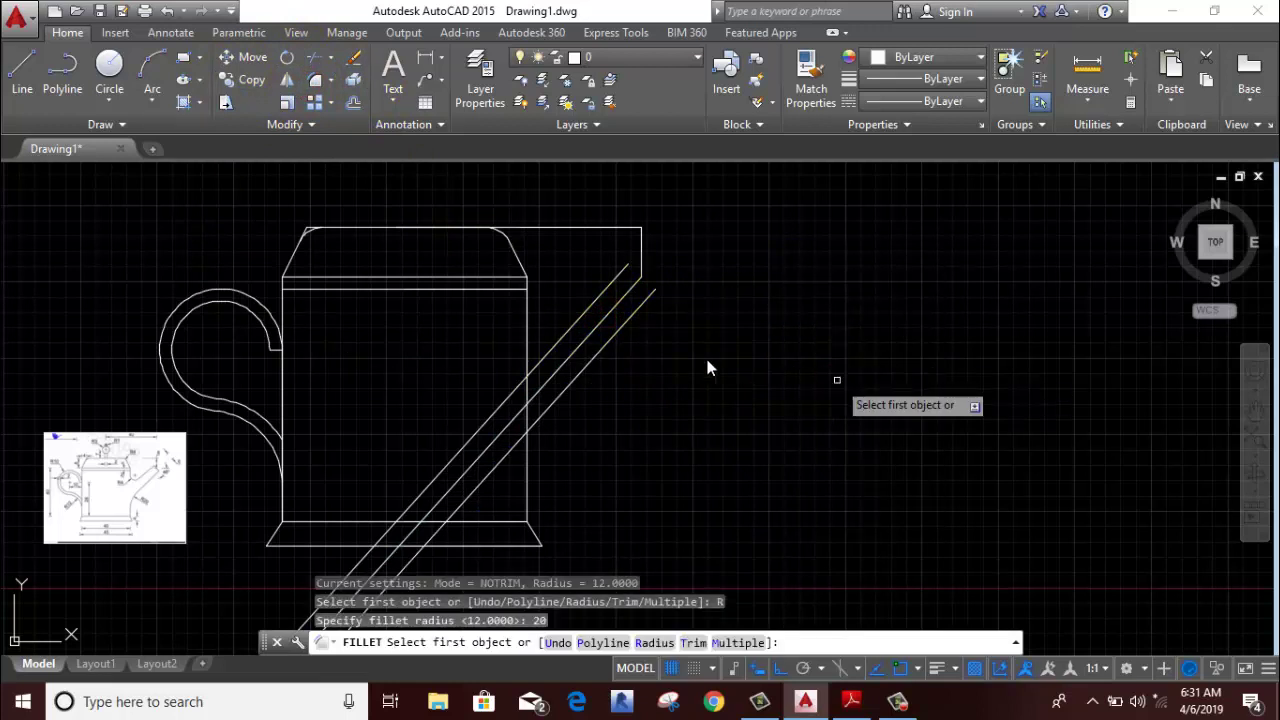
{"action": "scroll", "coordinate": [122, 557], "scroll_direction": "up", "scroll_amount": 3}
{"action": "scroll", "coordinate": [122, 557], "scroll_direction": "up", "scroll_amount": 3}
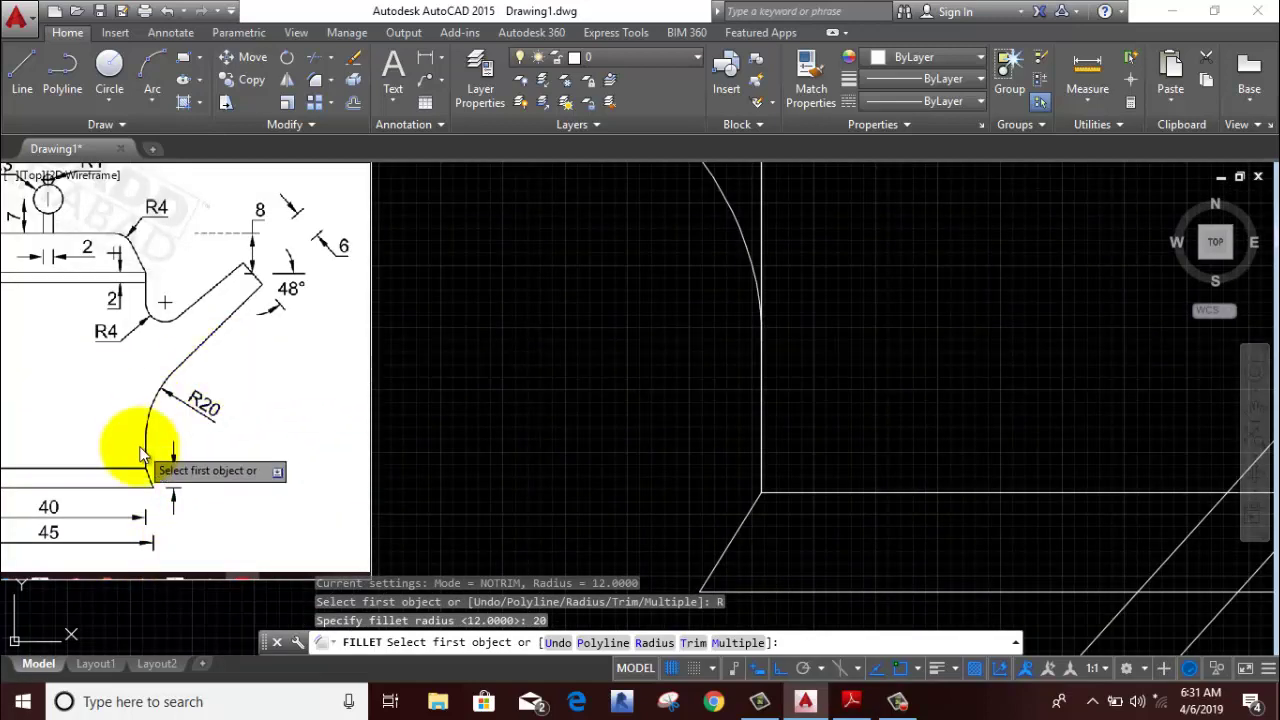
{"action": "scroll", "coordinate": [200, 365], "scroll_direction": "down", "scroll_amount": 5}
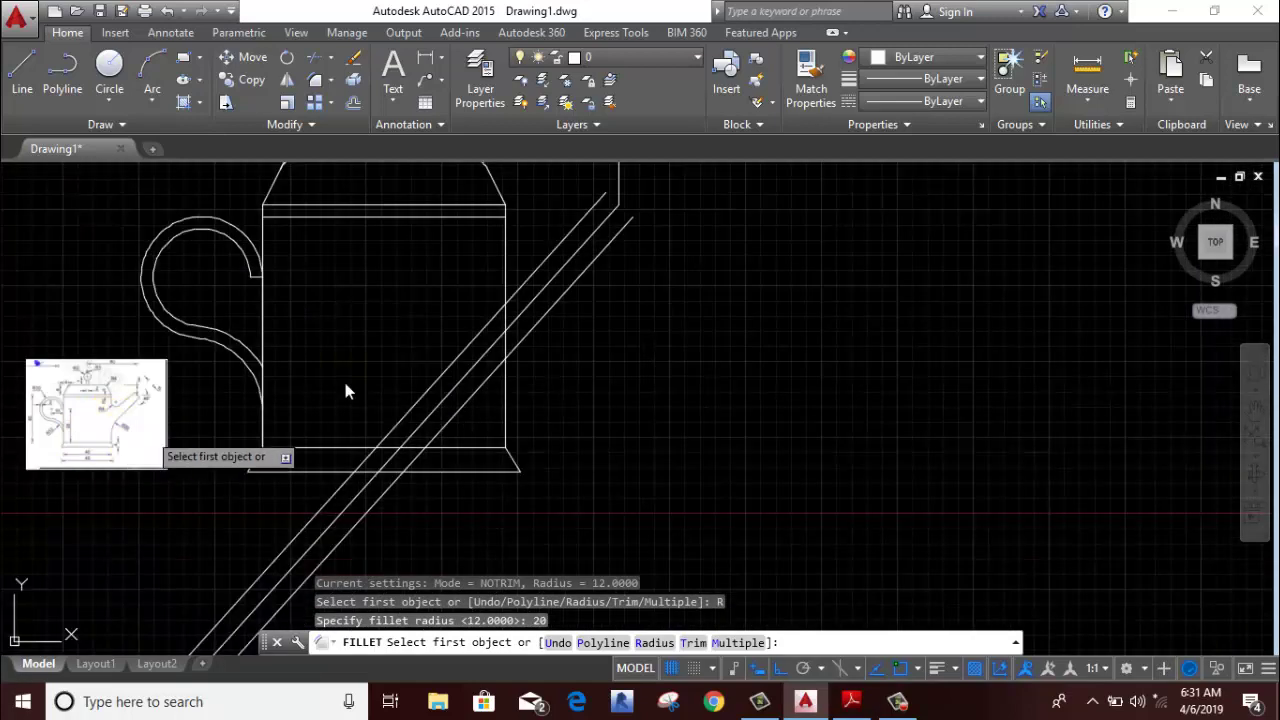
{"action": "left_click", "coordinate": [548, 313]}
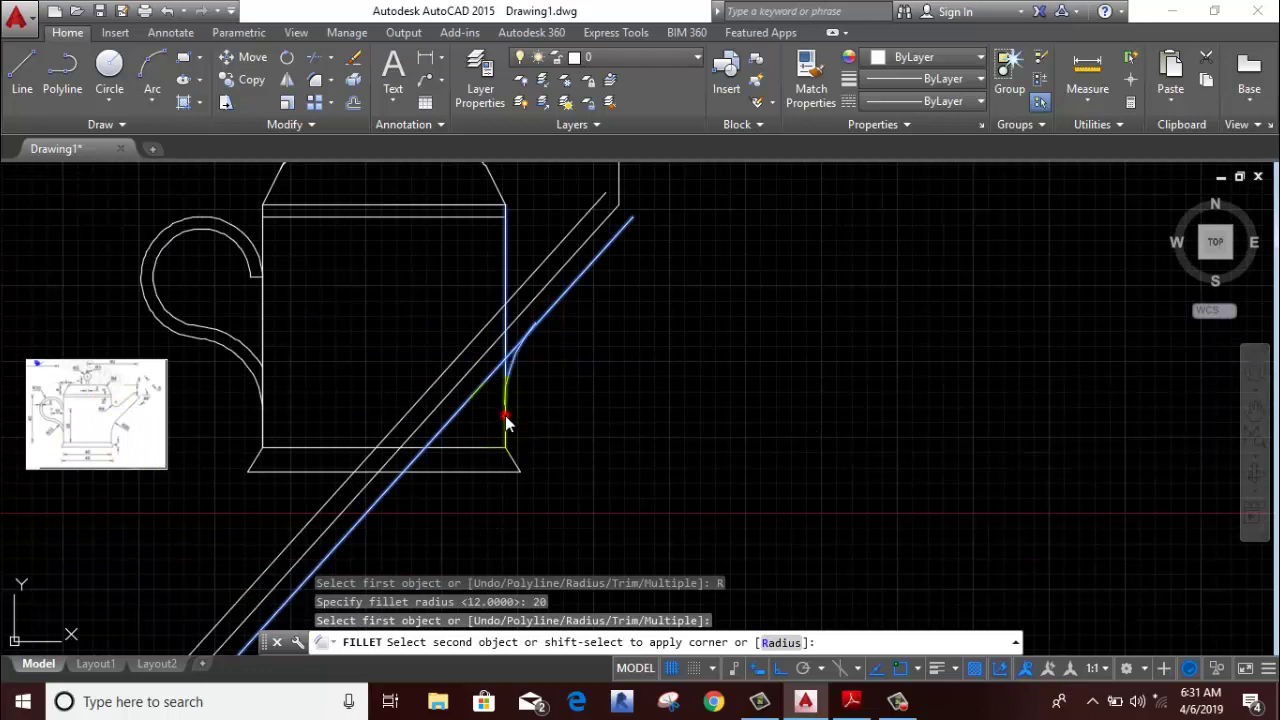
{"action": "left_click", "coordinate": [505, 415]}
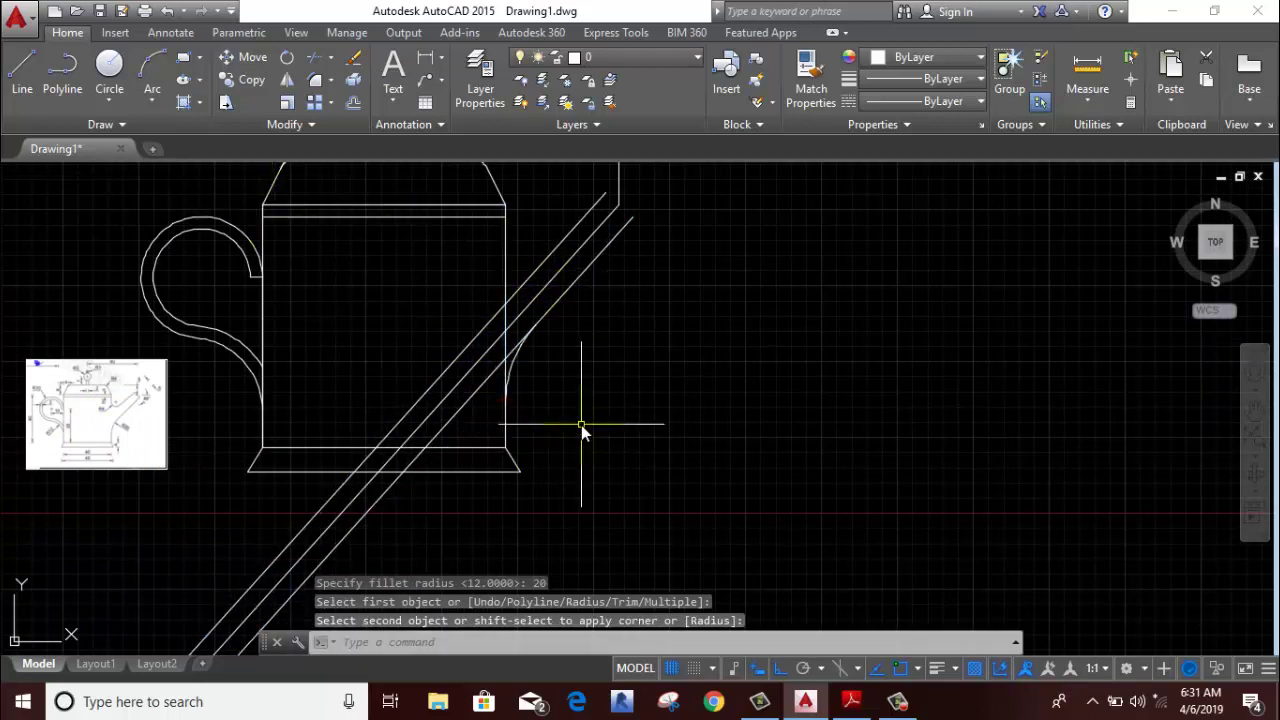
{"action": "key", "text": "ctrl+z"}
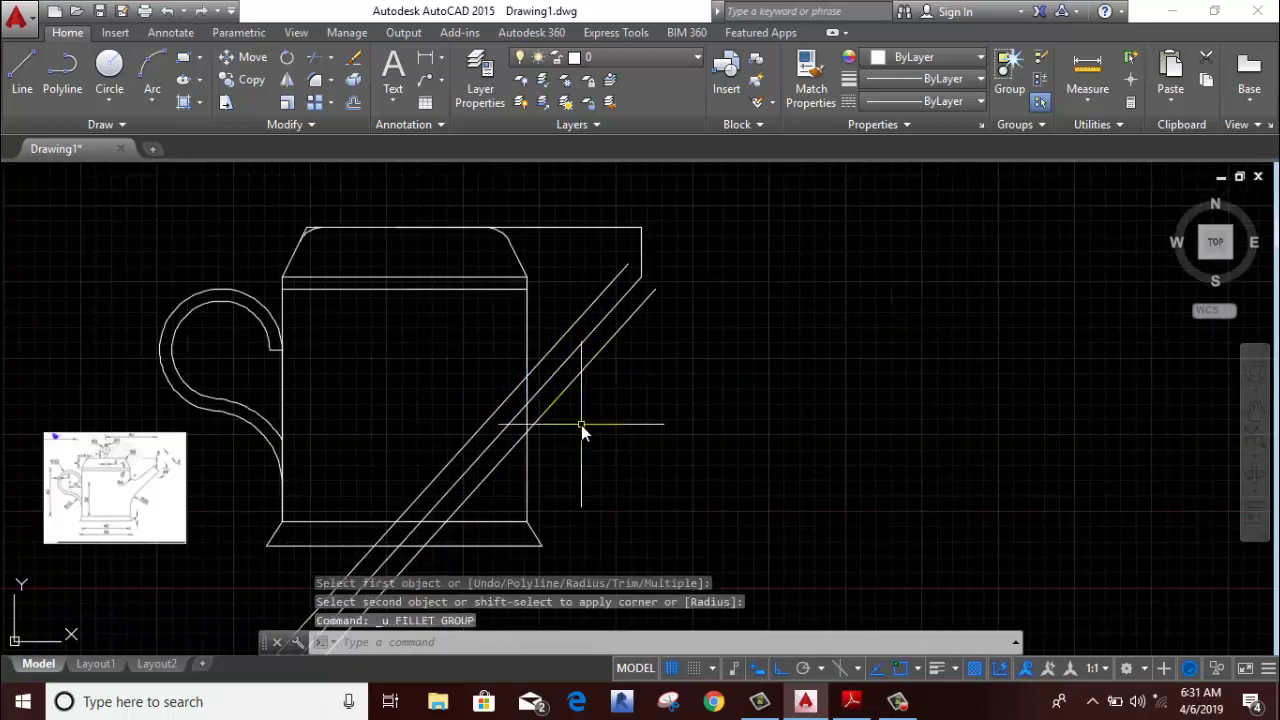
- Fillet the body's right side into the lower spout line with radius 20 in Trim mode
{"action": "left_click", "coordinate": [244, 55]}
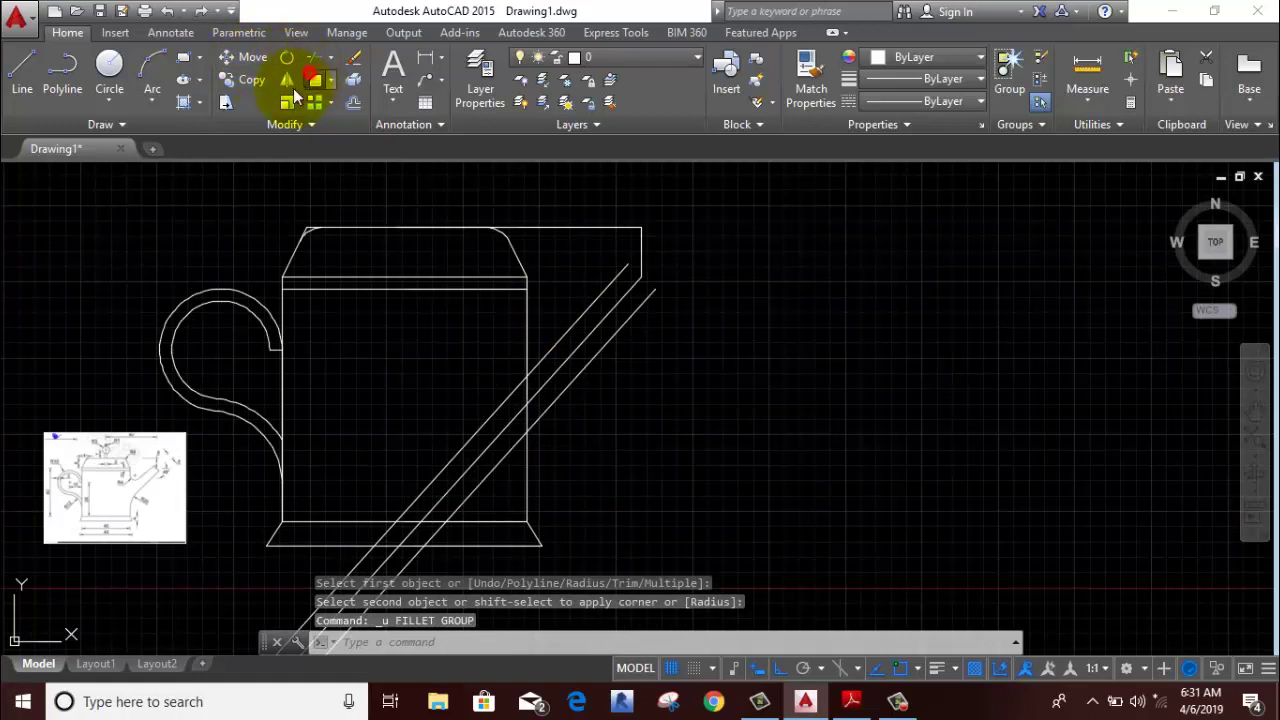
{"action": "right_click", "coordinate": [810, 301]}
{"action": "left_click", "coordinate": [851, 427]}
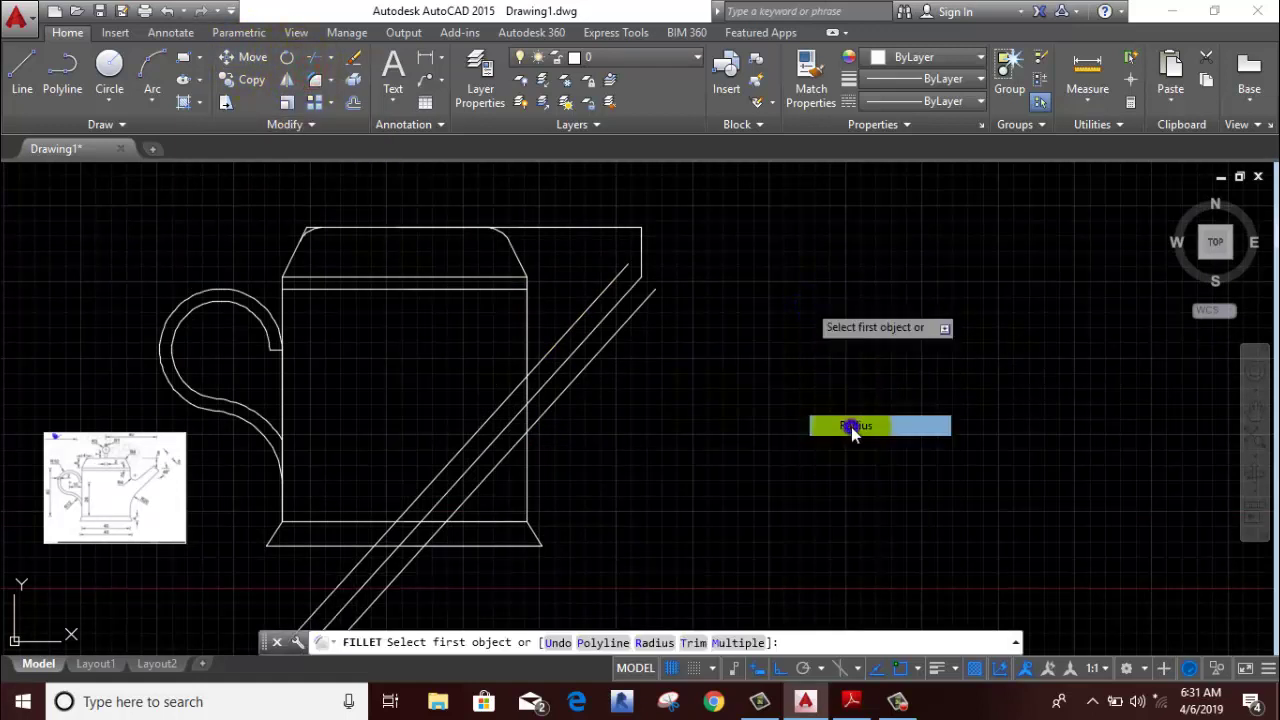
{"action": "type", "text": "20"}
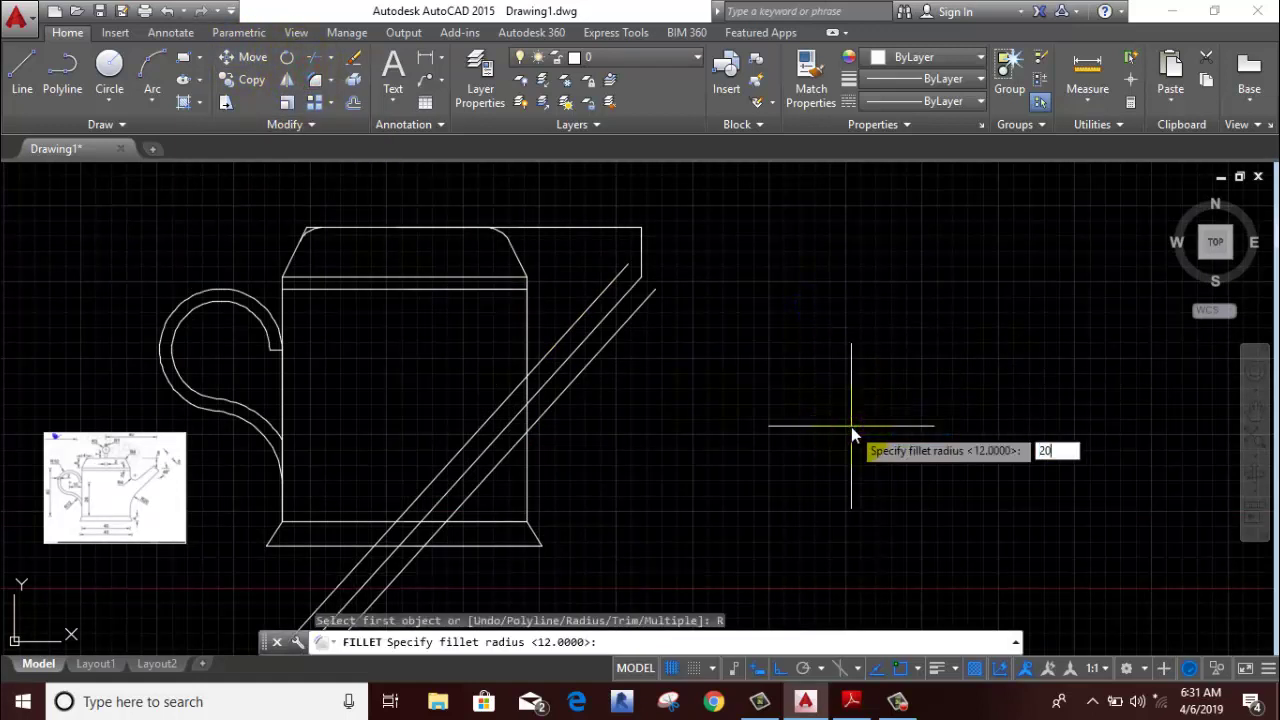
{"action": "key", "text": "Return"}
{"action": "right_click", "coordinate": [851, 427]}
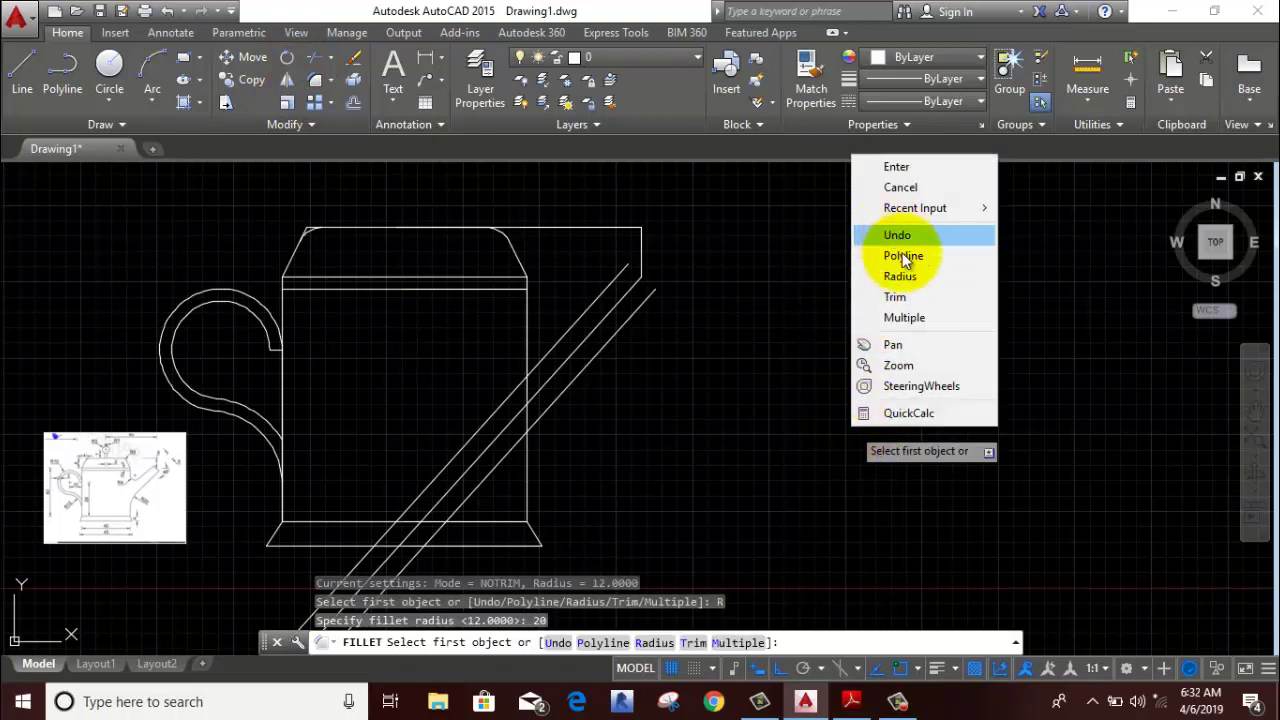
{"action": "left_click", "coordinate": [890, 296]}
{"action": "left_click", "coordinate": [960, 350]}
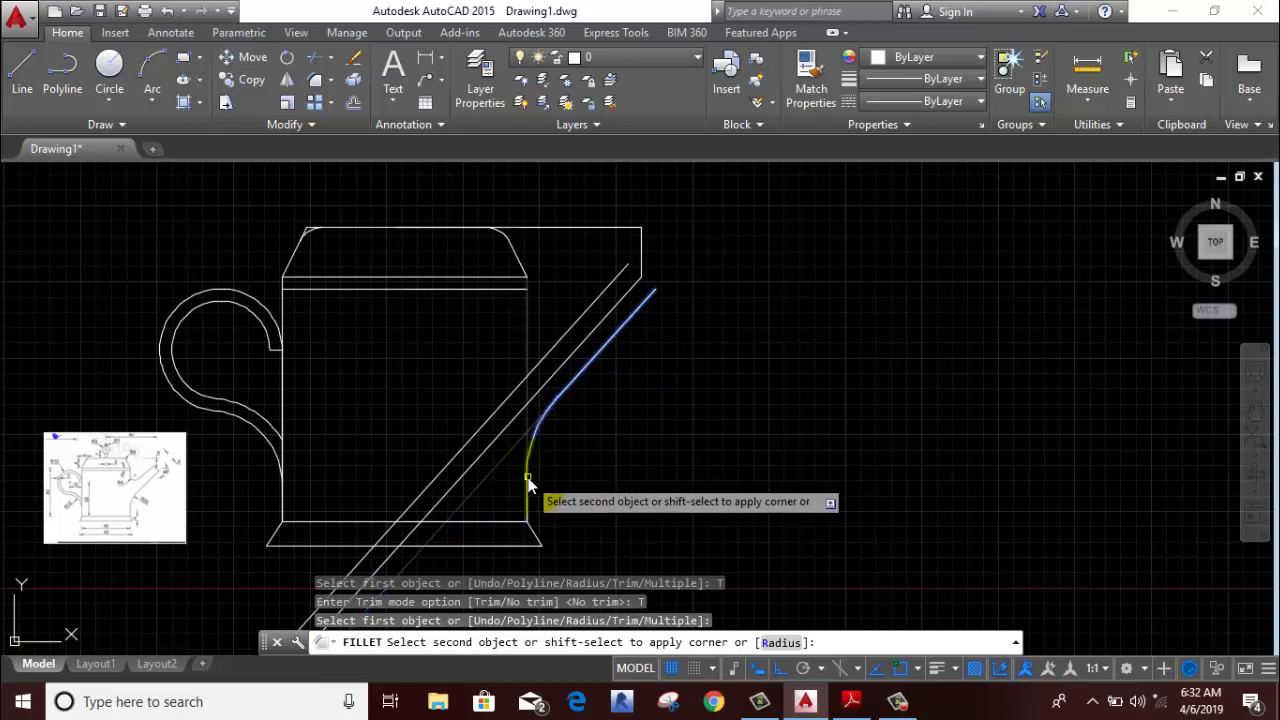
{"action": "left_click", "coordinate": [529, 478]}
{"action": "left_click", "coordinate": [565, 424]}
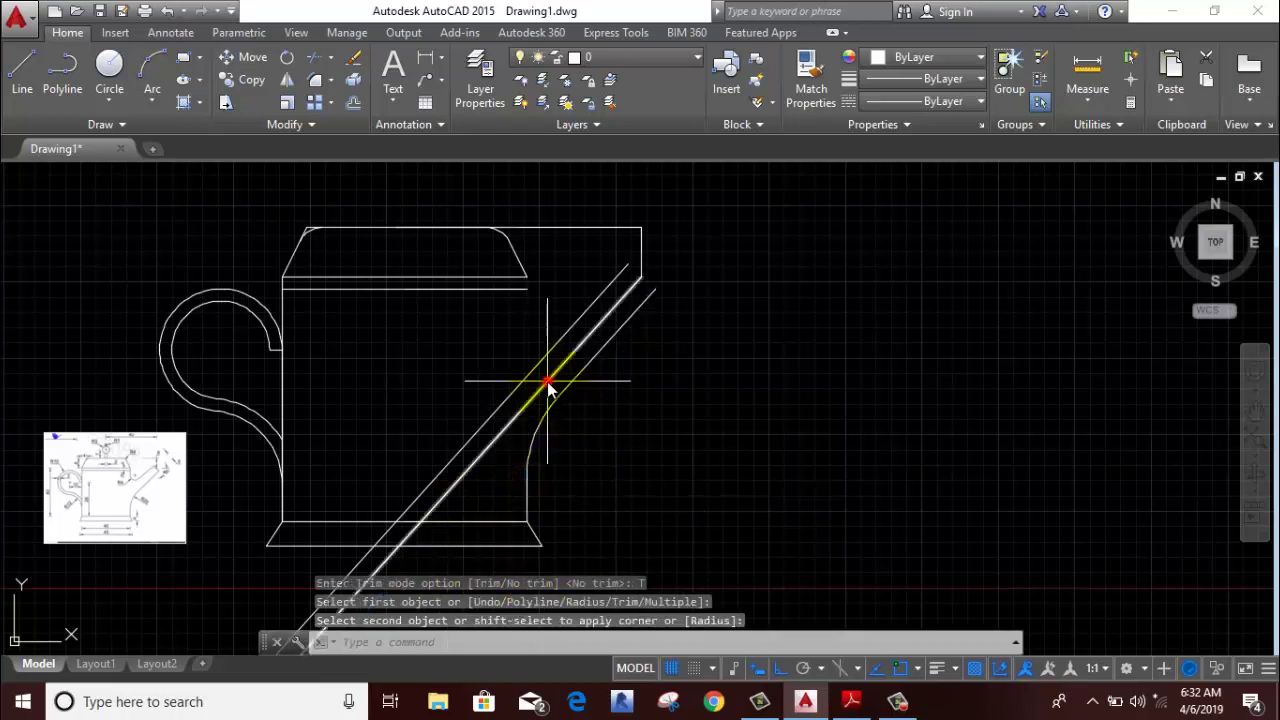
- Erase the extra middle diagonal line between the spout edges
{"action": "left_click", "coordinate": [548, 380]}
{"action": "right_click", "coordinate": [720, 349]}
{"action": "left_click", "coordinate": [768, 360]}
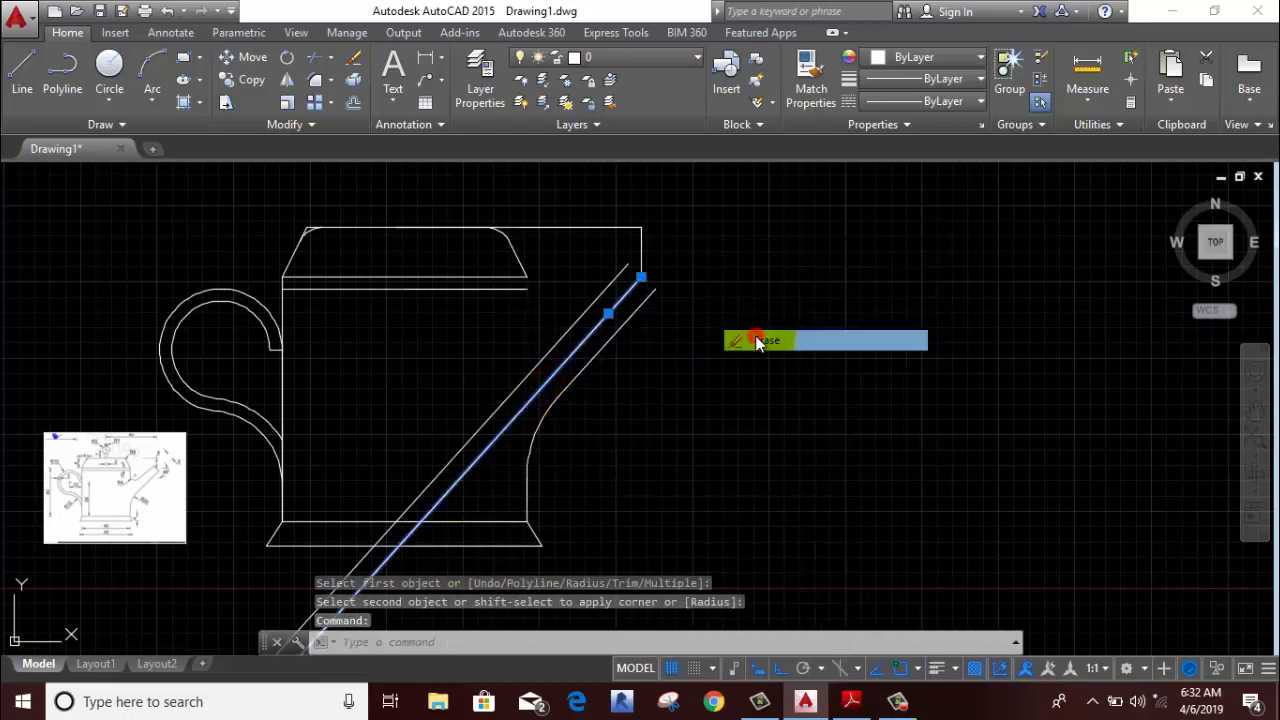
{"action": "left_click", "coordinate": [21, 62]}
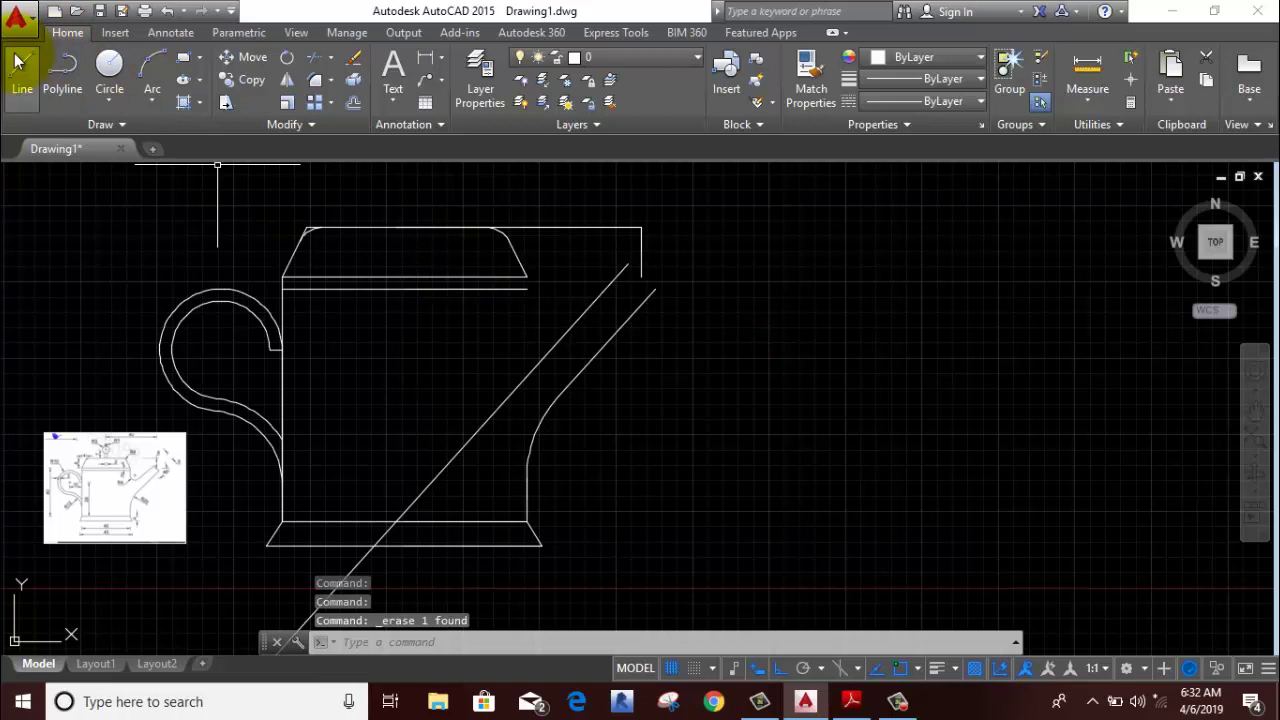
{"action": "left_click", "coordinate": [525, 277]}
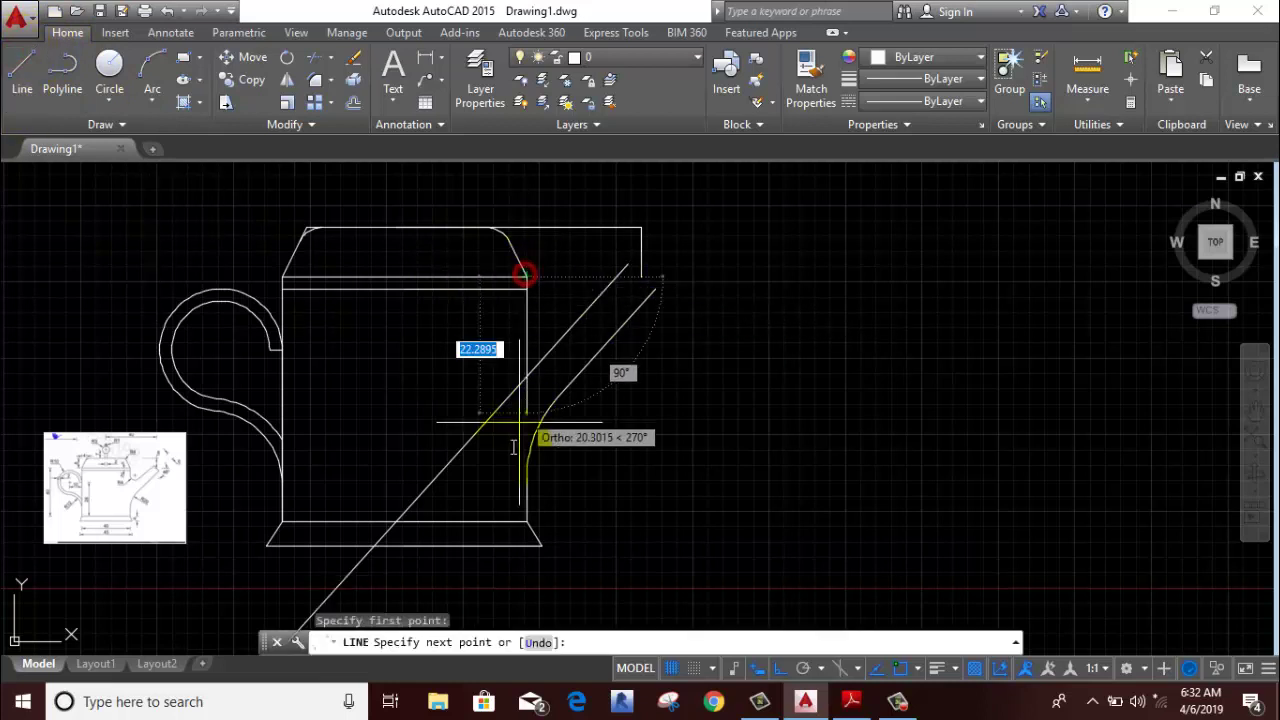
{"action": "right_click", "coordinate": [688, 335]}
{"action": "left_click", "coordinate": [706, 363]}
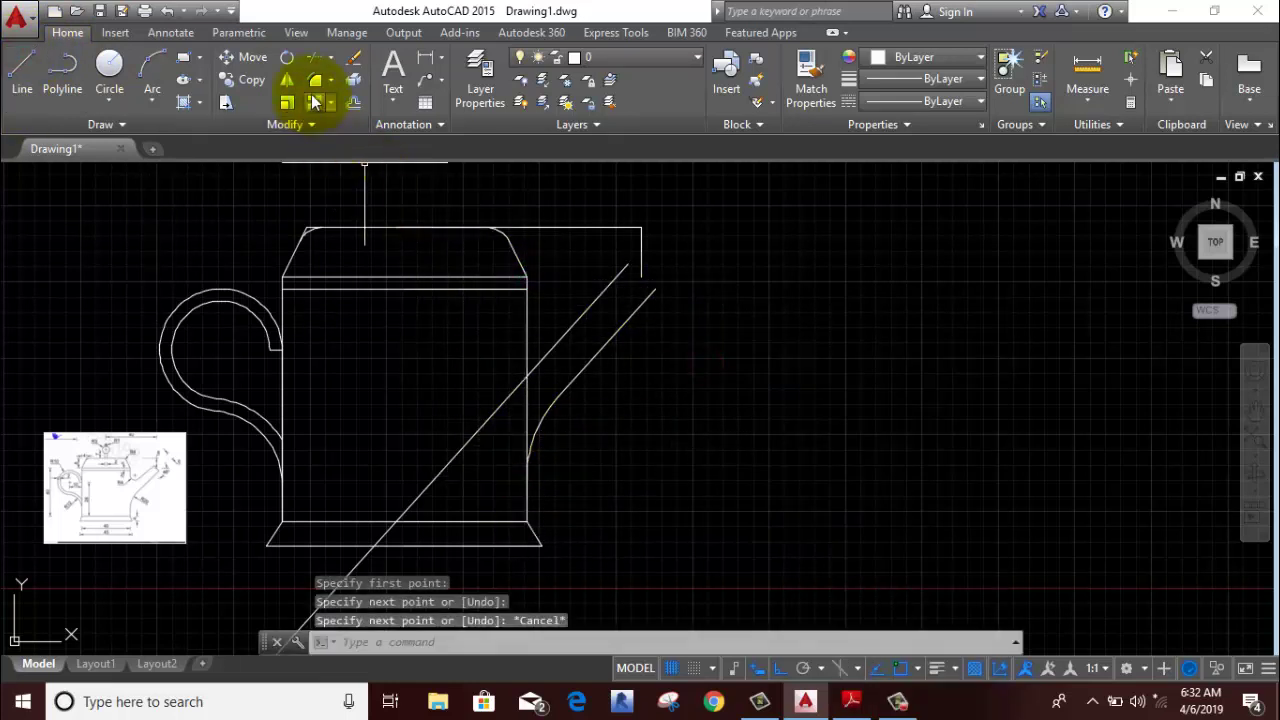
{"action": "left_click", "coordinate": [315, 80]}
- Round the join between the body's right side and the upper spout line with a radius-4 fillet
{"action": "right_click", "coordinate": [701, 331]}
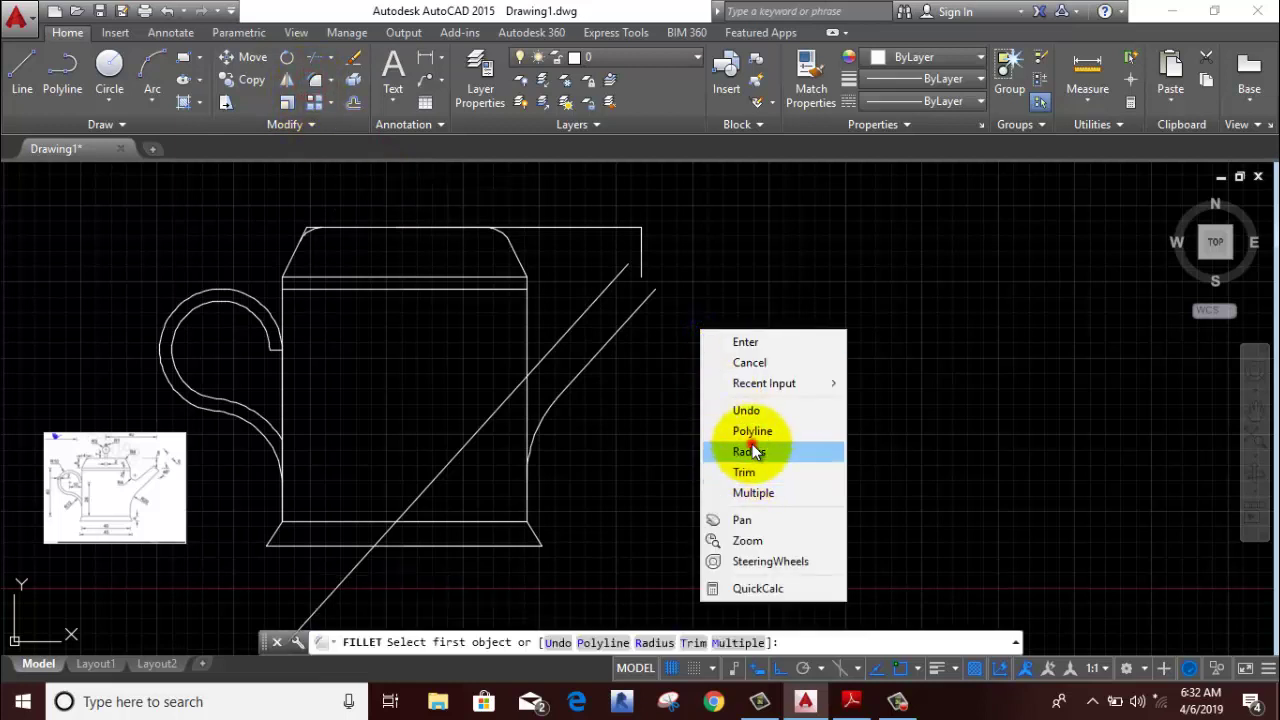
{"action": "left_click", "coordinate": [752, 450]}
{"action": "type", "text": "4"}
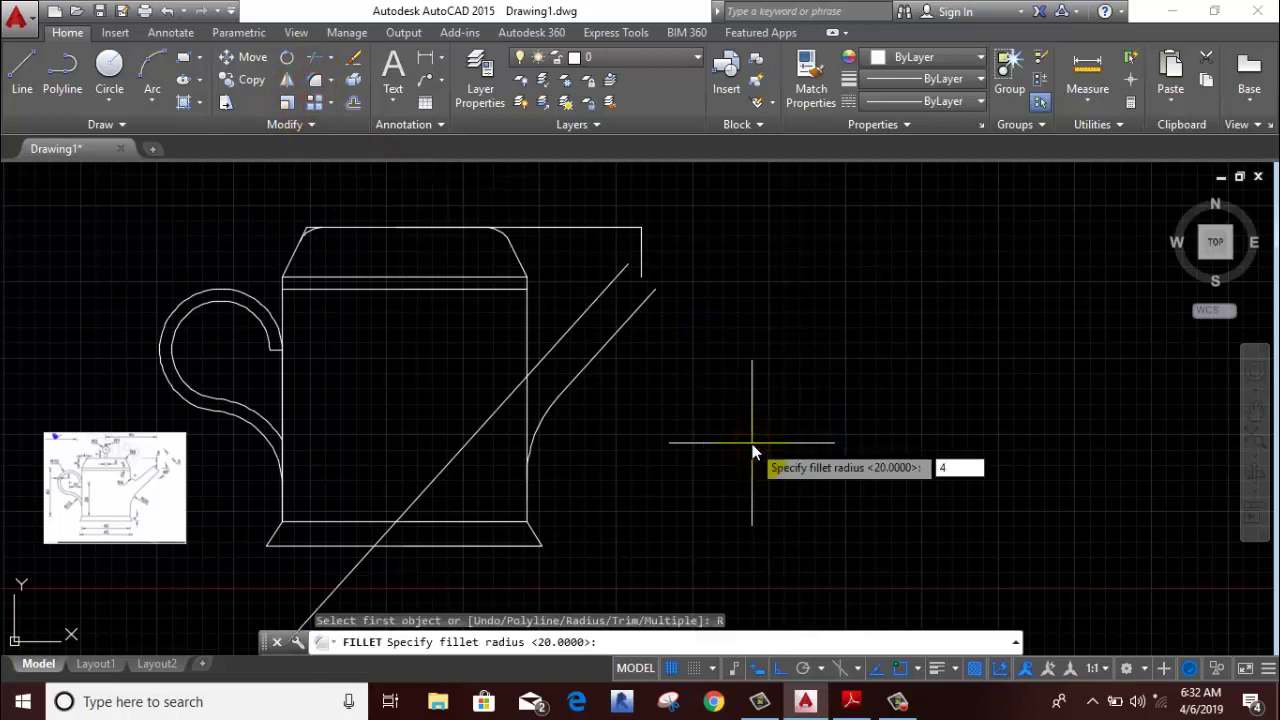
{"action": "key", "text": "Return"}
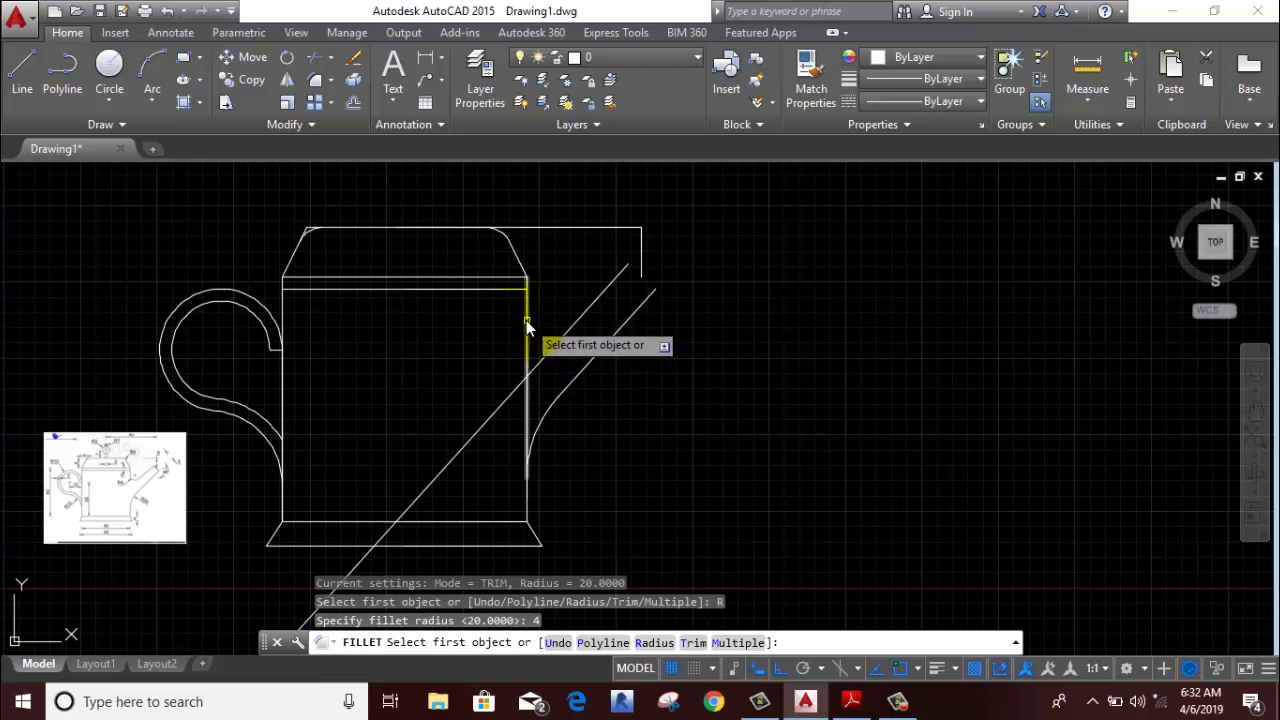
{"action": "left_click", "coordinate": [526, 320]}
{"action": "left_click", "coordinate": [558, 341]}
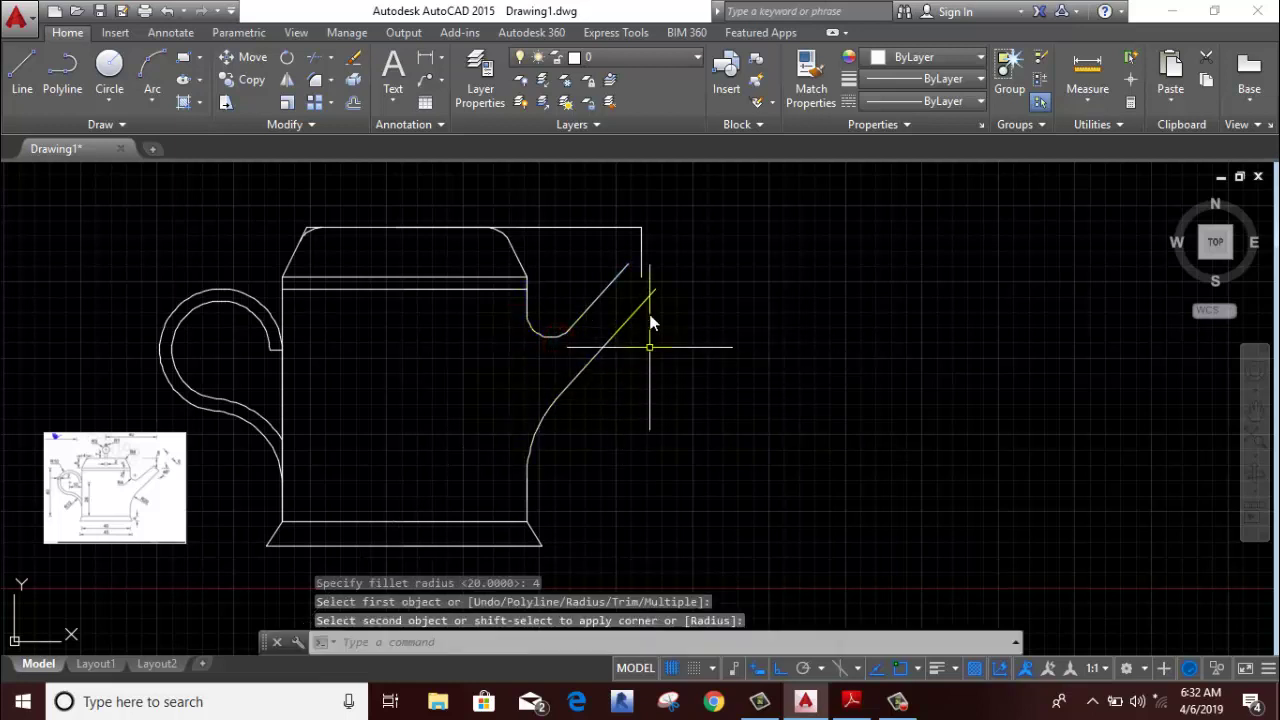
{"action": "left_click", "coordinate": [22, 63]}
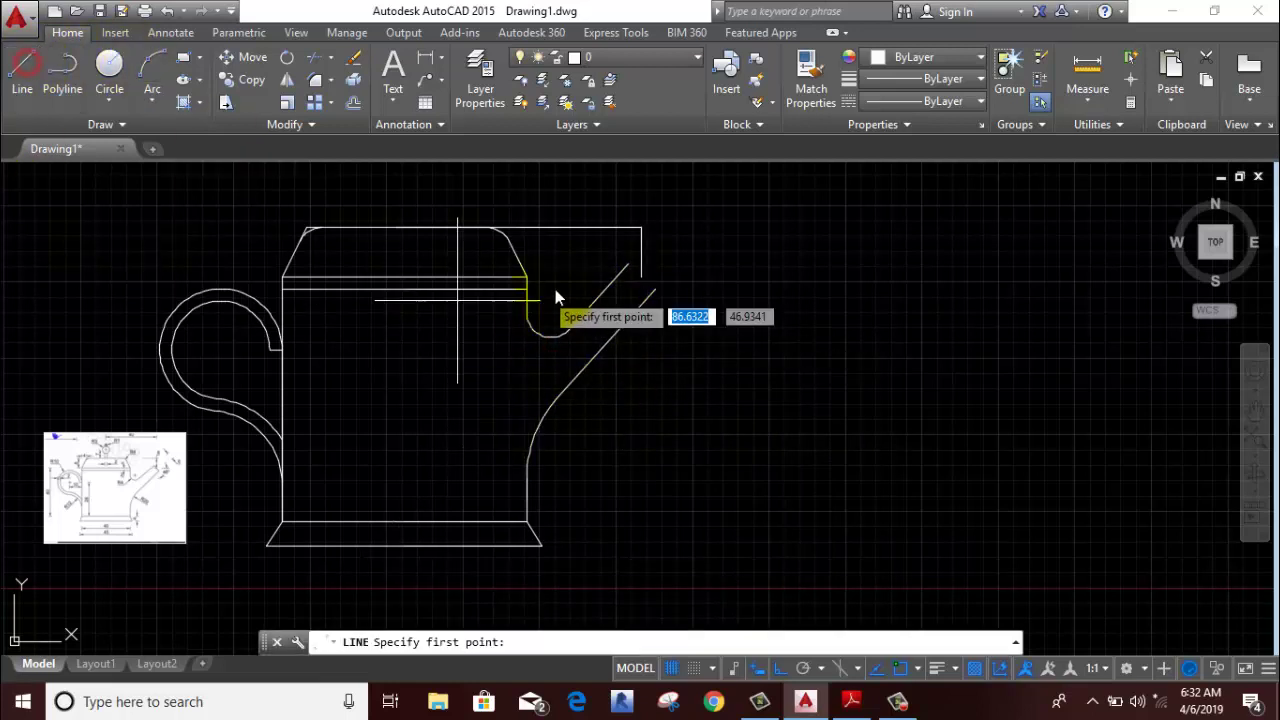
- Draw a short line joining the two spout ends to cap the spout tip
{"action": "left_click", "coordinate": [630, 266]}
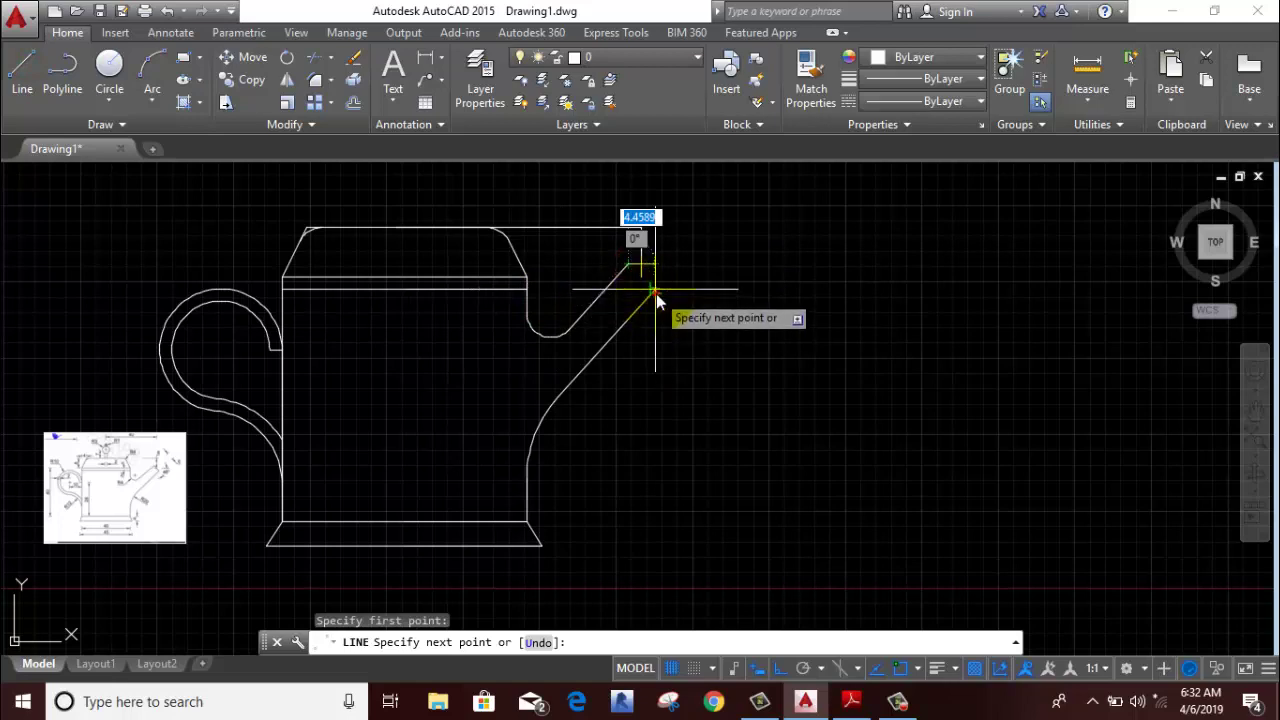
{"action": "left_click", "coordinate": [656, 296]}
{"action": "right_click", "coordinate": [699, 267]}
{"action": "left_click", "coordinate": [729, 298]}
{"action": "scroll", "coordinate": [728, 350], "scroll_direction": "down", "scroll_amount": 2}
{"action": "scroll", "coordinate": [720, 310], "scroll_direction": "down", "scroll_amount": 2}
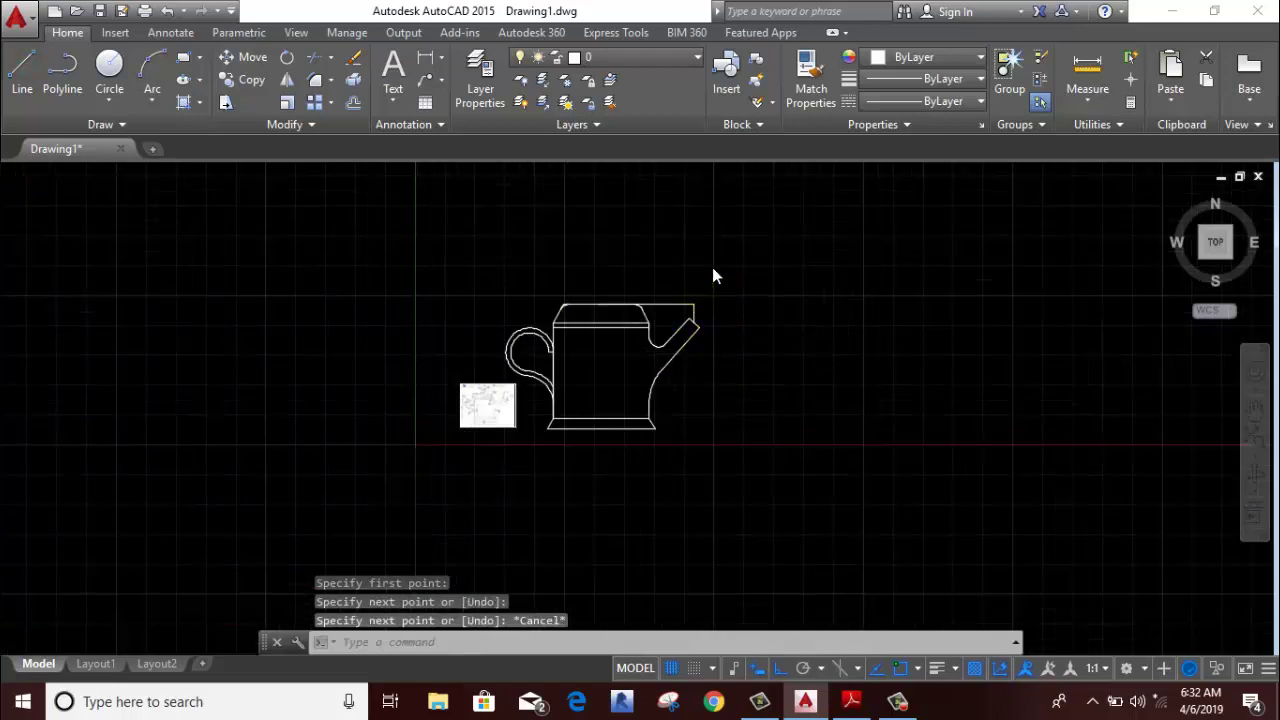
{"action": "scroll", "coordinate": [713, 269], "scroll_direction": "up", "scroll_amount": 4}
- Erase the leftover 40-unit top and 8-unit right guide lines
{"action": "left_click", "coordinate": [707, 347]}
{"action": "left_click", "coordinate": [629, 367]}
{"action": "right_click", "coordinate": [714, 284]}
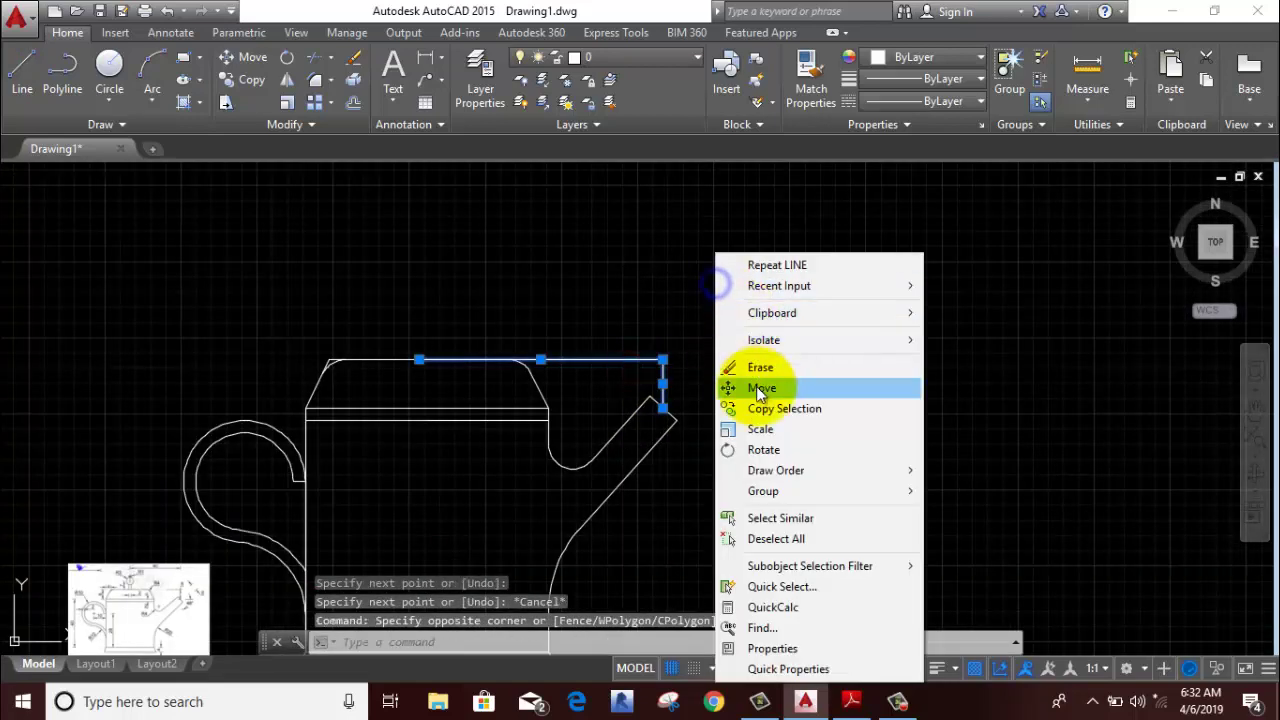
{"action": "left_click", "coordinate": [760, 367]}
{"action": "scroll", "coordinate": [871, 400], "scroll_direction": "down", "scroll_amount": 5}
{"action": "scroll", "coordinate": [601, 456], "scroll_direction": "up", "scroll_amount": 6}
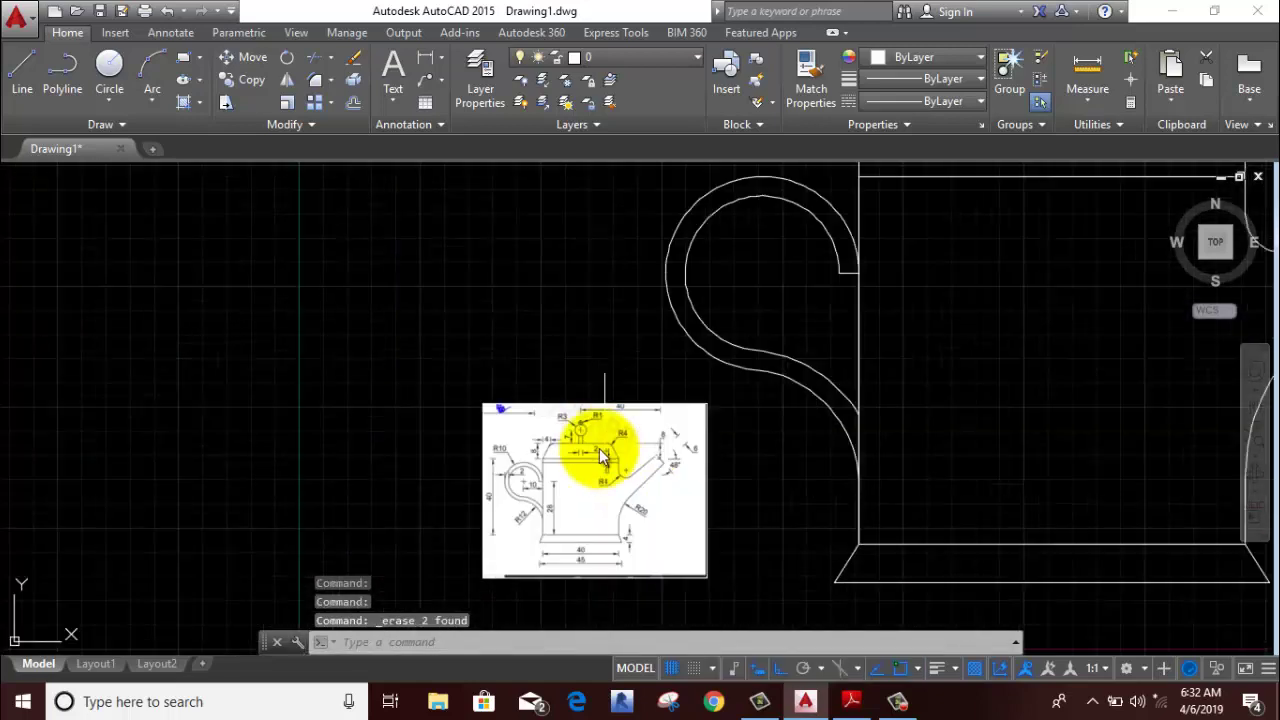
{"action": "scroll", "coordinate": [598, 448], "scroll_direction": "up", "scroll_amount": 5}
{"action": "scroll", "coordinate": [560, 445], "scroll_direction": "up", "scroll_amount": 3}
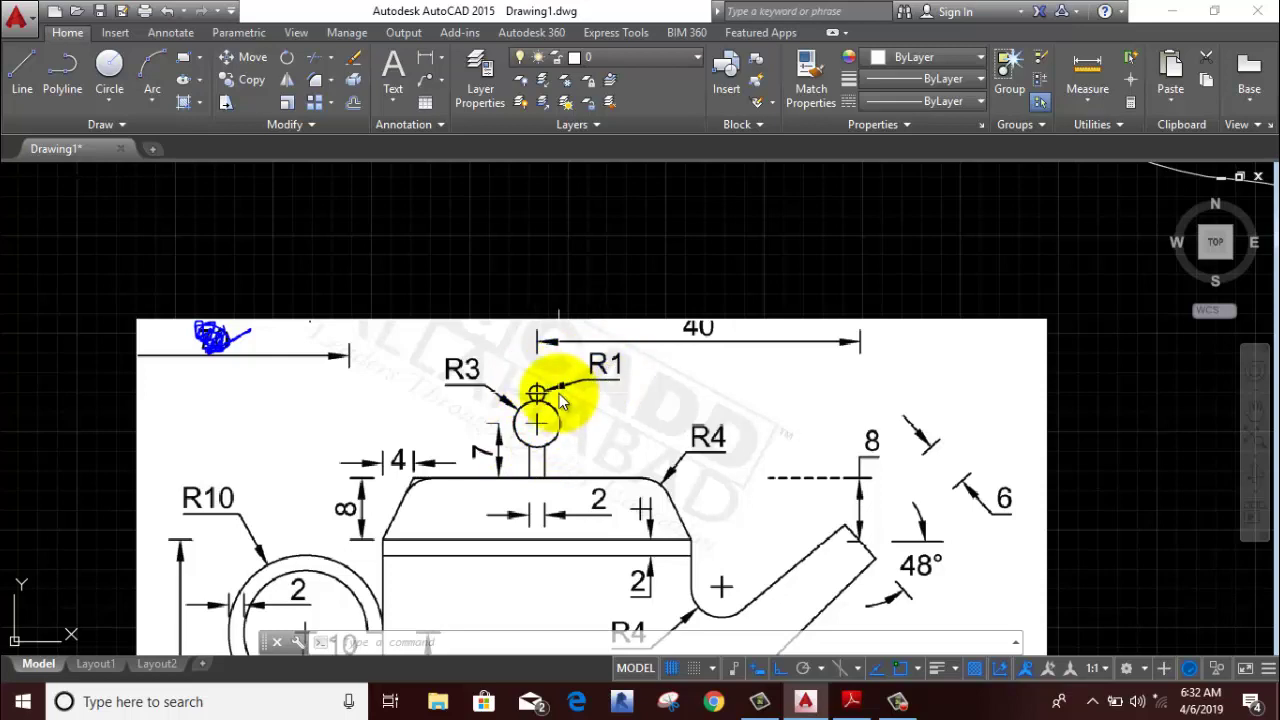
{"action": "scroll", "coordinate": [535, 427], "scroll_direction": "down", "scroll_amount": 5}
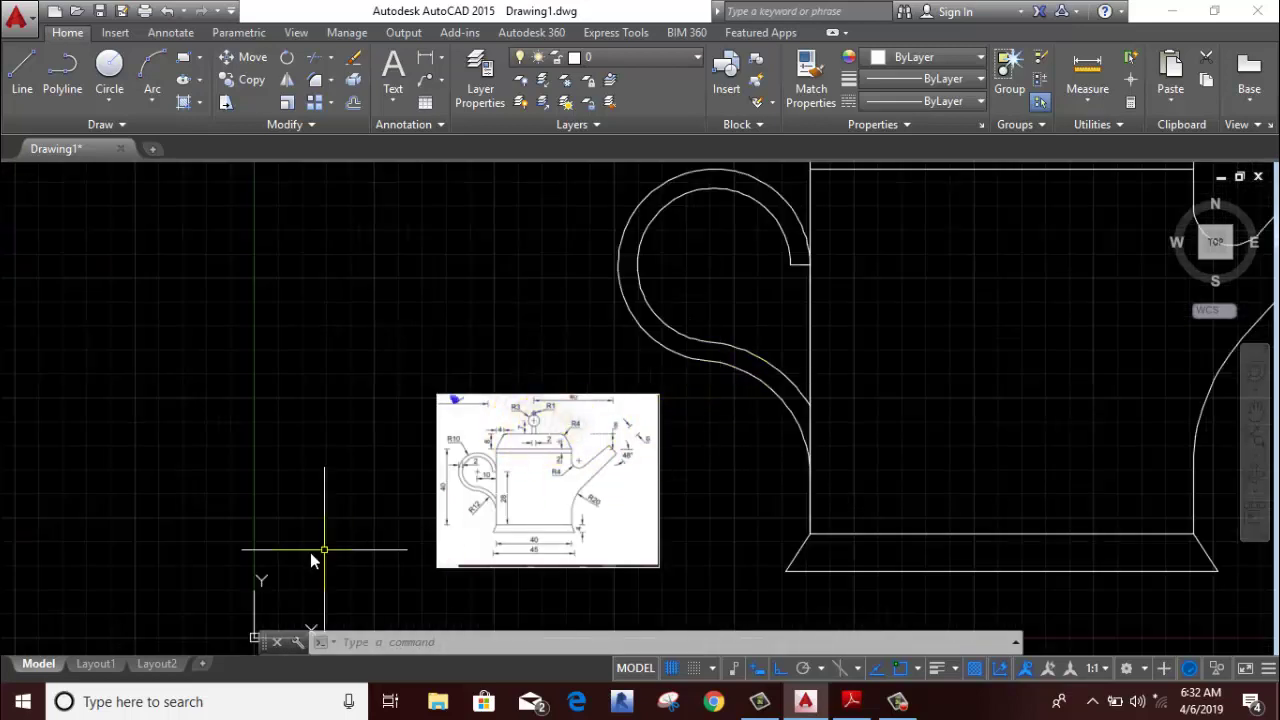
{"action": "scroll", "coordinate": [323, 543], "scroll_direction": "down", "scroll_amount": 5}
{"action": "scroll", "coordinate": [446, 462], "scroll_direction": "up", "scroll_amount": 3}
- Draw a 7-unit vertical stem line rising from the centre of the lid
{"action": "middle_click_drag", "start_coordinate": [481, 460], "coordinate": [483, 436]}
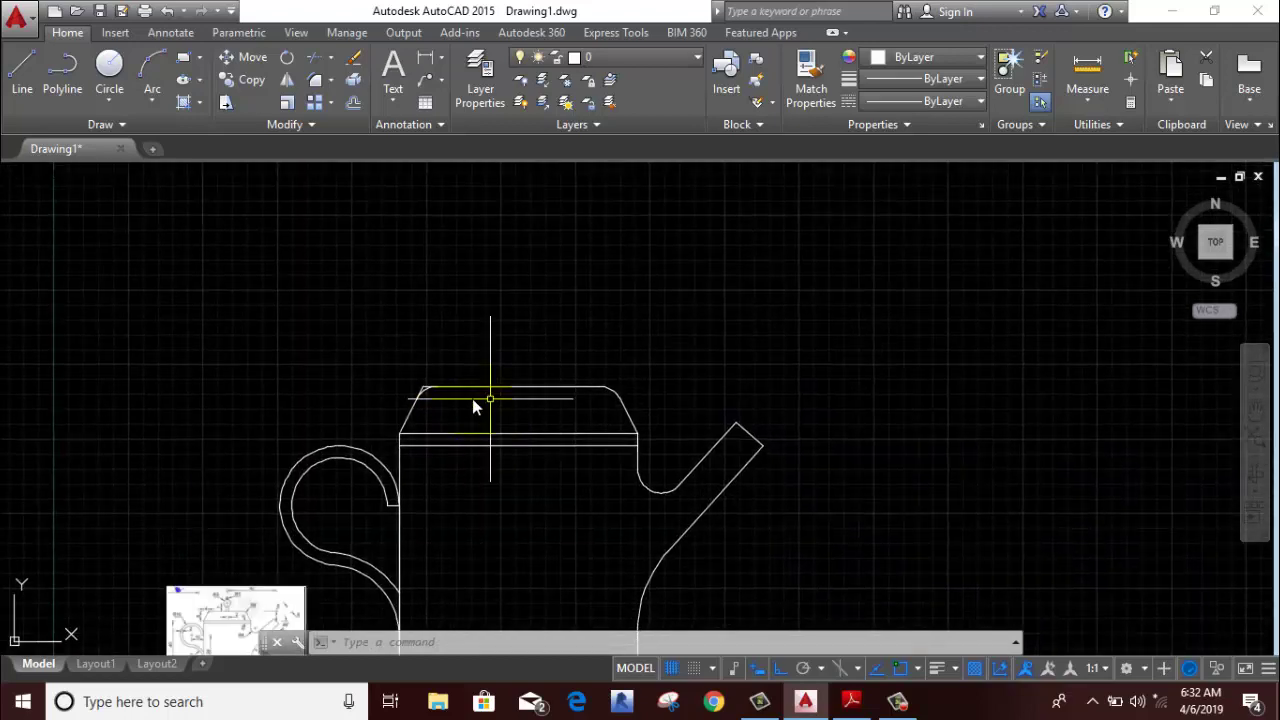
{"action": "left_click", "coordinate": [22, 70]}
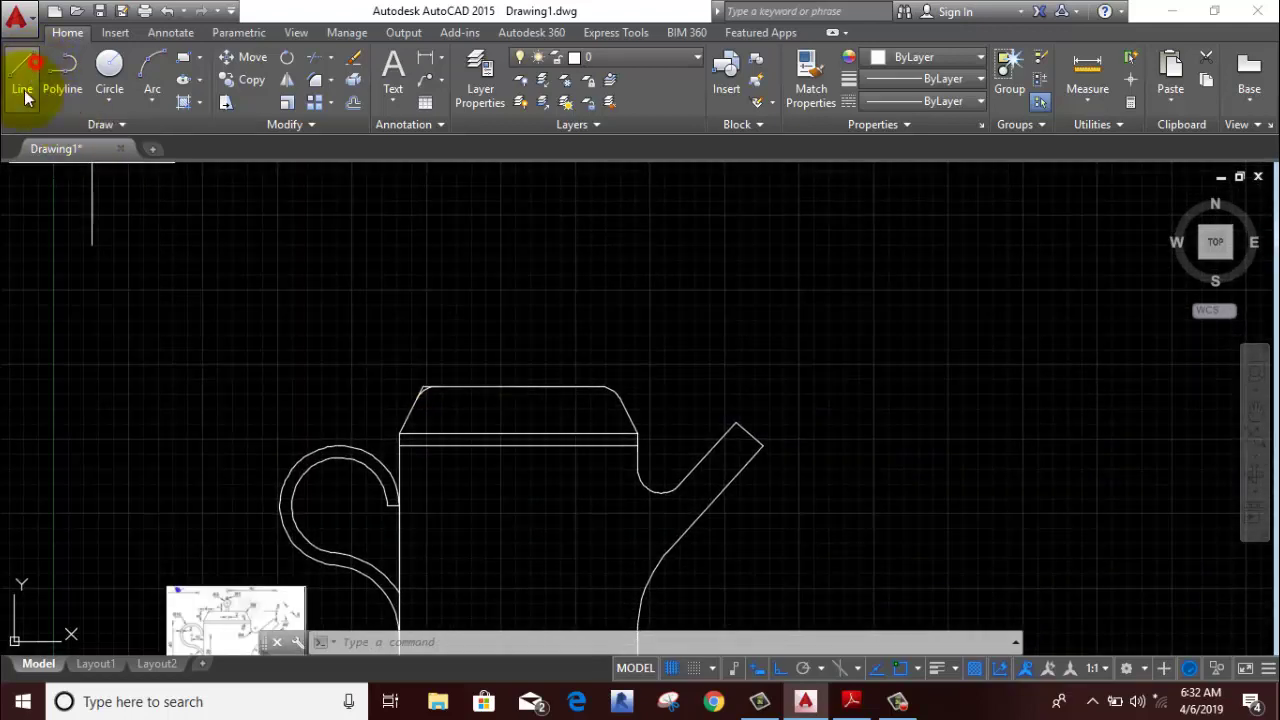
{"action": "left_click", "coordinate": [510, 387]}
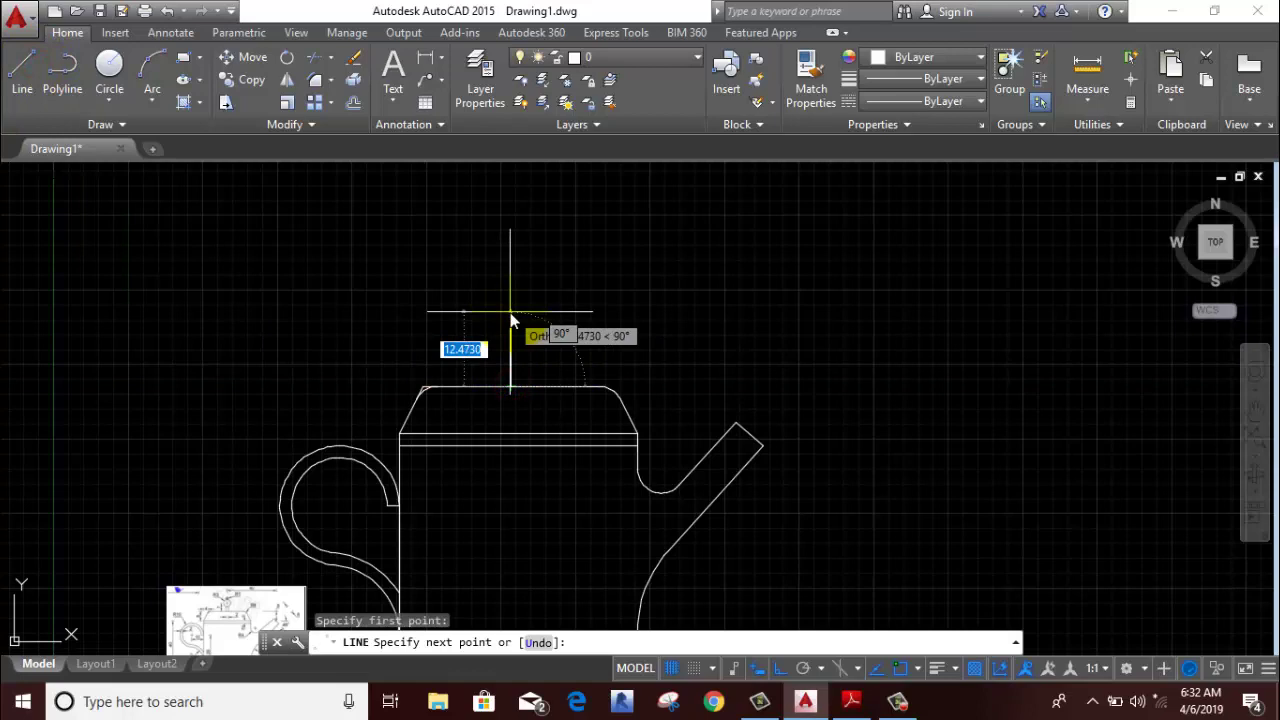
{"action": "type", "text": "7"}
{"action": "key", "text": "Return"}
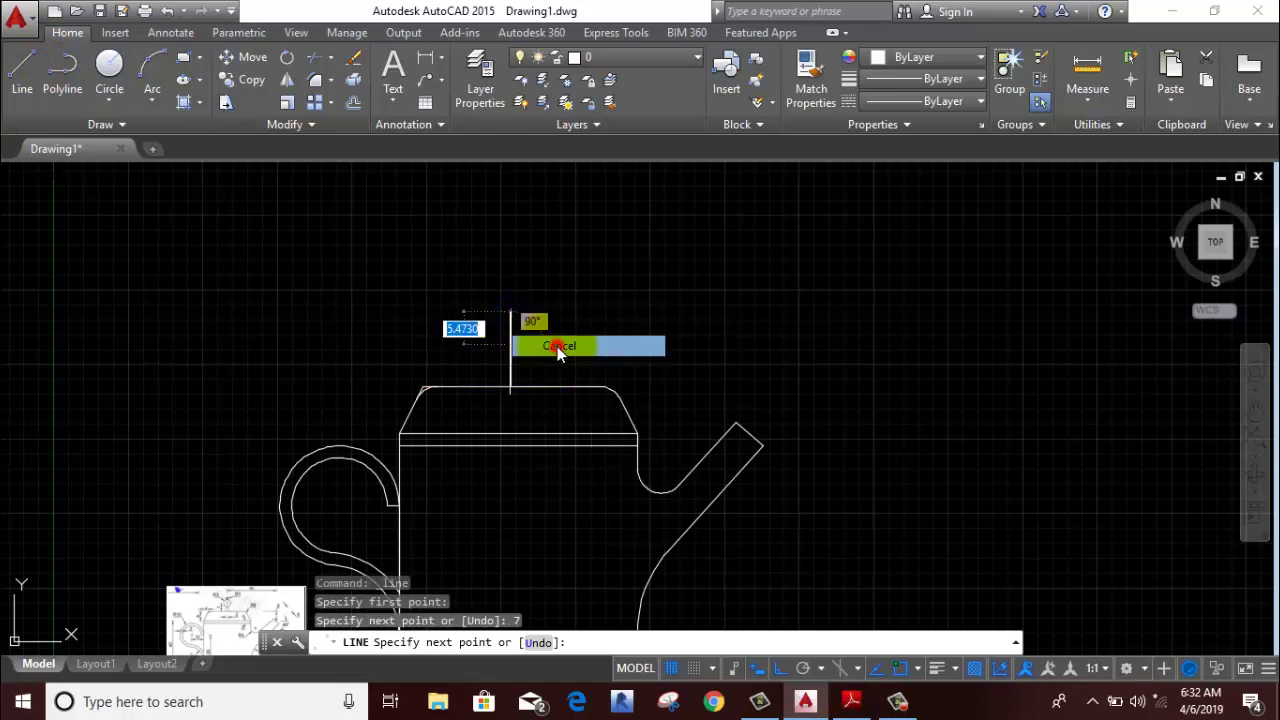
{"action": "key", "text": "Escape"}
{"action": "scroll", "coordinate": [489, 366], "scroll_direction": "up", "scroll_amount": 5}
- Offset the stem line by 1 unit to both the left and right
{"action": "left_click_drag", "start_coordinate": [606, 318], "coordinate": [358, 348]}
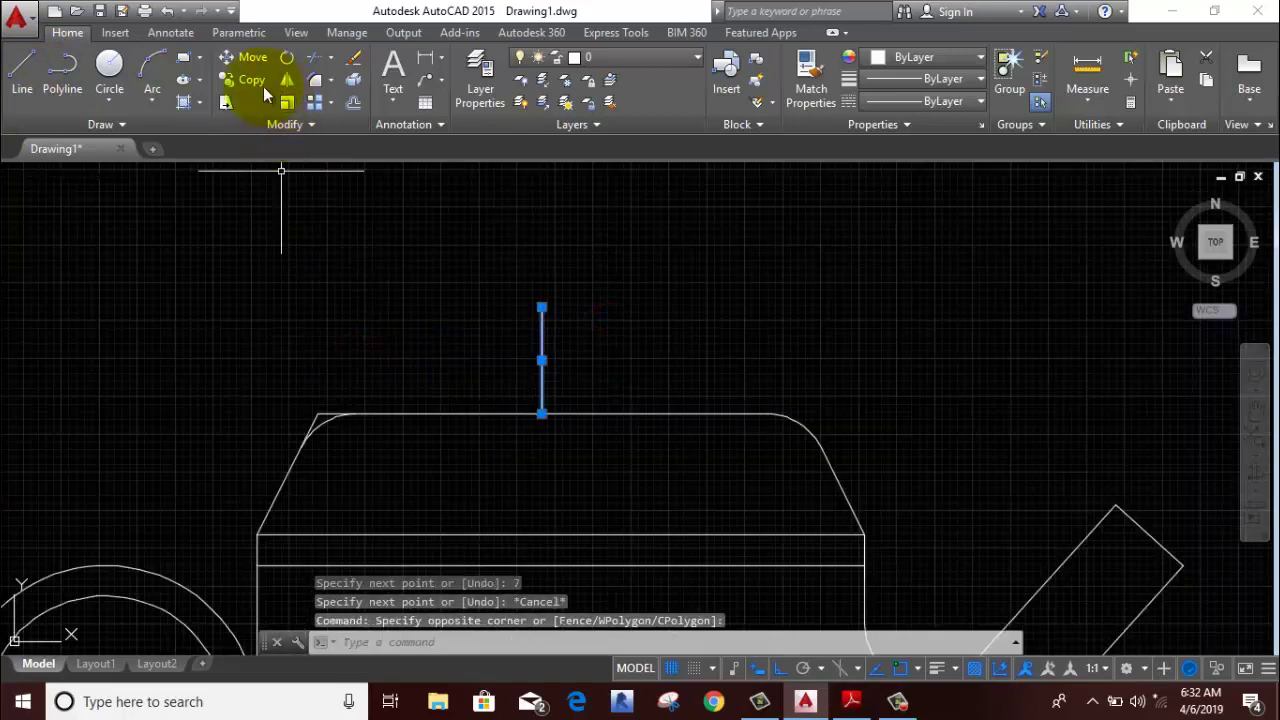
{"action": "left_click", "coordinate": [353, 102]}
{"action": "left_click", "coordinate": [585, 297]}
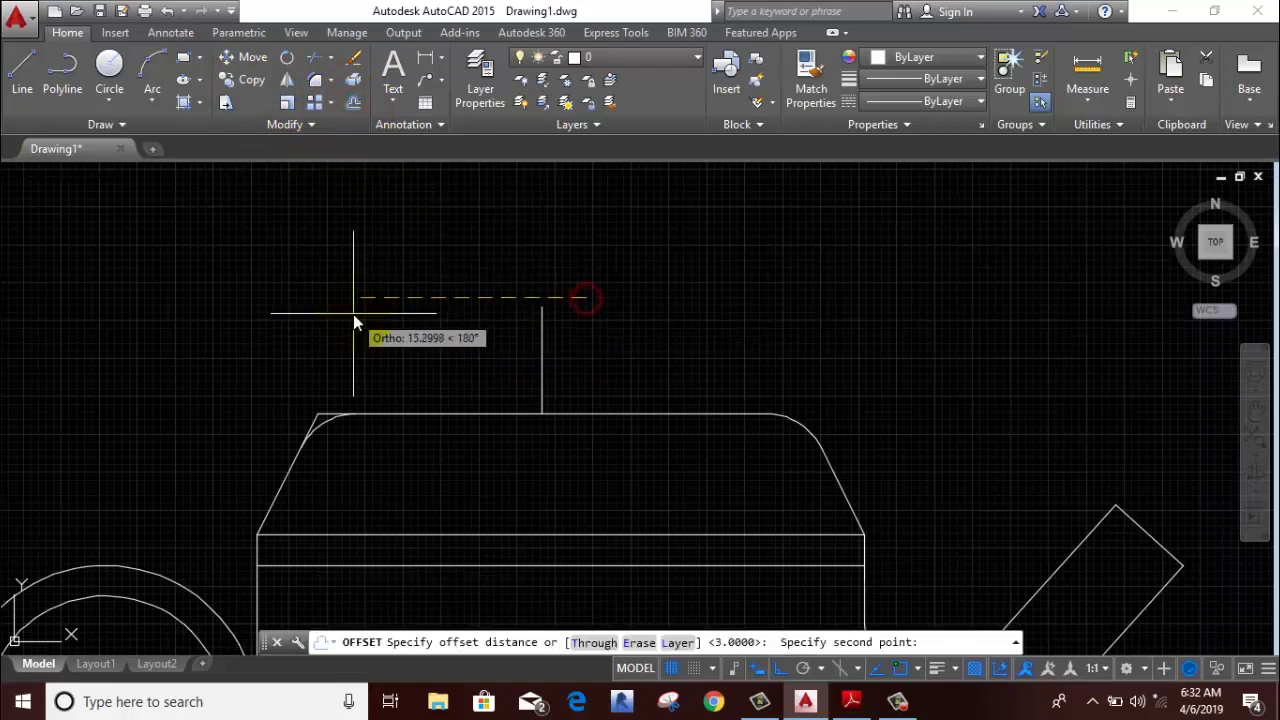
{"action": "type", "text": "1"}
{"action": "key", "text": "Return"}
{"action": "left_click", "coordinate": [353, 316]}
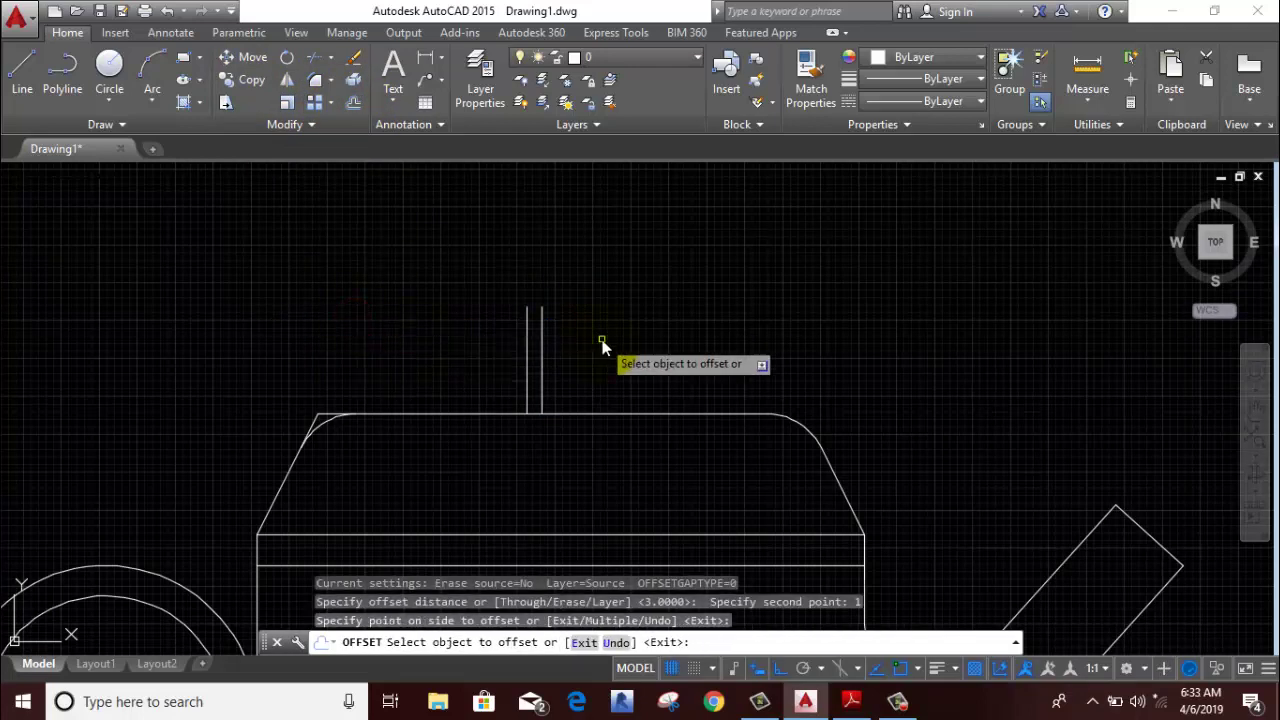
{"action": "left_click", "coordinate": [541, 350]}
{"action": "left_click", "coordinate": [632, 362]}
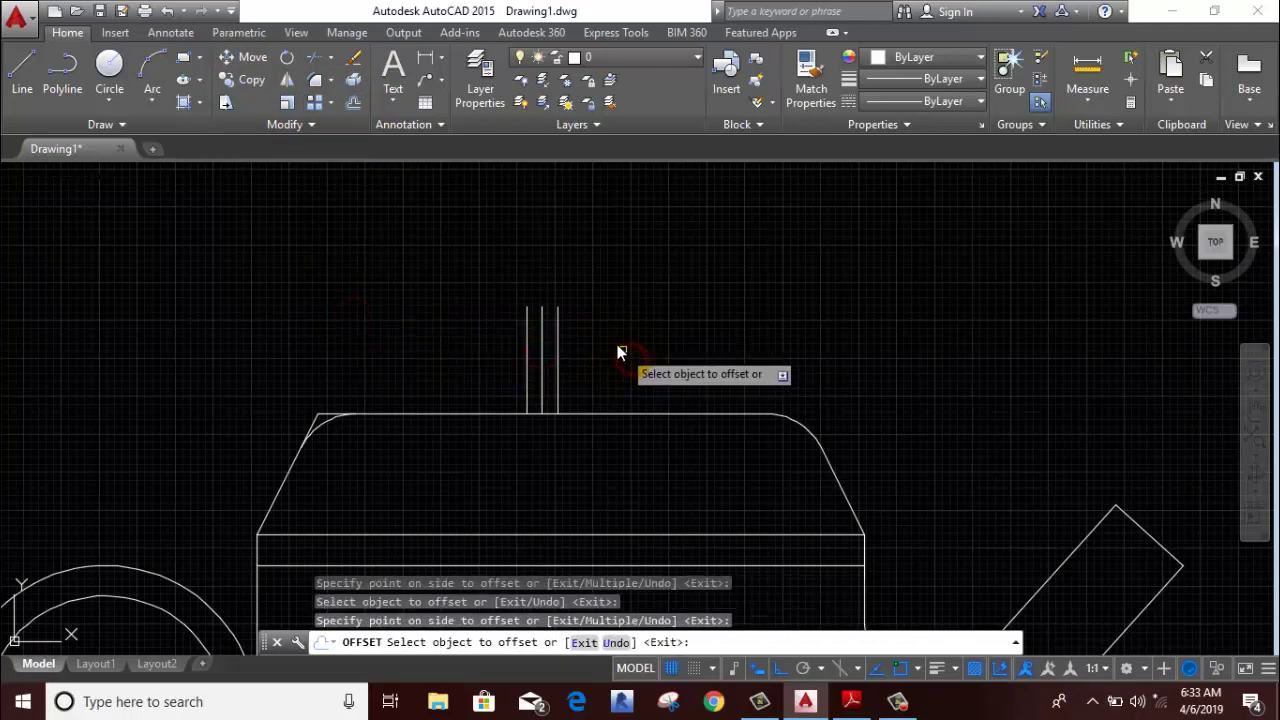
{"action": "right_click", "coordinate": [574, 280]}
{"action": "left_click", "coordinate": [619, 303]}
- Draw a radius-3 circle centred on the top of the stem
{"action": "left_click", "coordinate": [126, 70]}
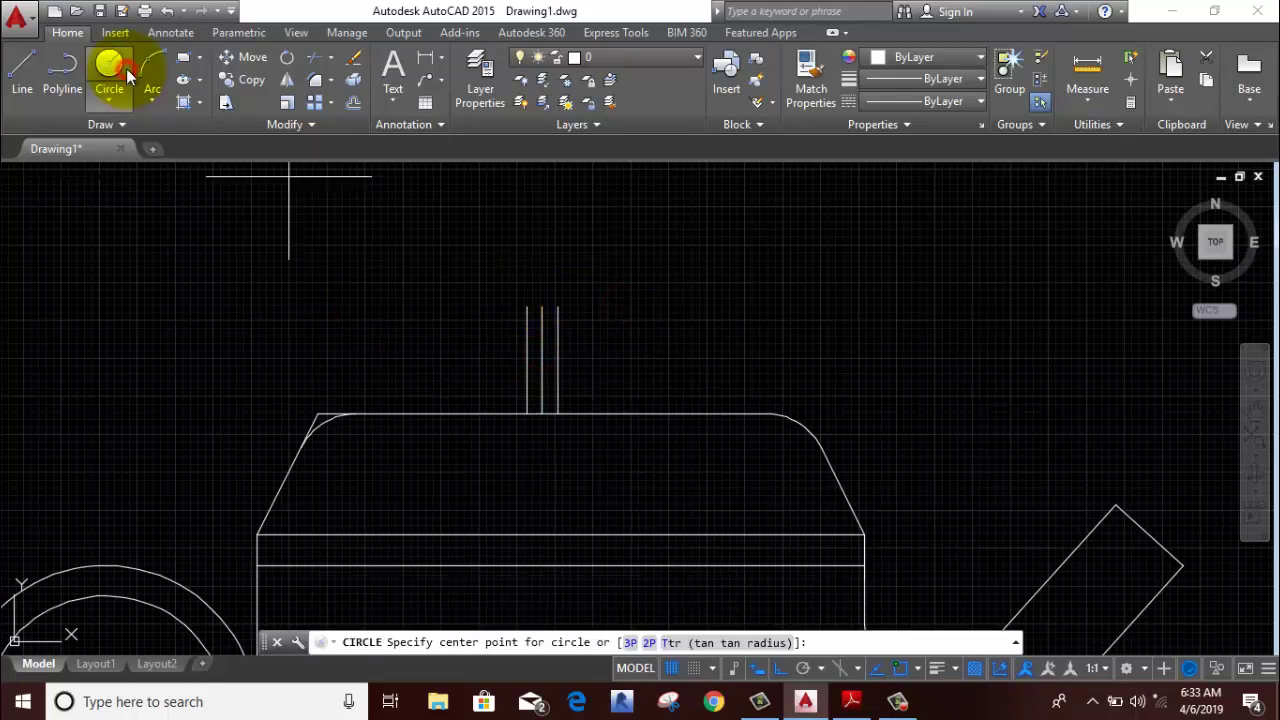
{"action": "left_click", "coordinate": [541, 307]}
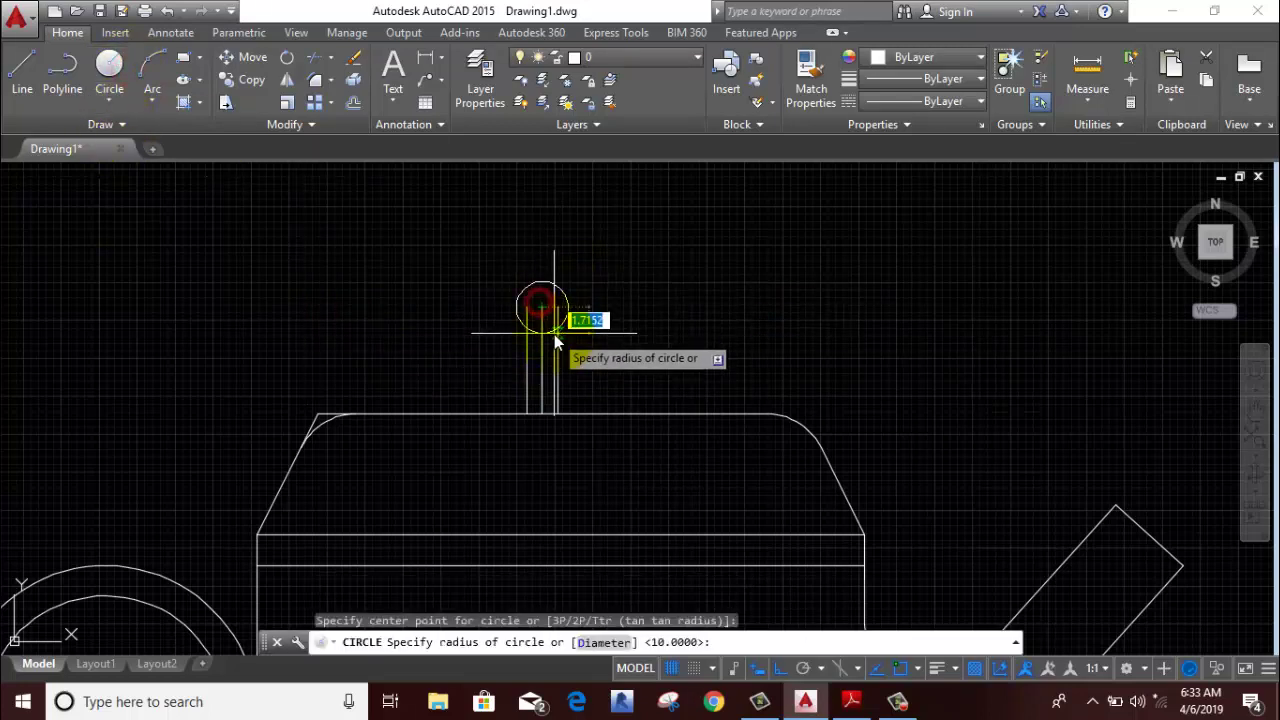
{"action": "type", "text": "3"}
{"action": "key", "text": "Return"}
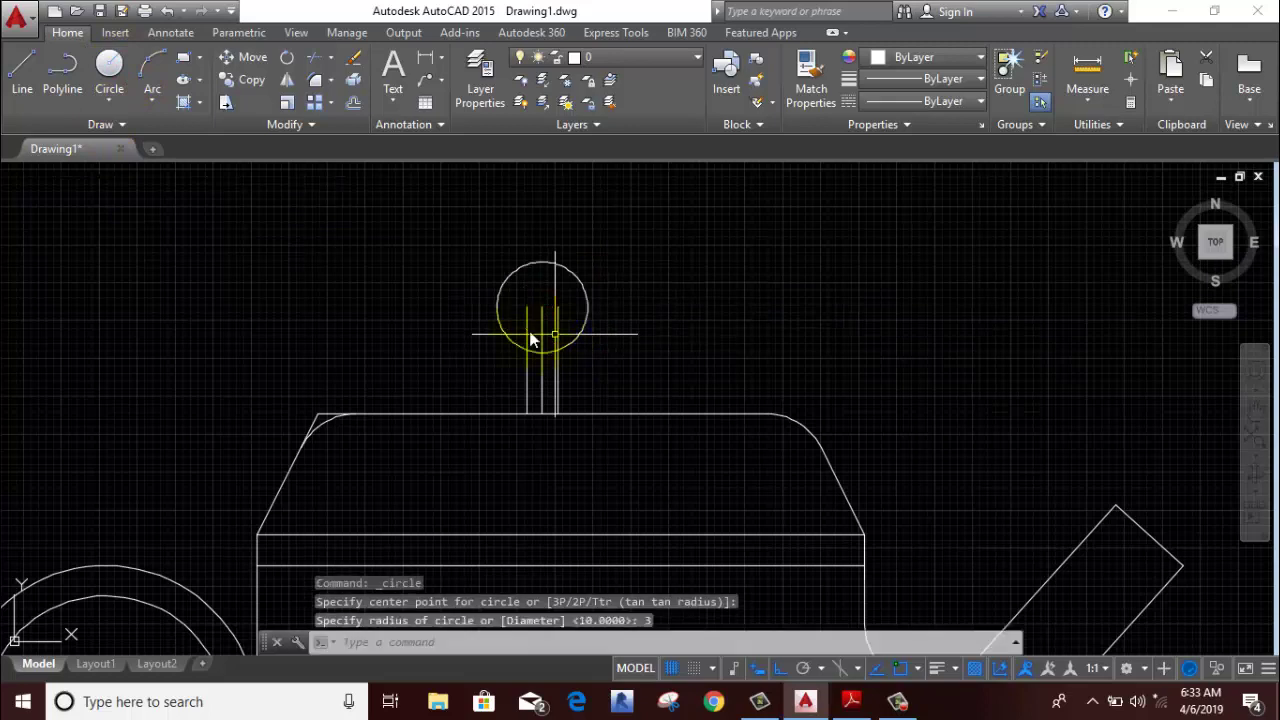
{"action": "scroll", "coordinate": [469, 229], "scroll_direction": "down", "scroll_amount": 3}
{"action": "middle_click_drag", "start_coordinate": [468, 260], "coordinate": [467, 393]}
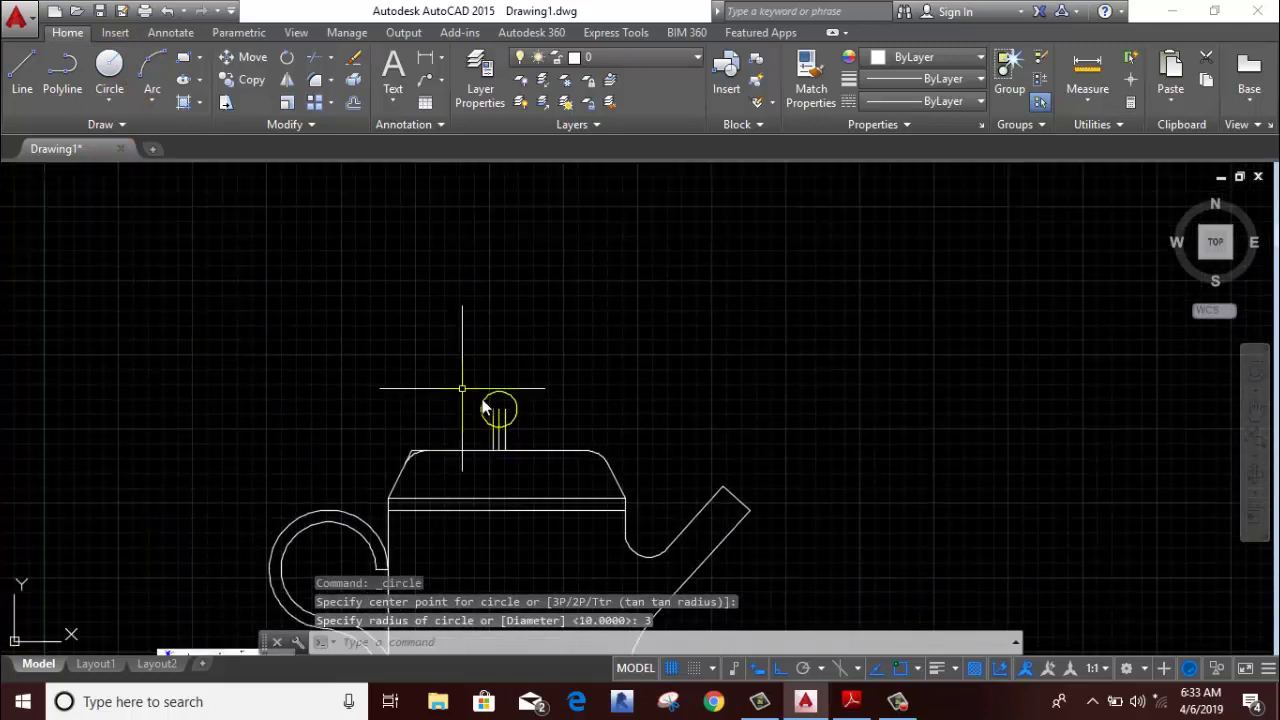
{"action": "scroll", "coordinate": [460, 390], "scroll_direction": "up", "scroll_amount": 2}
- Add a diameter-2 two-point circle on top of the ball, then select the middle stem line
{"action": "left_click", "coordinate": [107, 99]}
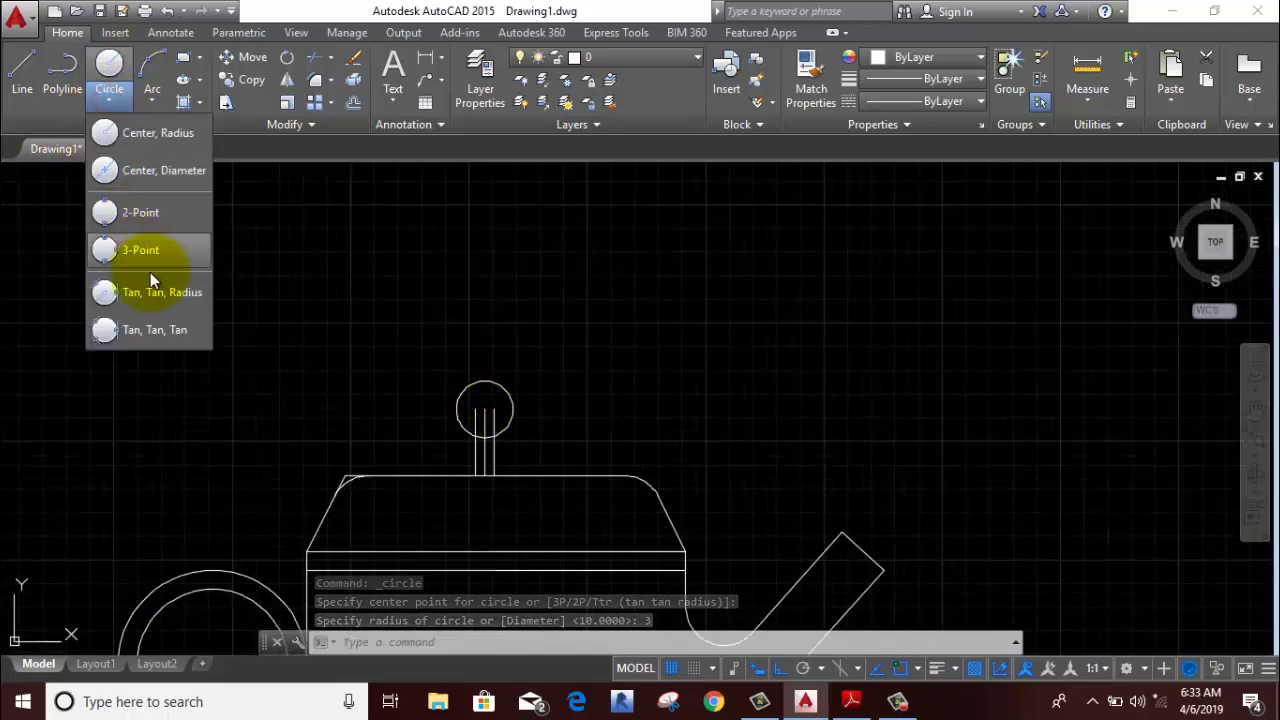
{"action": "left_click", "coordinate": [134, 212]}
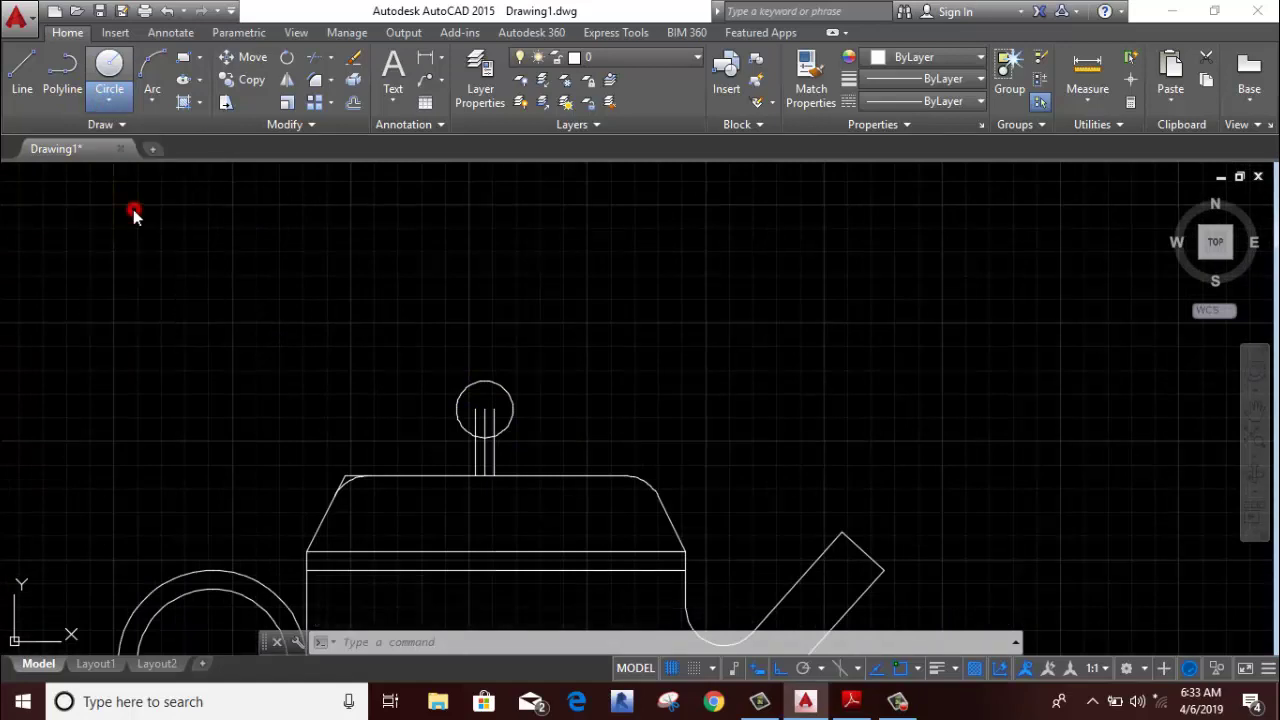
{"action": "scroll", "coordinate": [430, 360], "scroll_direction": "up", "scroll_amount": 3}
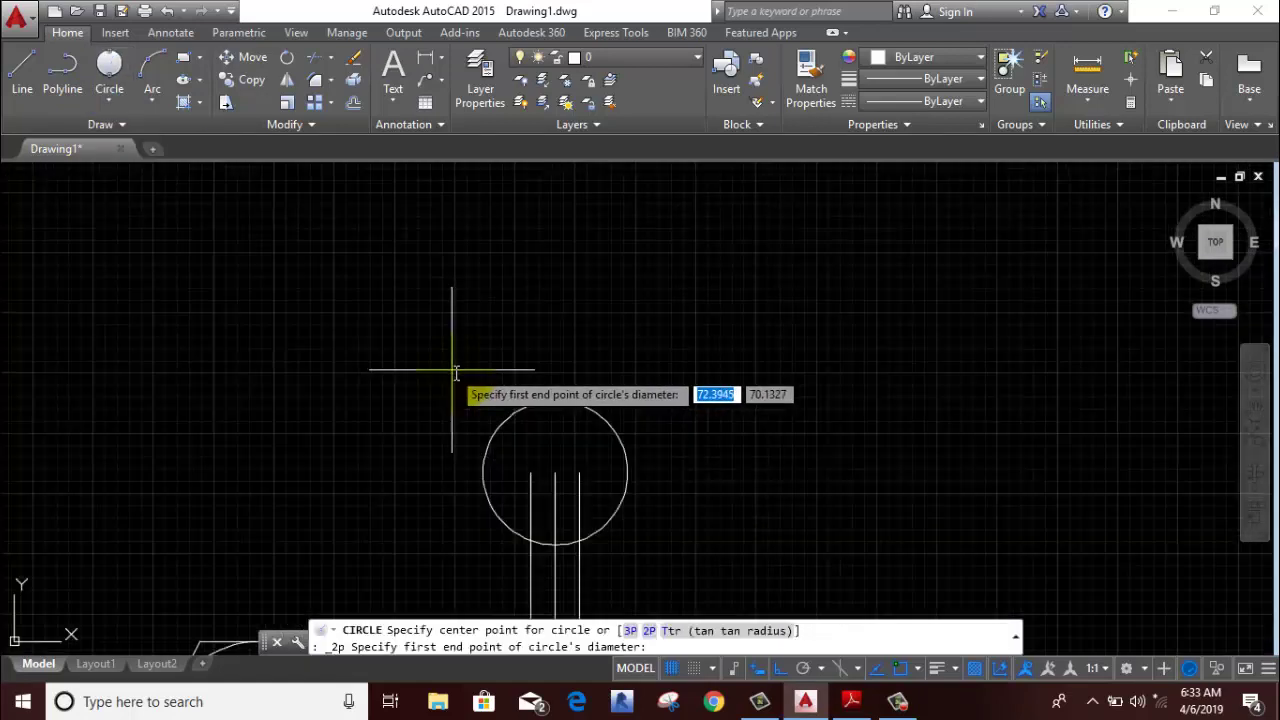
{"action": "left_click", "coordinate": [552, 393]}
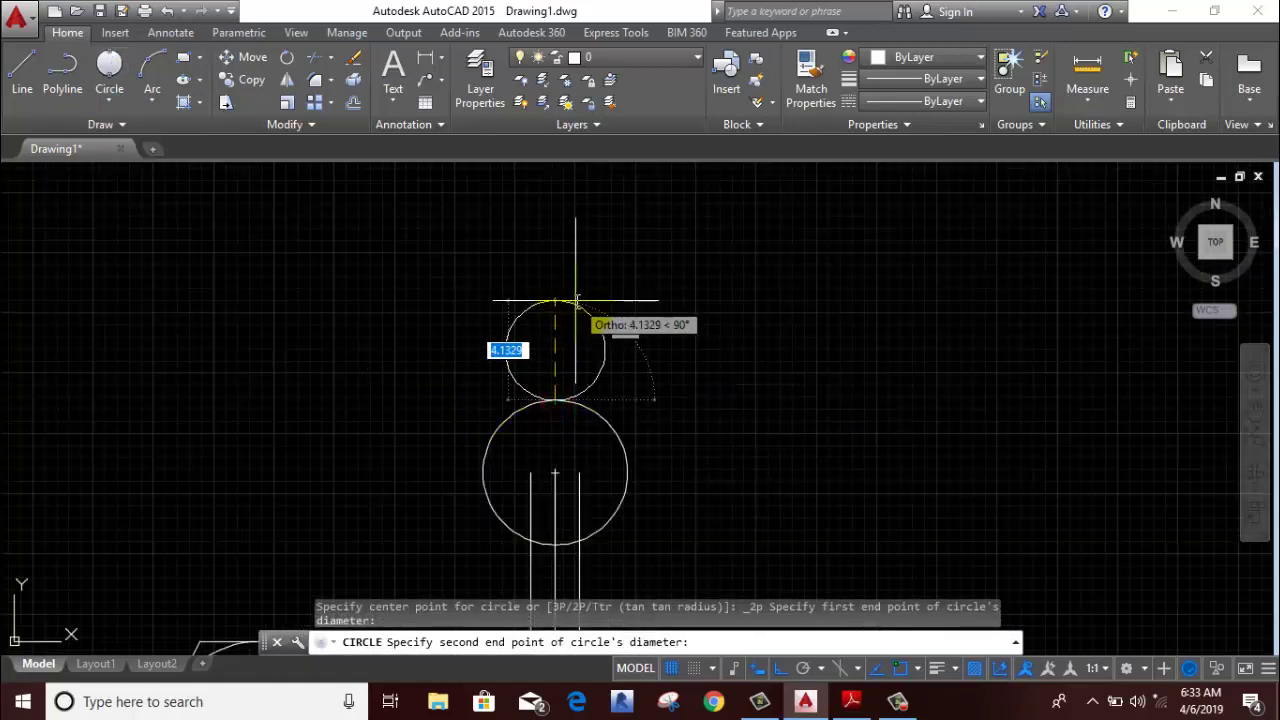
{"action": "type", "text": "2"}
{"action": "key", "text": "Return"}
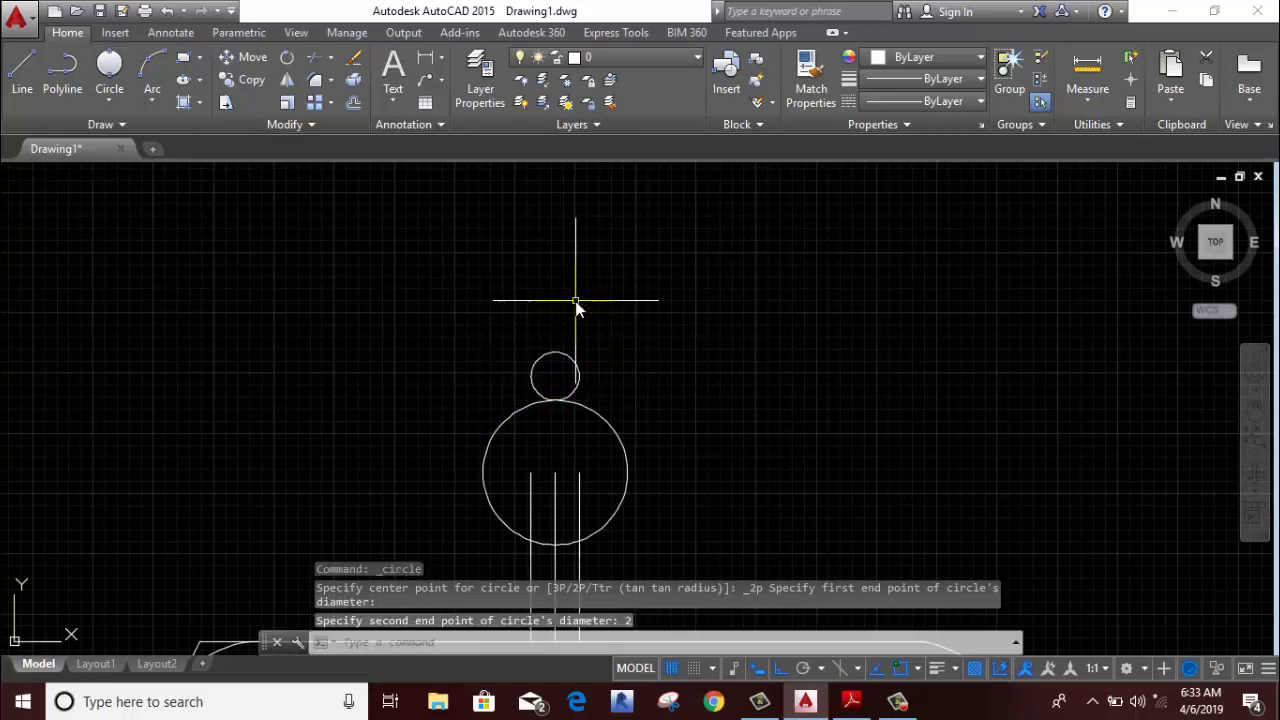
{"action": "scroll", "coordinate": [632, 322], "scroll_direction": "down", "scroll_amount": 6}
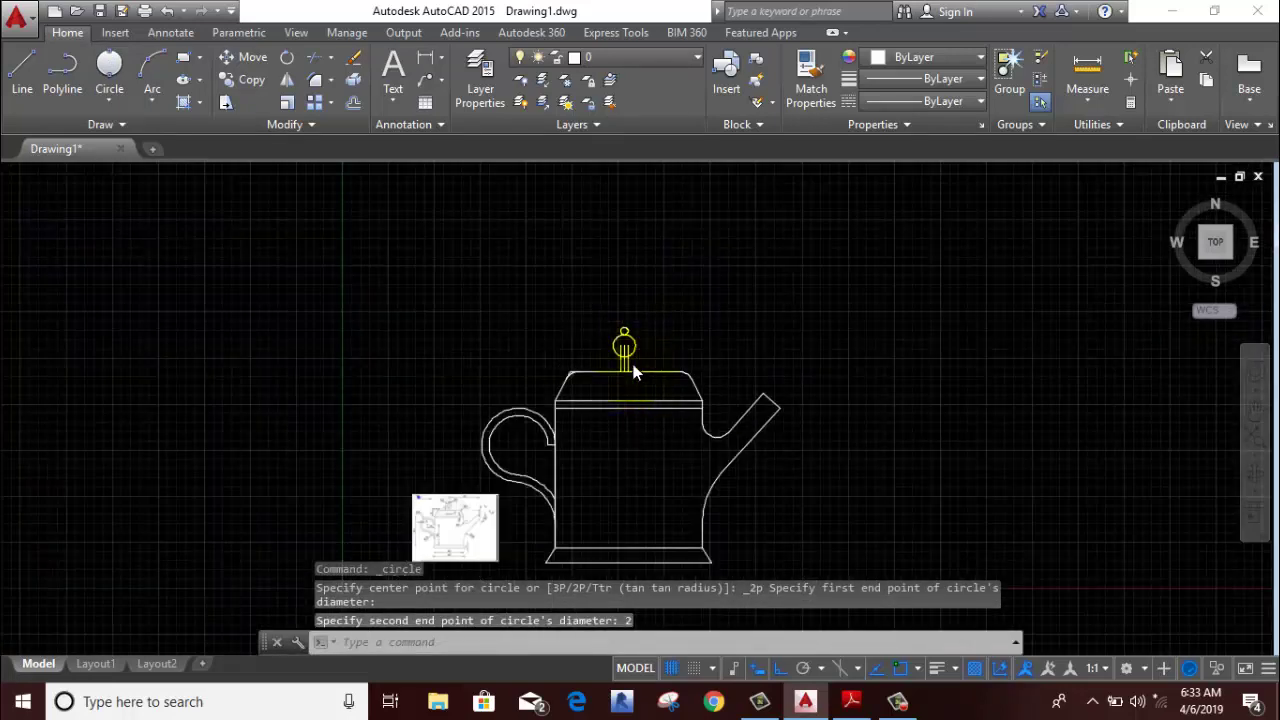
{"action": "scroll", "coordinate": [622, 360], "scroll_direction": "up", "scroll_amount": 5}
{"action": "left_click", "coordinate": [620, 368]}
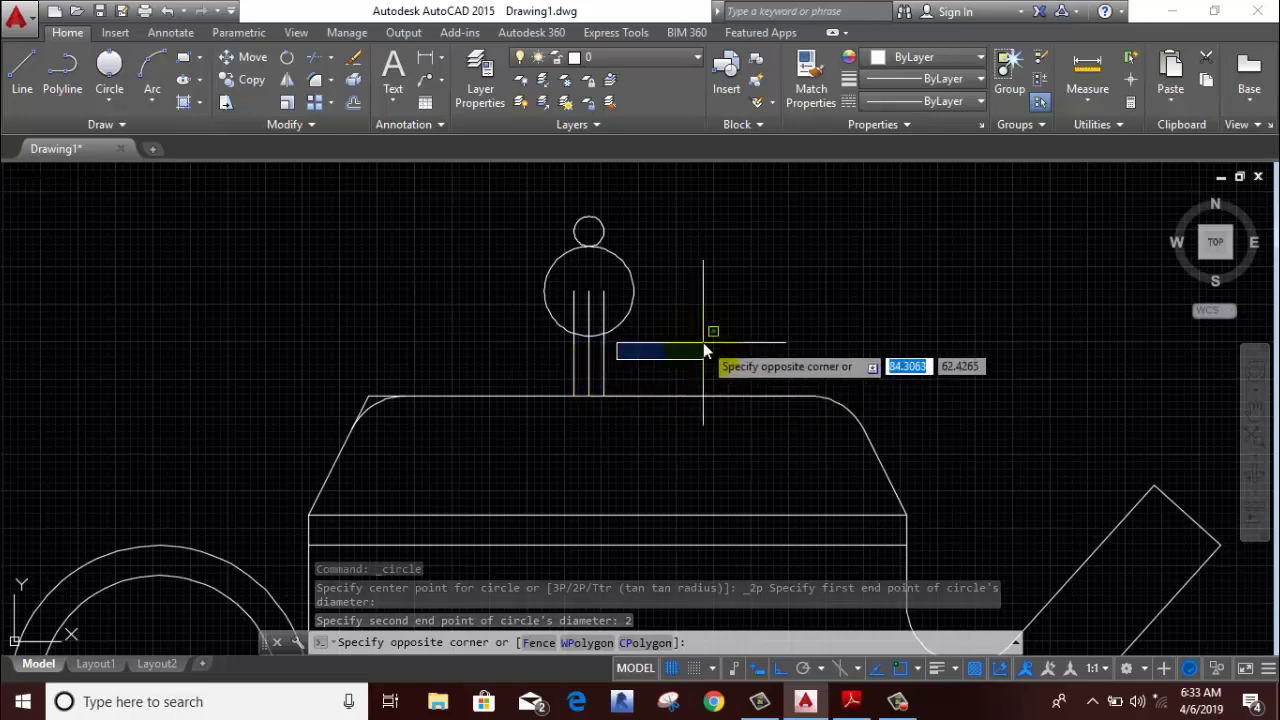
{"action": "left_click", "coordinate": [703, 342]}
{"action": "left_click", "coordinate": [589, 310]}
- Erase the middle stem line and trim the remaining stem lines inside the ball
{"action": "right_click", "coordinate": [718, 228]}
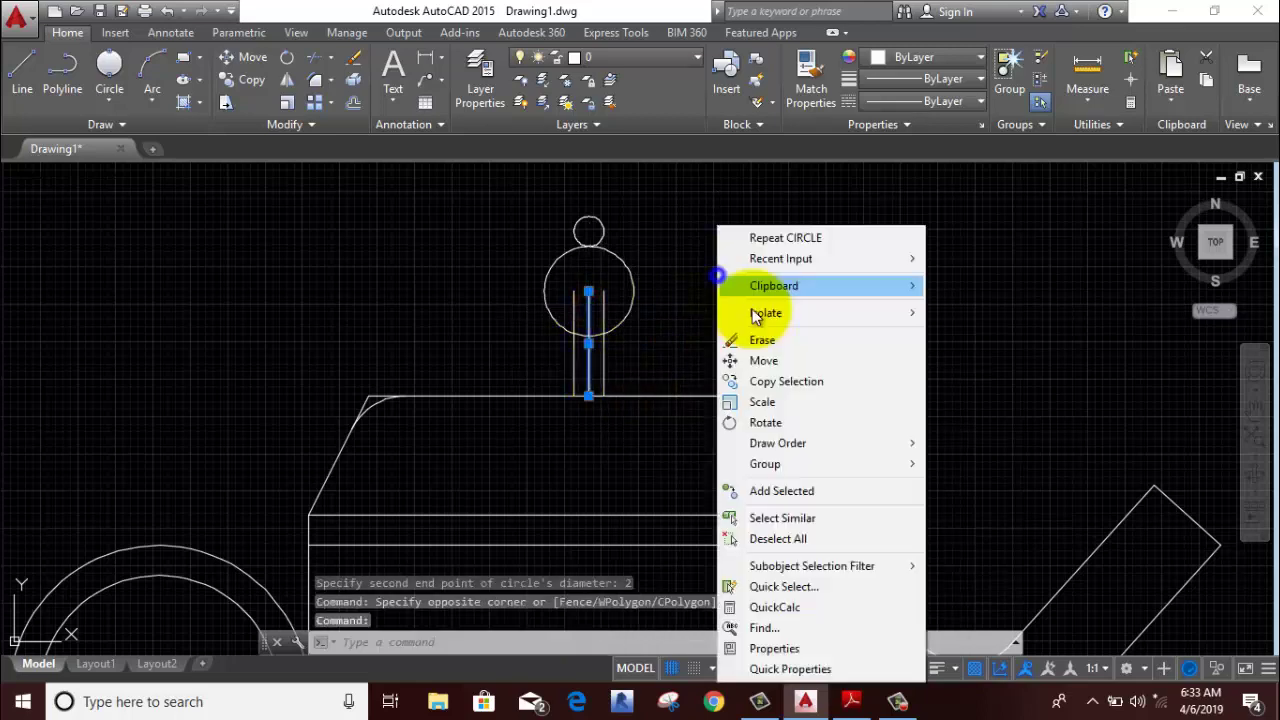
{"action": "left_click", "coordinate": [765, 341]}
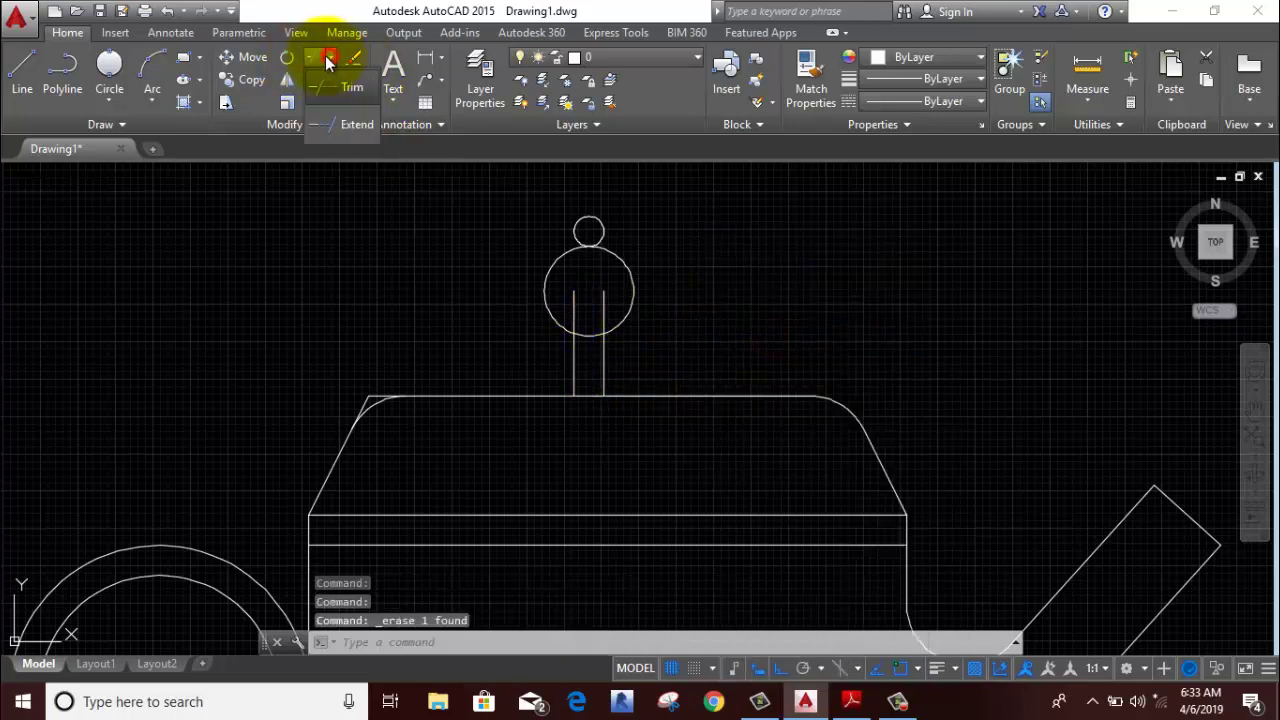
{"action": "left_click", "coordinate": [335, 88]}
{"action": "key", "text": "Return"}
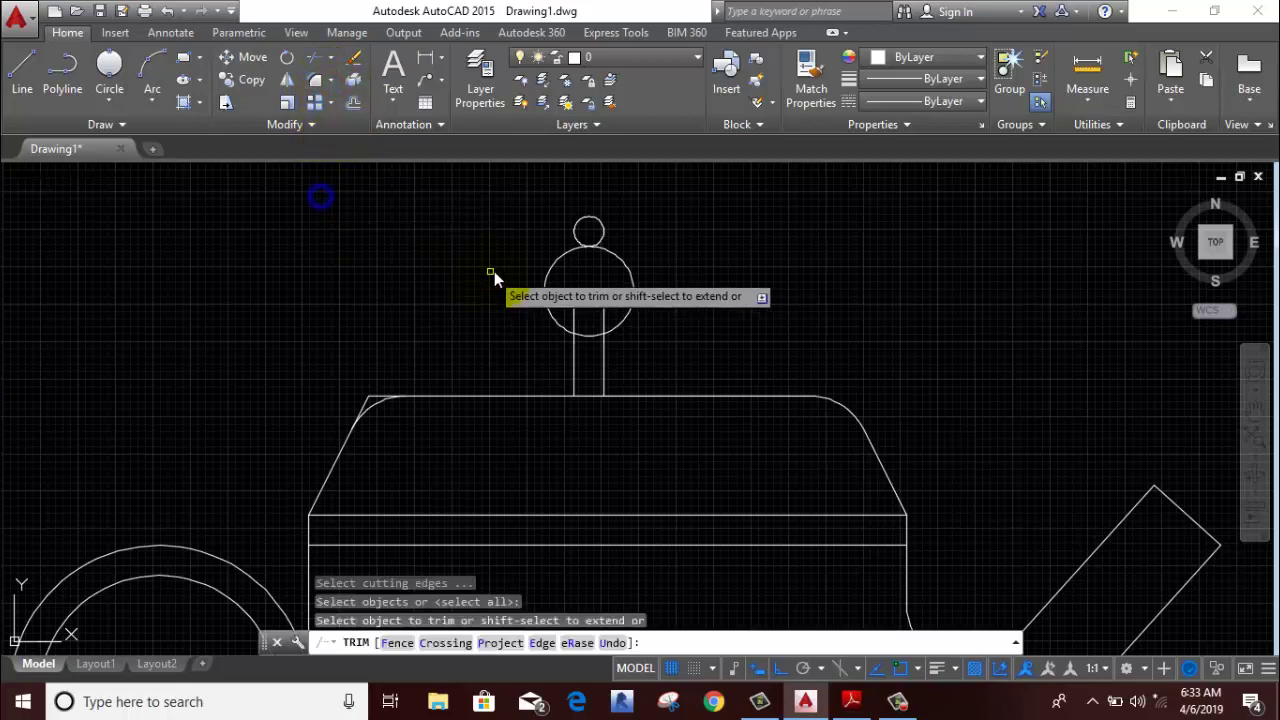
{"action": "scroll", "coordinate": [615, 300], "scroll_direction": "up", "scroll_amount": 4}
{"action": "left_click", "coordinate": [612, 222]}
{"action": "left_click", "coordinate": [509, 298]}
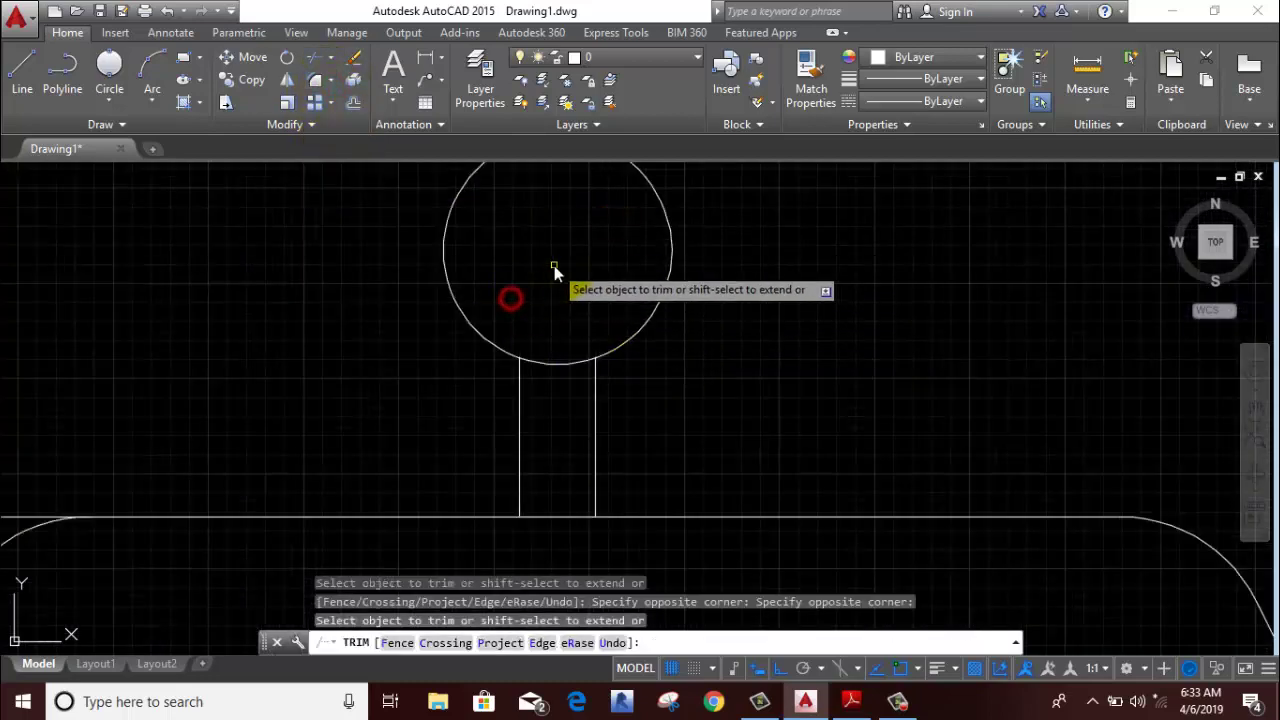
{"action": "scroll", "coordinate": [556, 270], "scroll_direction": "down", "scroll_amount": 4}
{"action": "scroll", "coordinate": [556, 270], "scroll_direction": "down", "scroll_amount": 3}
{"action": "scroll", "coordinate": [646, 346], "scroll_direction": "up", "scroll_amount": 1}
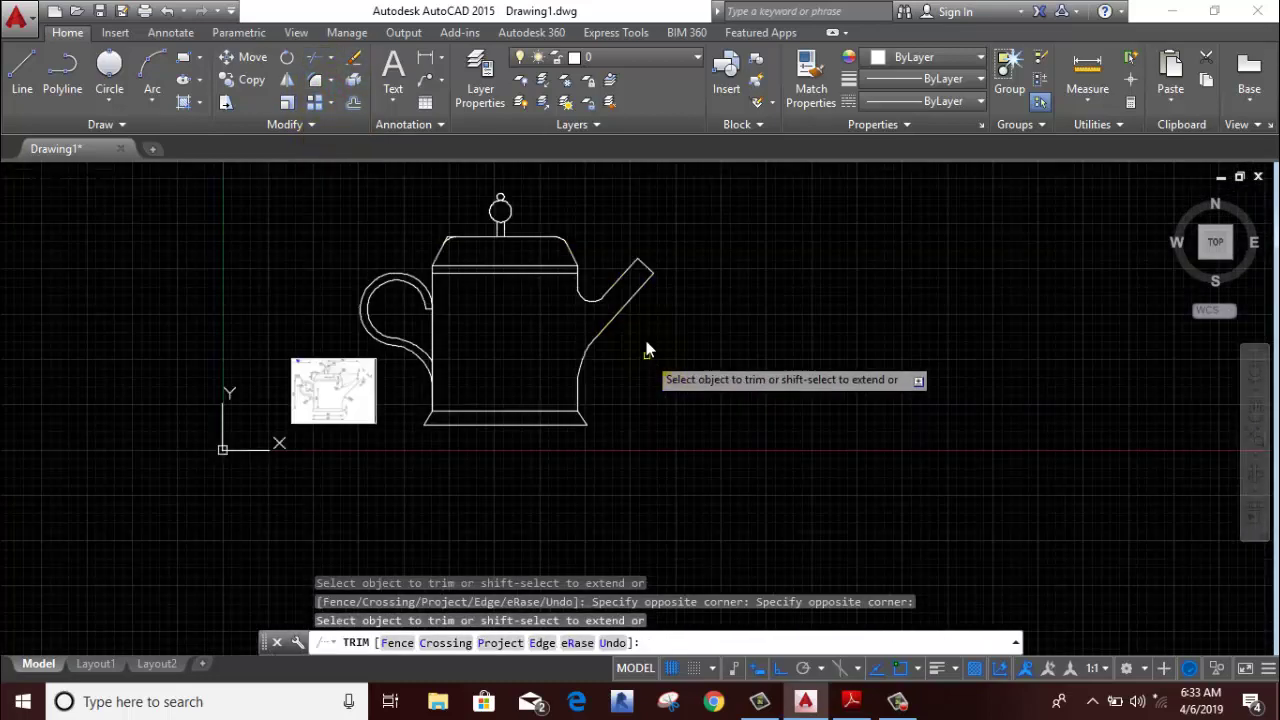
{"action": "right_click", "coordinate": [655, 222]}
- Erase the Capture reference image, leaving only the watering-can outline
{"action": "scroll", "coordinate": [330, 333], "scroll_direction": "up", "scroll_amount": 2}
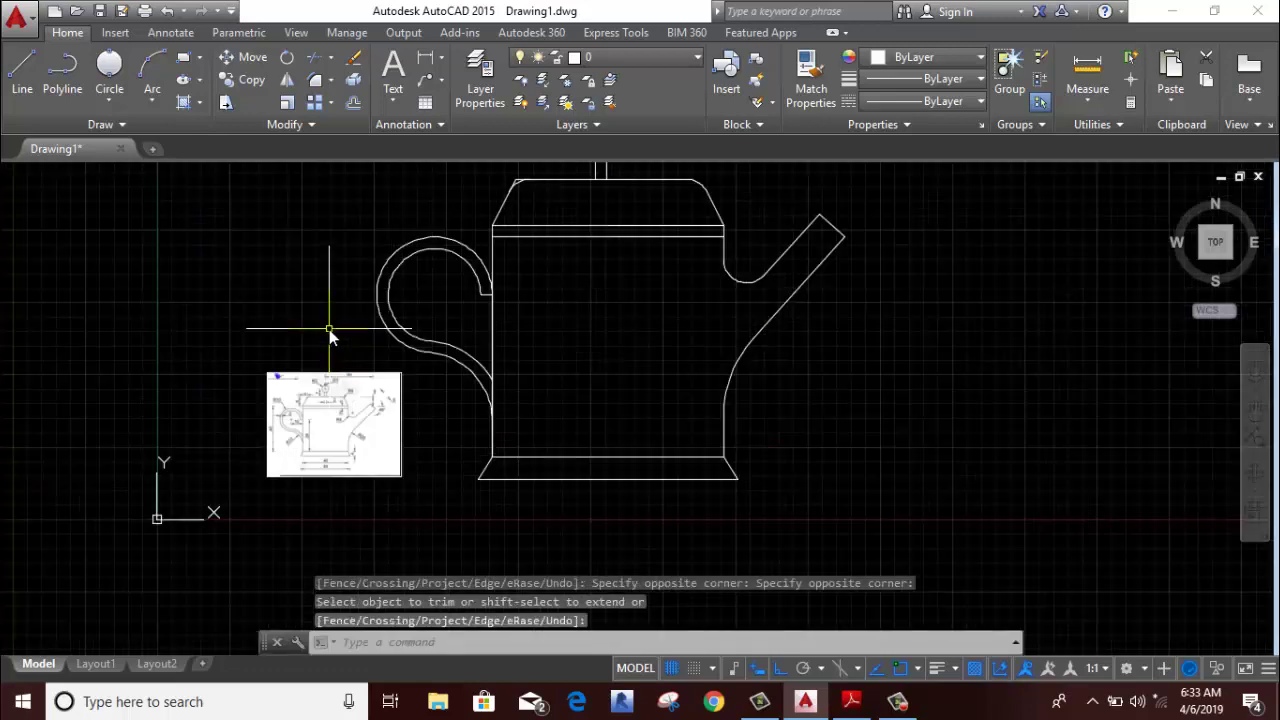
{"action": "left_click", "coordinate": [330, 330]}
{"action": "left_click", "coordinate": [243, 434]}
{"action": "right_click", "coordinate": [254, 277]}
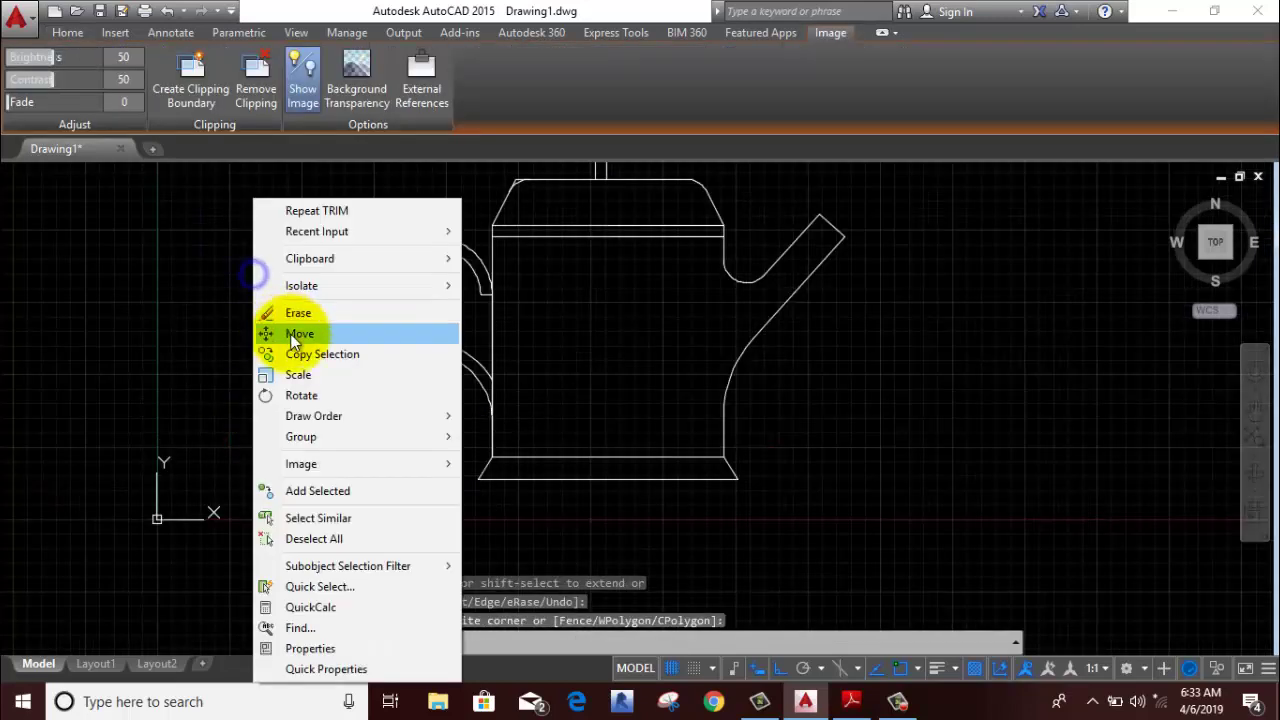
{"action": "left_click", "coordinate": [290, 314]}
{"action": "scroll", "coordinate": [443, 400], "scroll_direction": "down", "scroll_amount": 5}
{"action": "scroll", "coordinate": [466, 409], "scroll_direction": "up", "scroll_amount": 2}
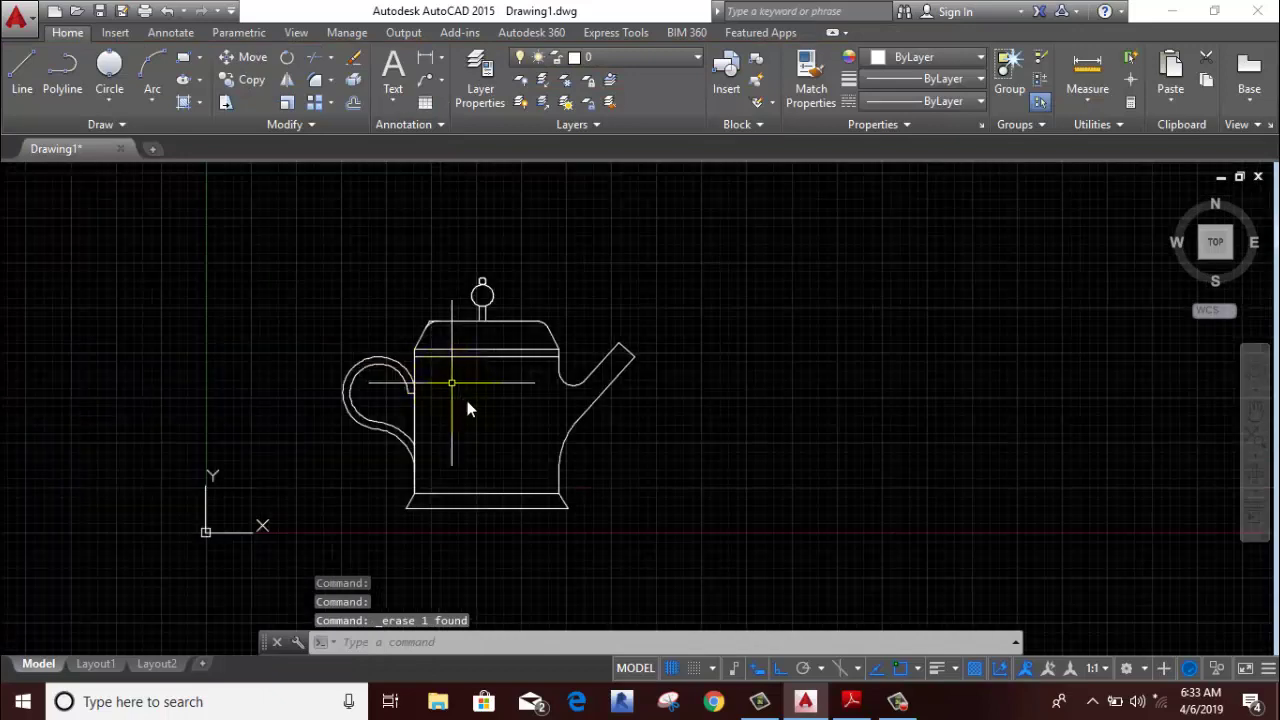
{"action": "scroll", "coordinate": [470, 408], "scroll_direction": "up", "scroll_amount": 2}
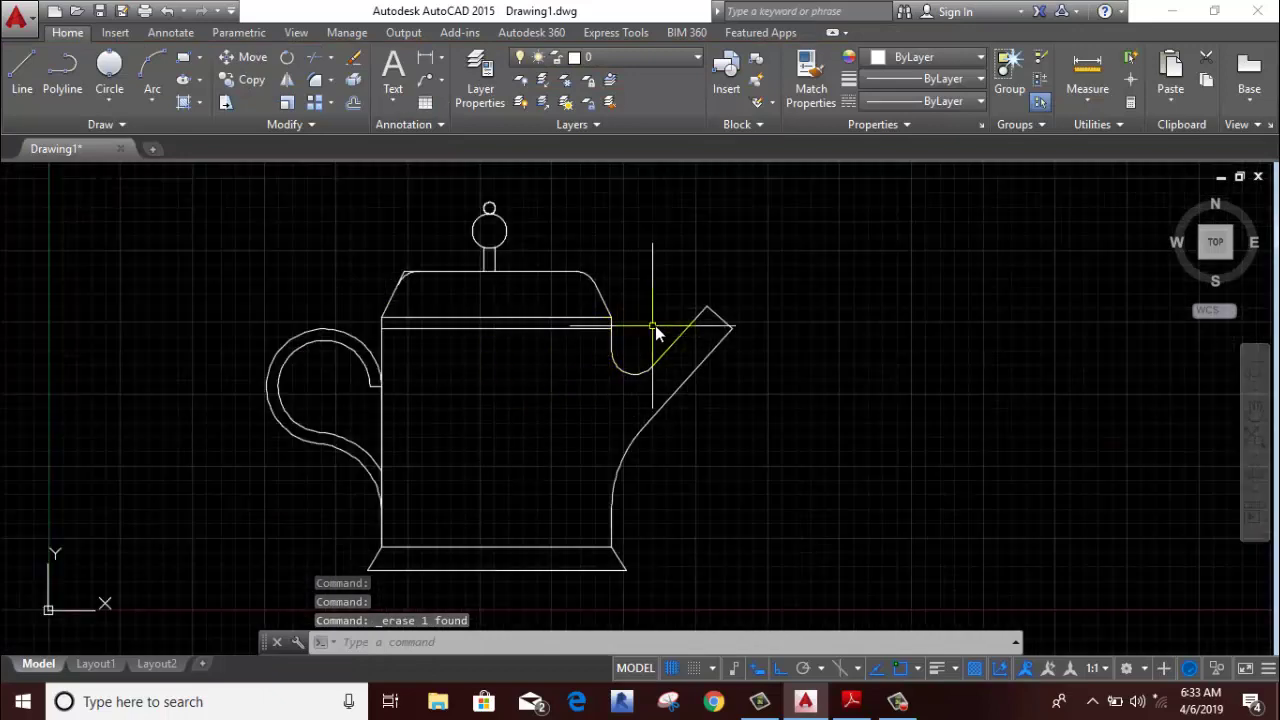
{"action": "scroll", "coordinate": [688, 320], "scroll_direction": "down", "scroll_amount": 4}
{"action": "scroll", "coordinate": [522, 318], "scroll_direction": "up", "scroll_amount": 4}
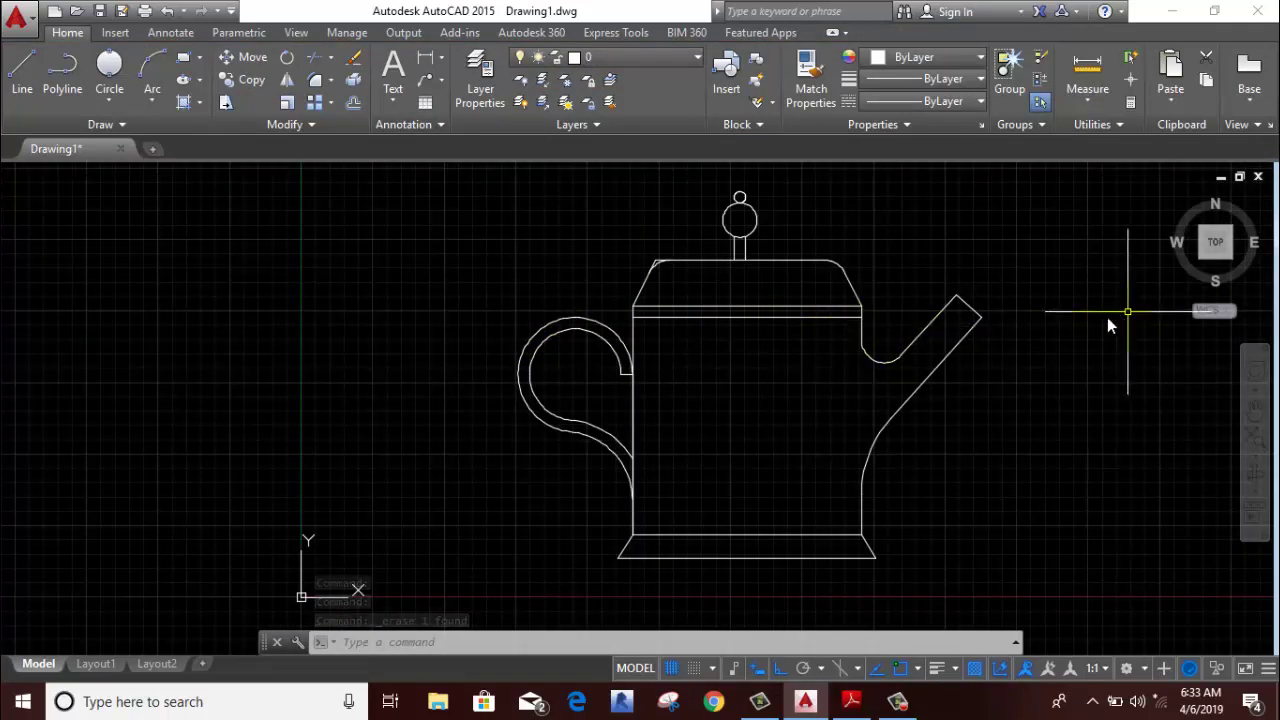
{"action": "scroll", "coordinate": [1089, 330], "scroll_direction": "down", "scroll_amount": 1}
{"action": "scroll", "coordinate": [1089, 330], "scroll_direction": "up", "scroll_amount": 2}
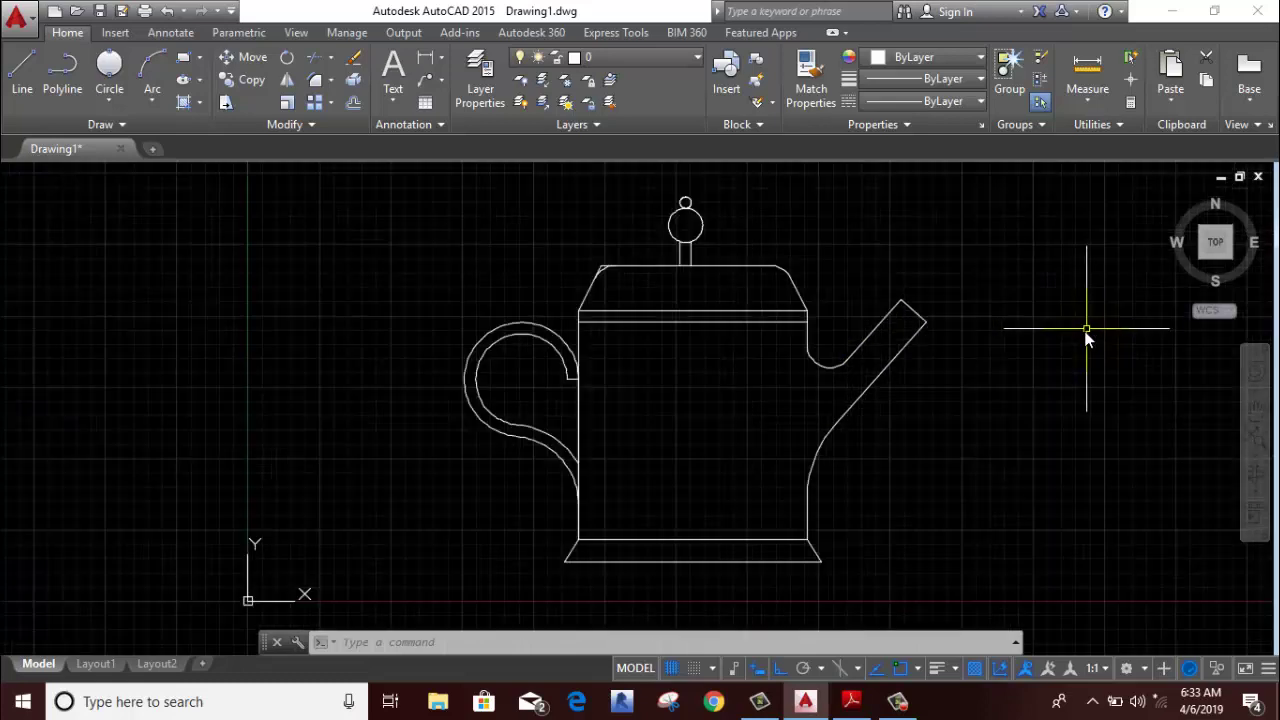
{"action": "left_click", "coordinate": [942, 645]}
{"action": "left_click", "coordinate": [668, 702]}
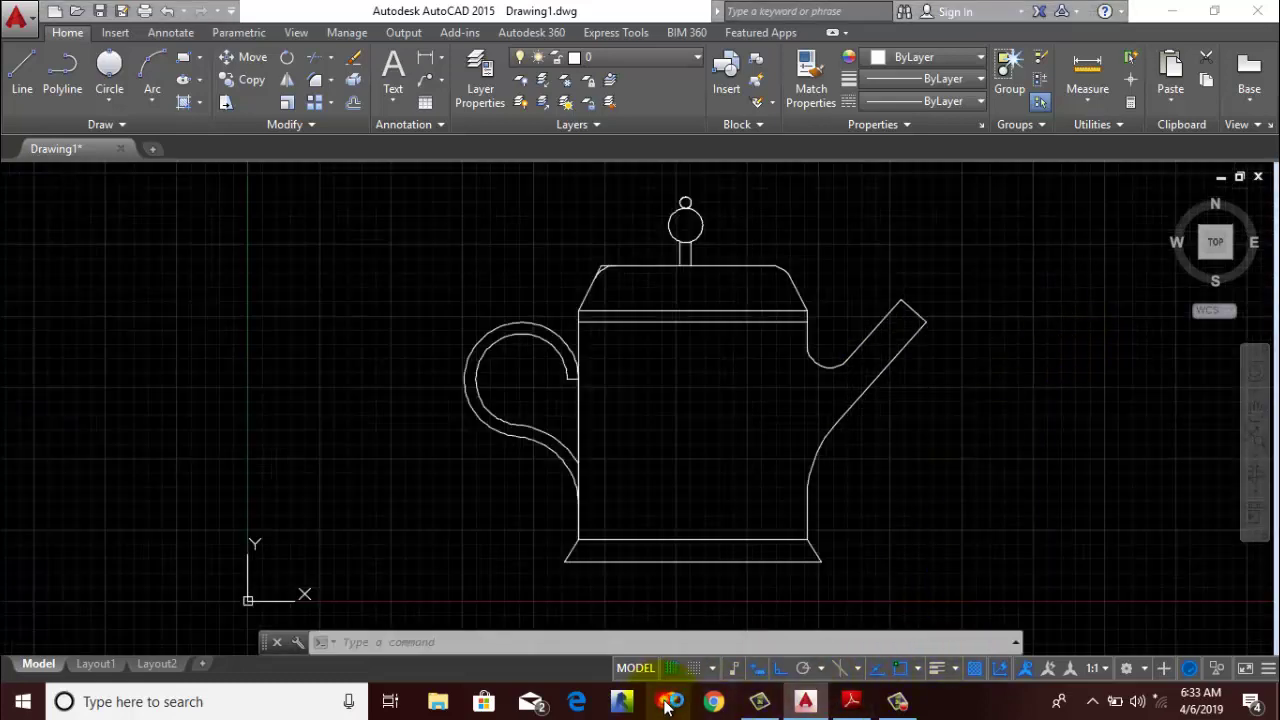
{"action": "left_click", "coordinate": [355, 567]}
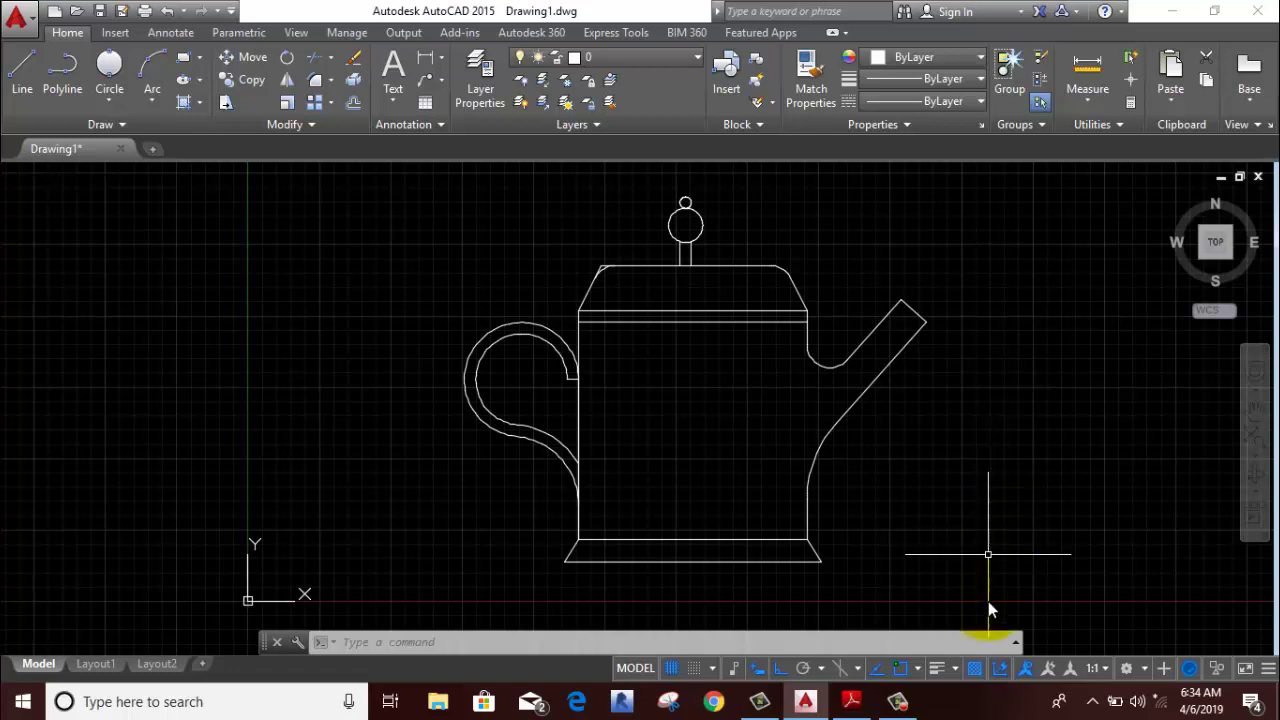
{"action": "left_click", "coordinate": [897, 701]}
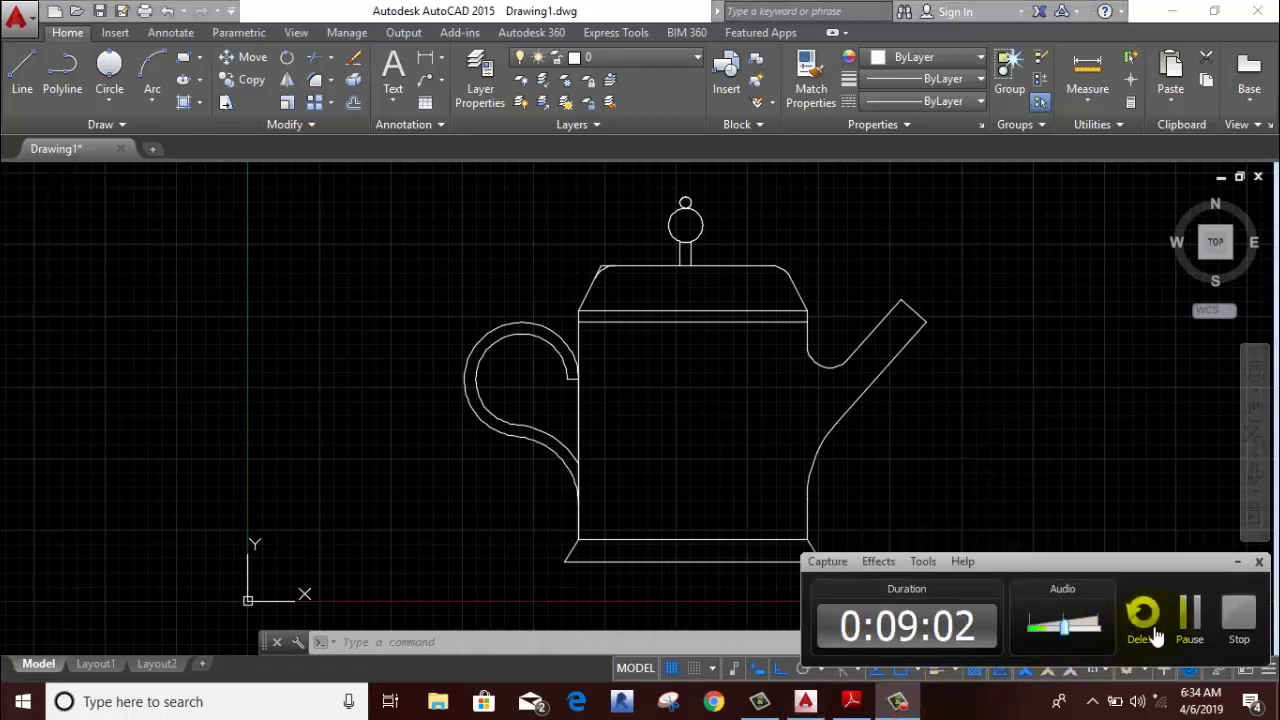